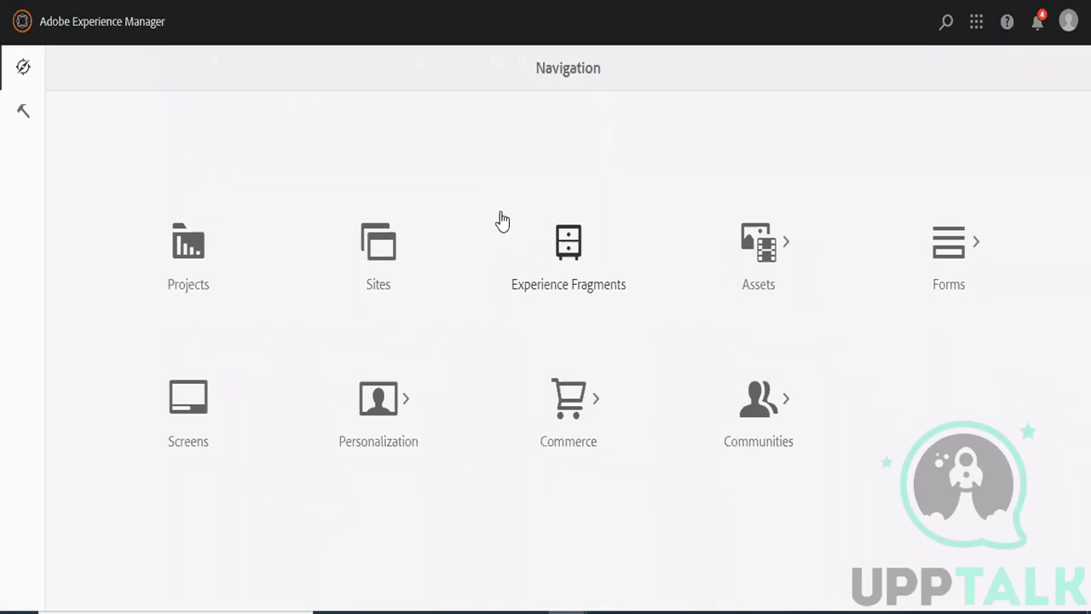
Open Experience Fragments and browse to the us folder of the sample project's fragments
left_click(550, 243)
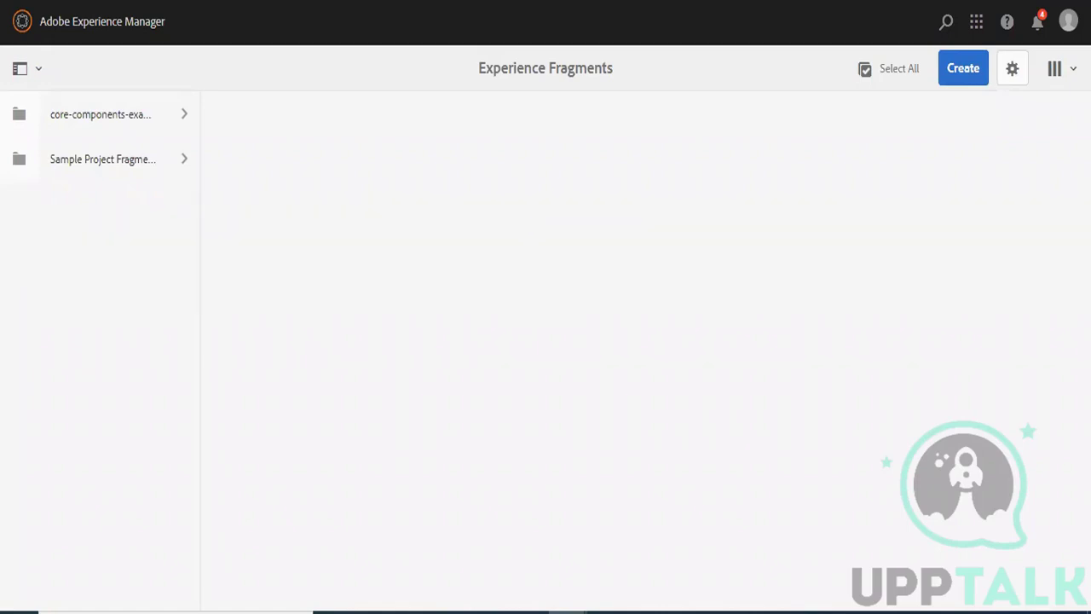
left_click(174, 169)
left_click(284, 119)
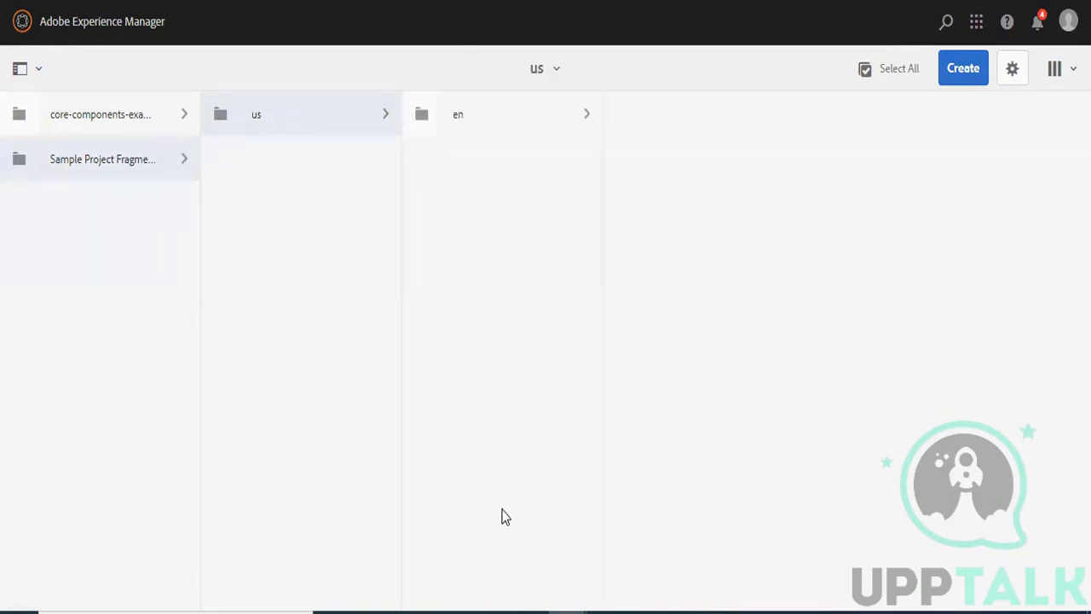
Switch to the sample project in IntelliJ IDEA and collapse its core and ui.apps modules in the project tree
mouse_move(723, 610)
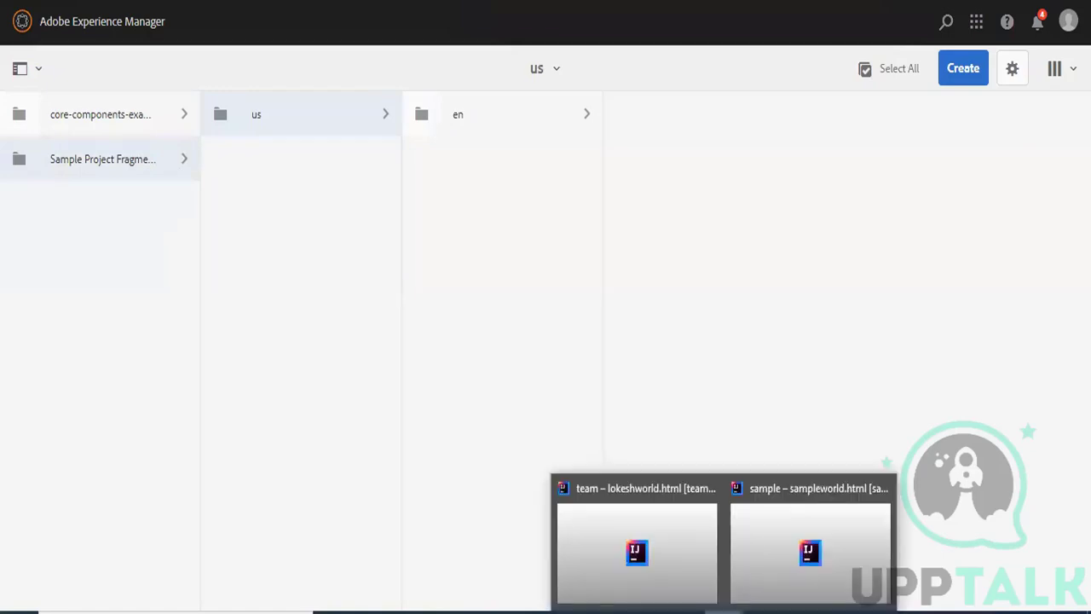
left_click(784, 531)
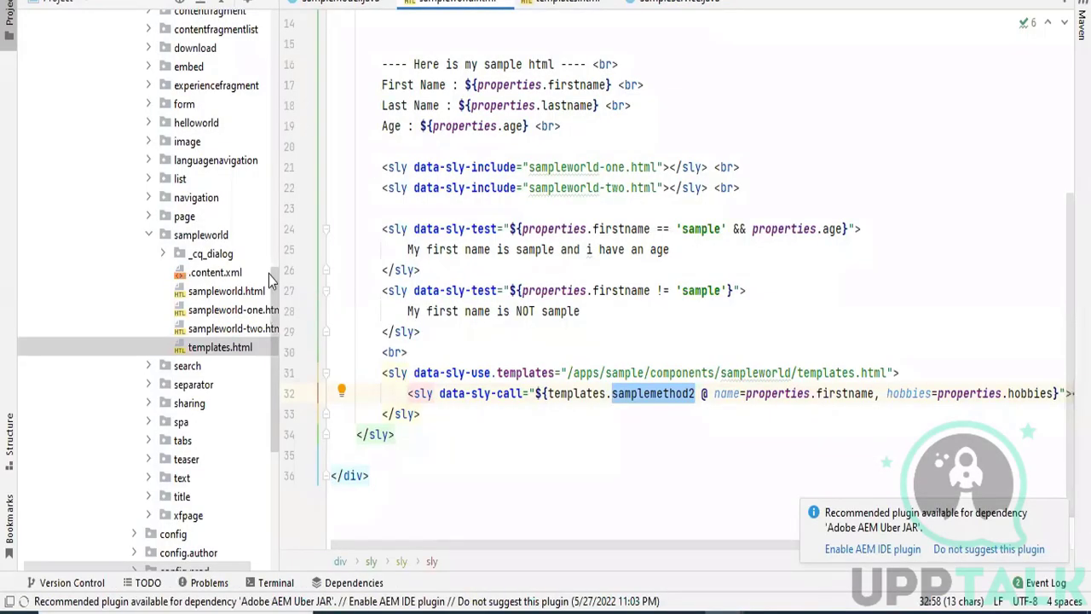
left_click_drag(271, 317, 247, 24)
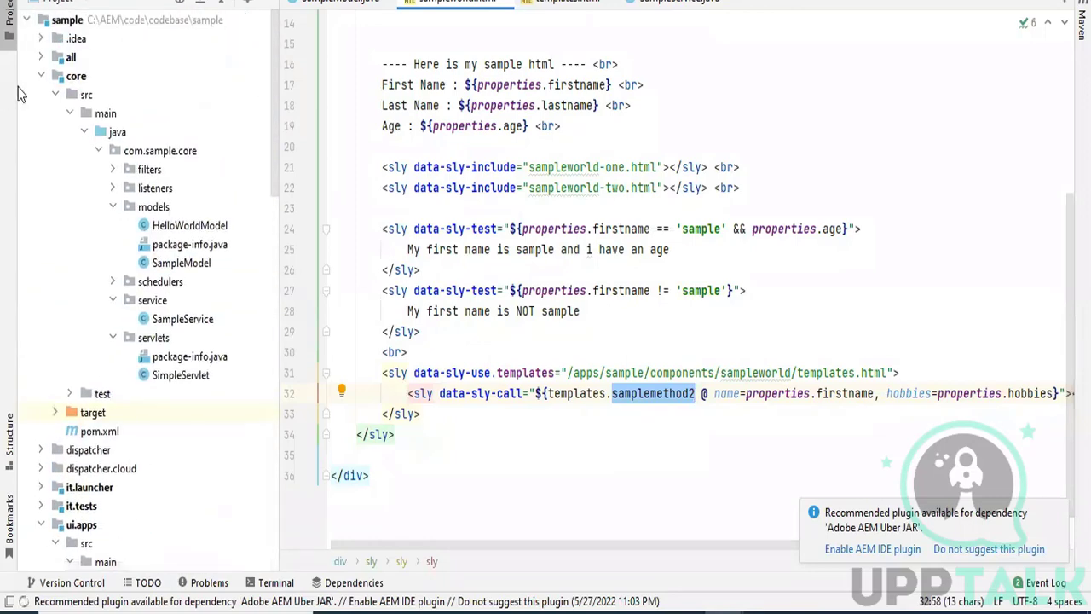
left_click(42, 76)
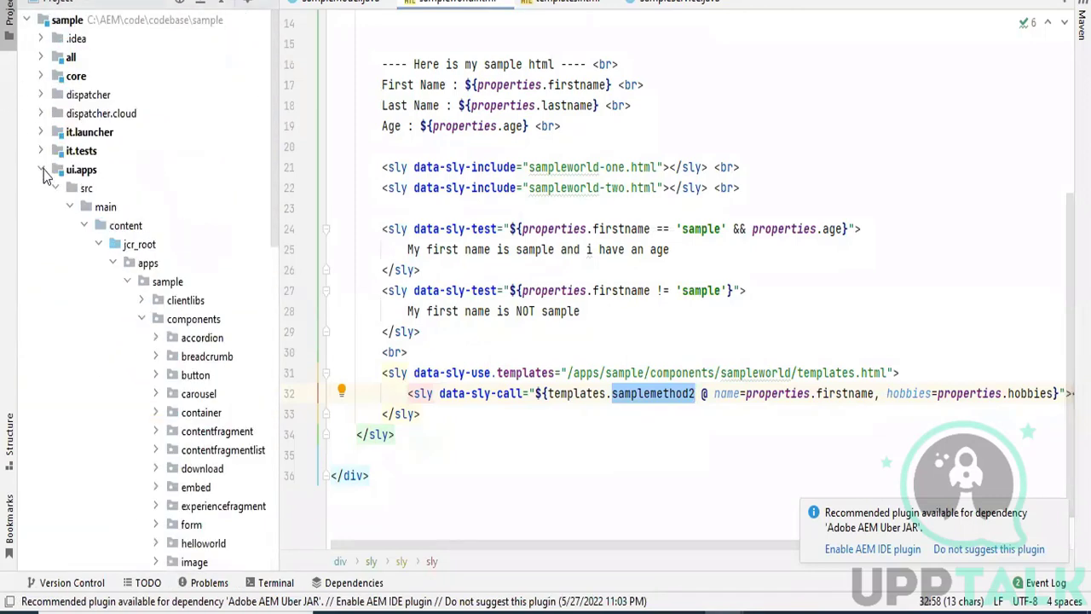
left_click(43, 170)
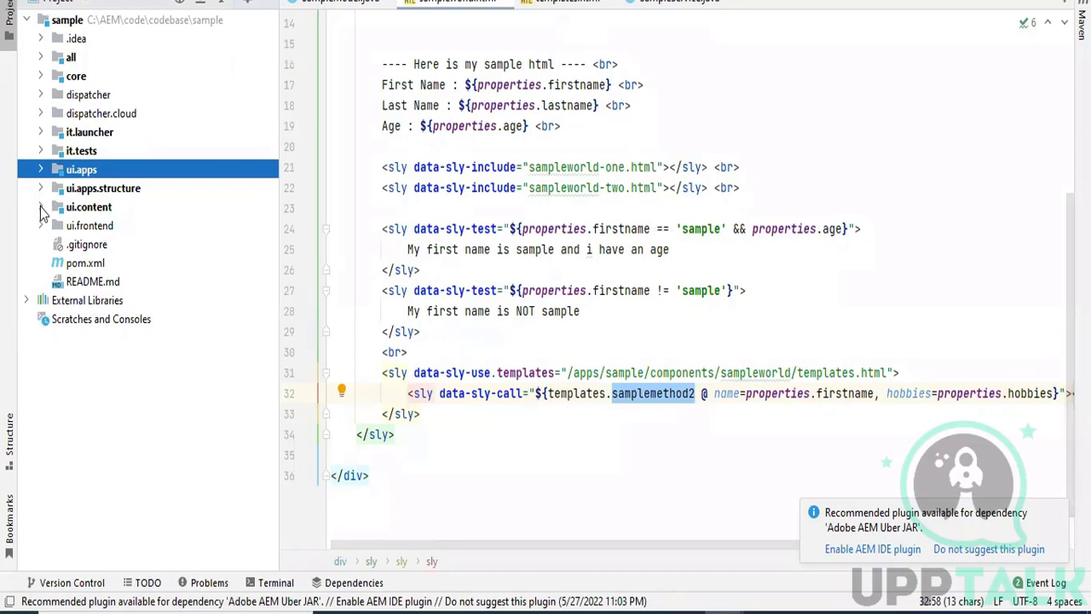
Expand ui.content down through jcr_root/content/experience-fragments/sample/us/en to the site folder to examine the fragment structure
left_click(41, 207)
left_click(54, 225)
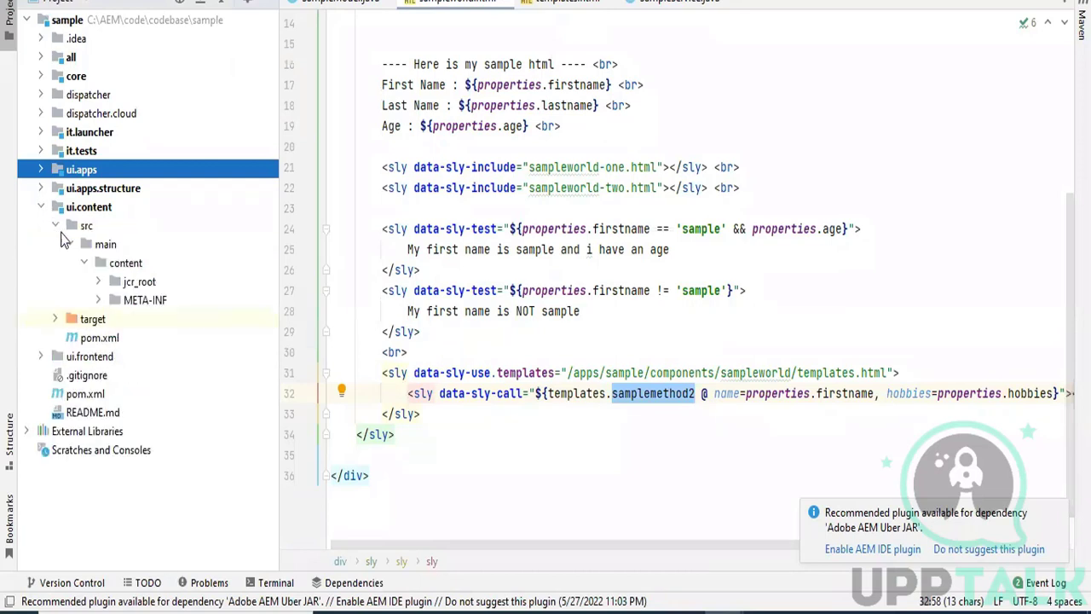
left_click(100, 281)
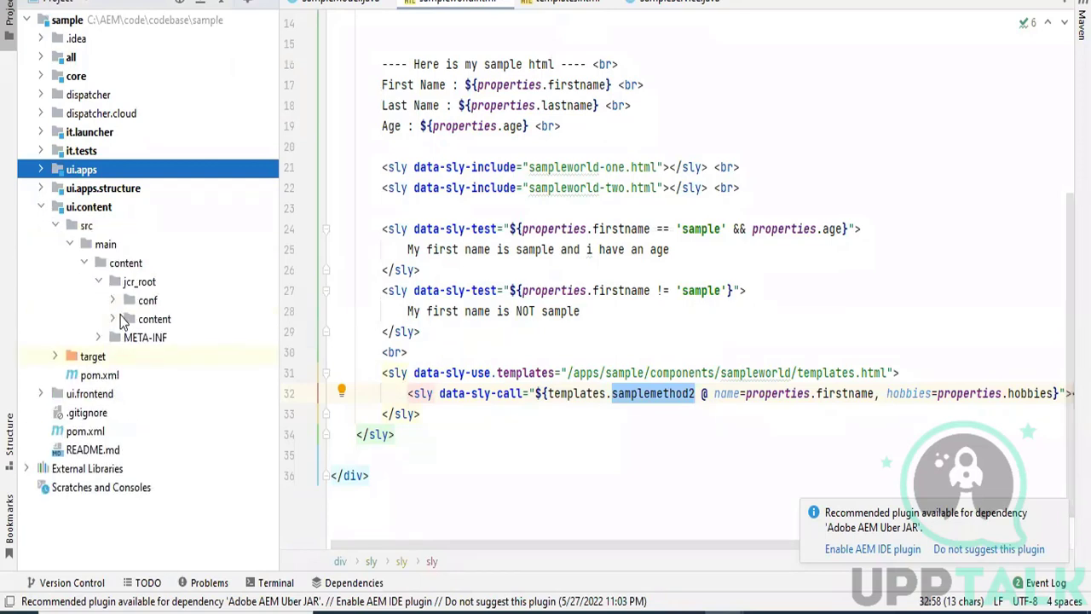
left_click(113, 320)
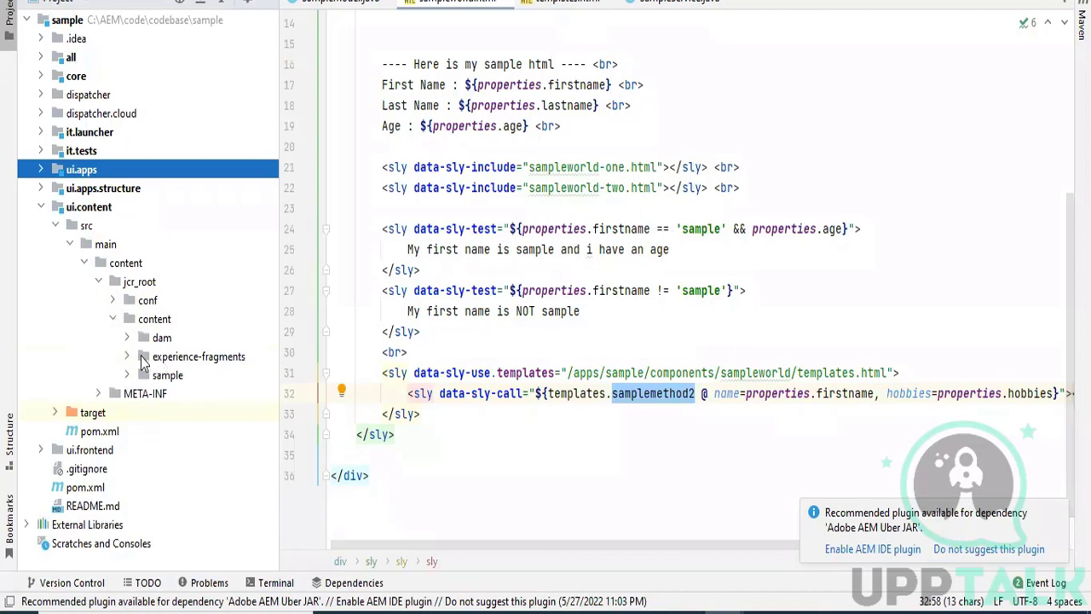
left_click(128, 361)
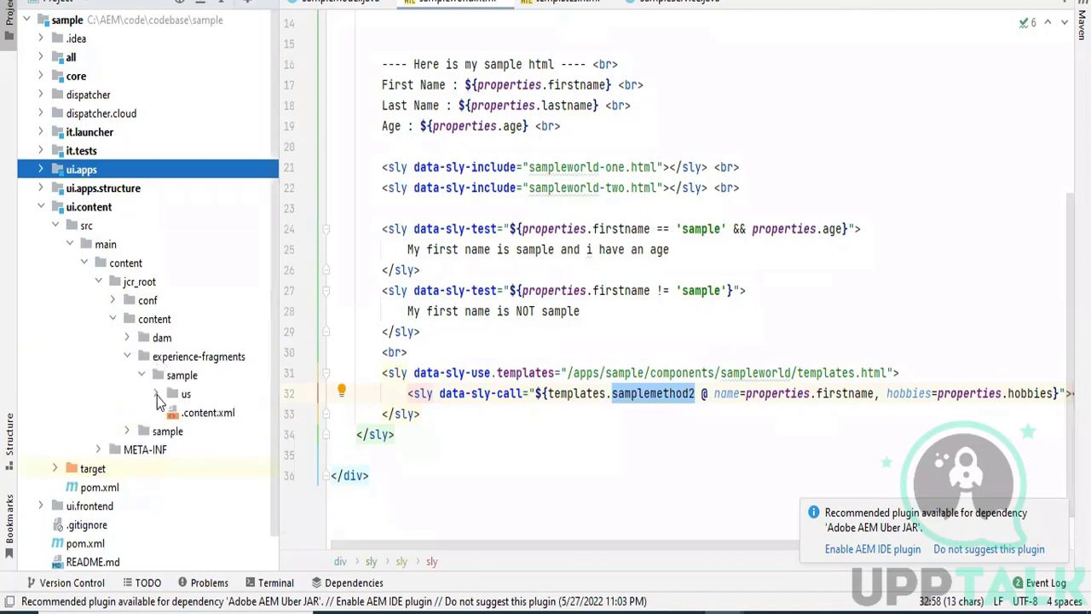
left_click(157, 397)
left_click(170, 412)
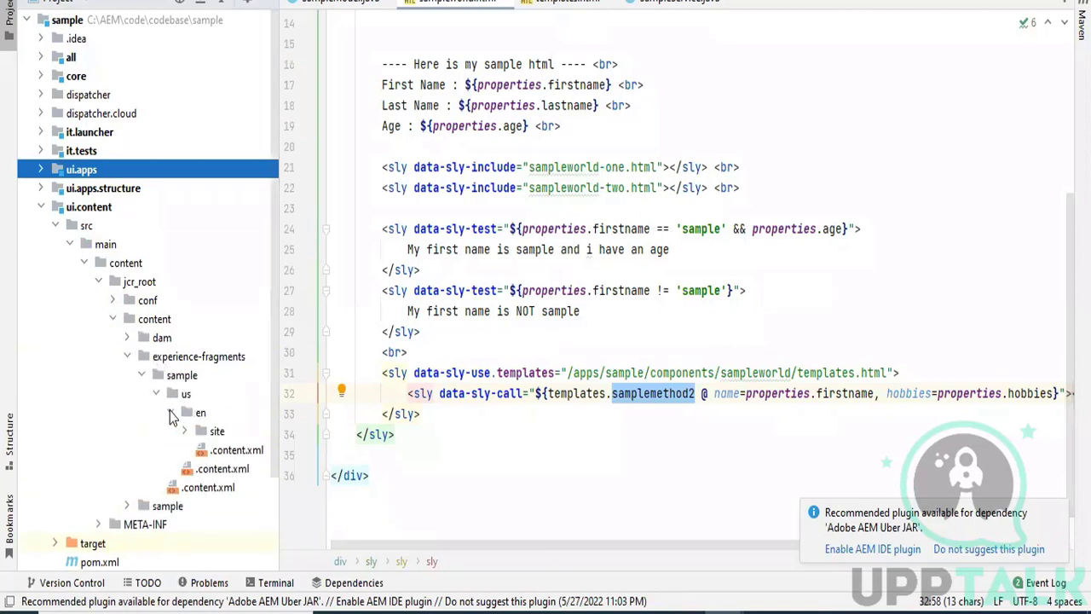
left_click(186, 432)
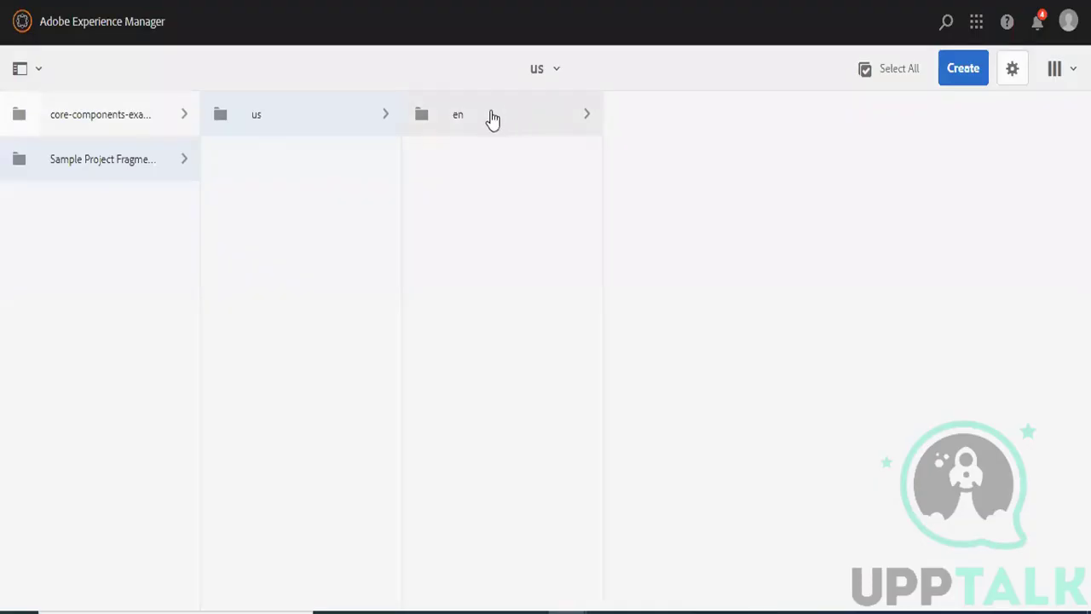
Back in Adobe Experience Manager, start a new experience fragment in the en/Site folder using the Web Variation template
left_click(489, 117)
left_click(708, 126)
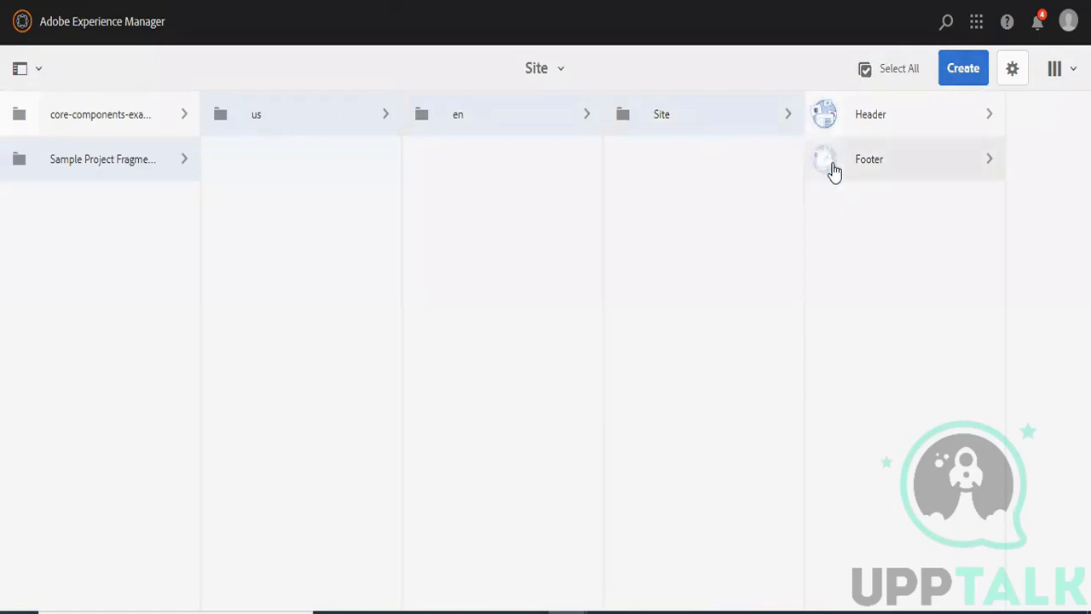
left_click(963, 75)
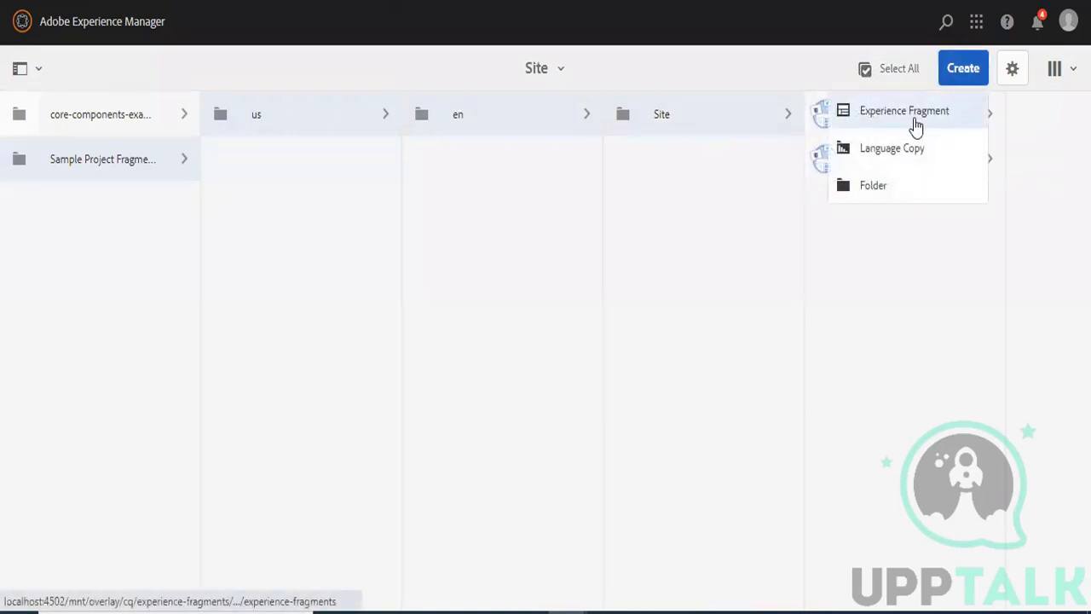
left_click(913, 123)
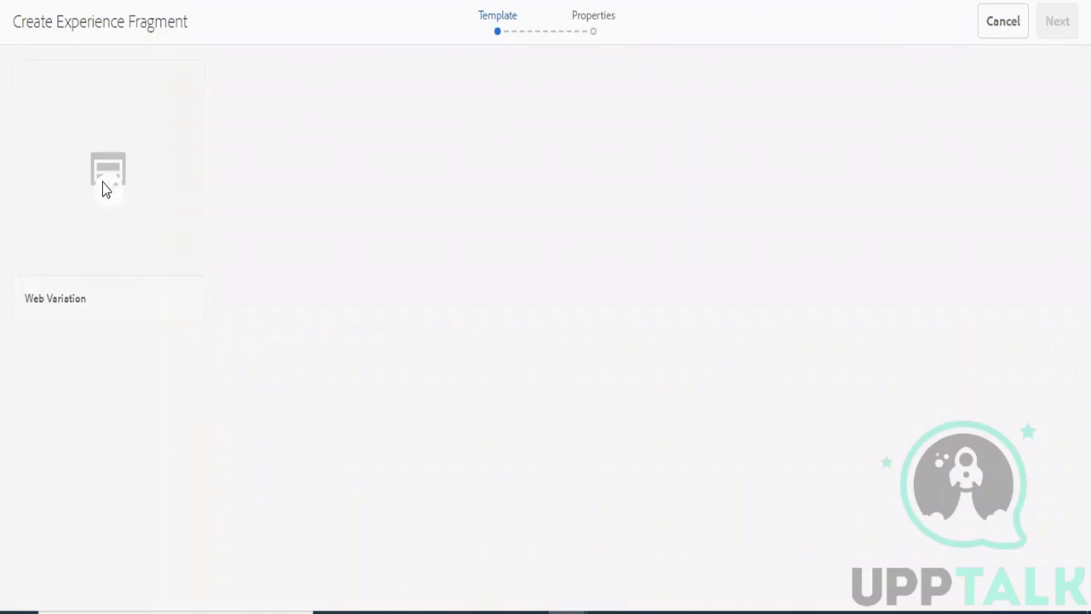
left_click(103, 188)
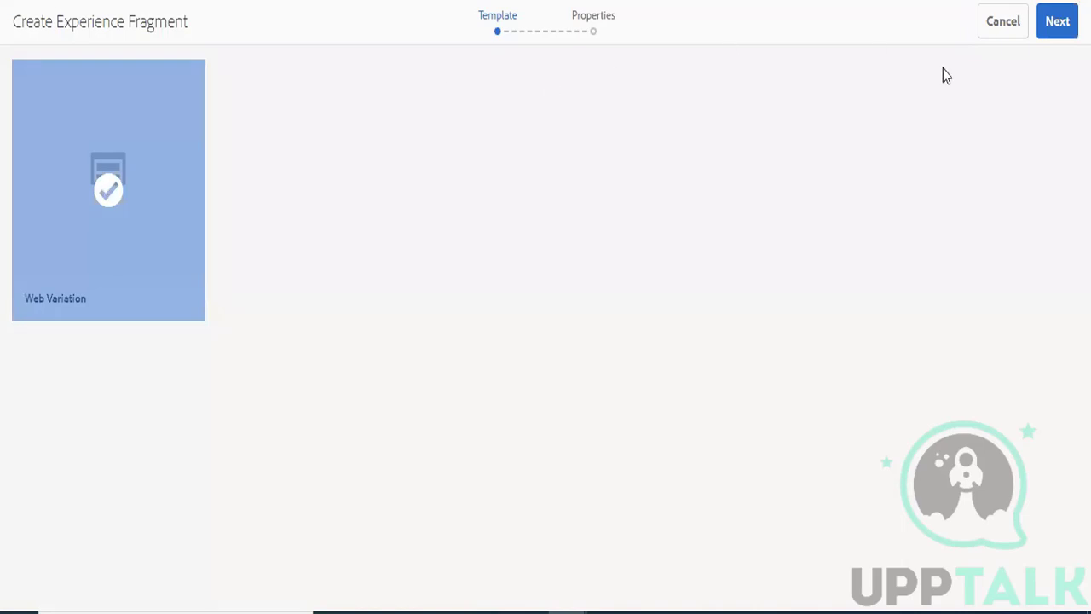
left_click(1057, 24)
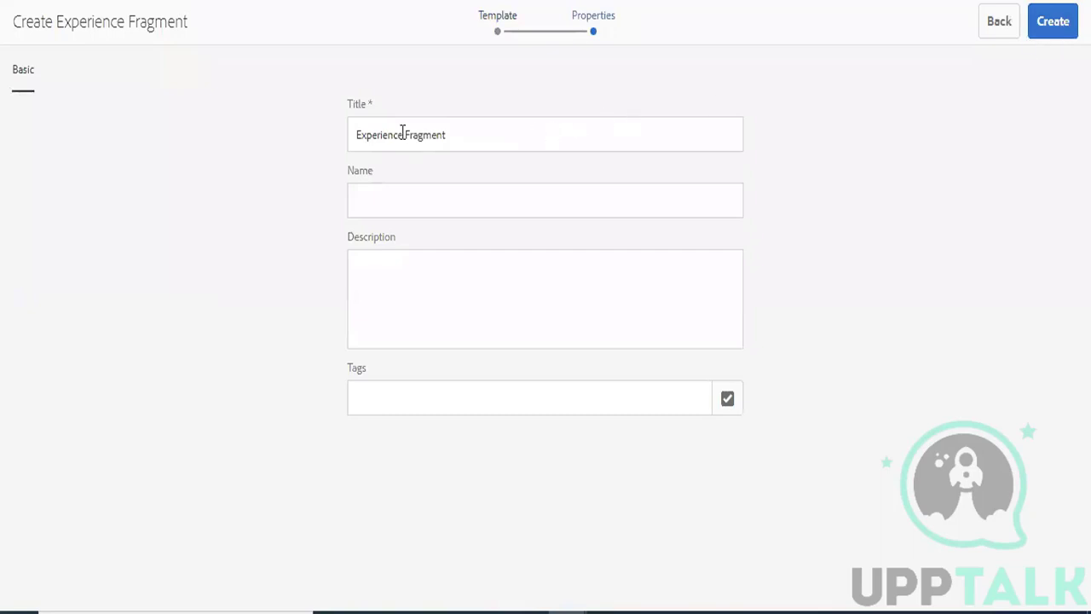
Title the new fragment "First Experience Fragment" and create it
left_click(354, 135)
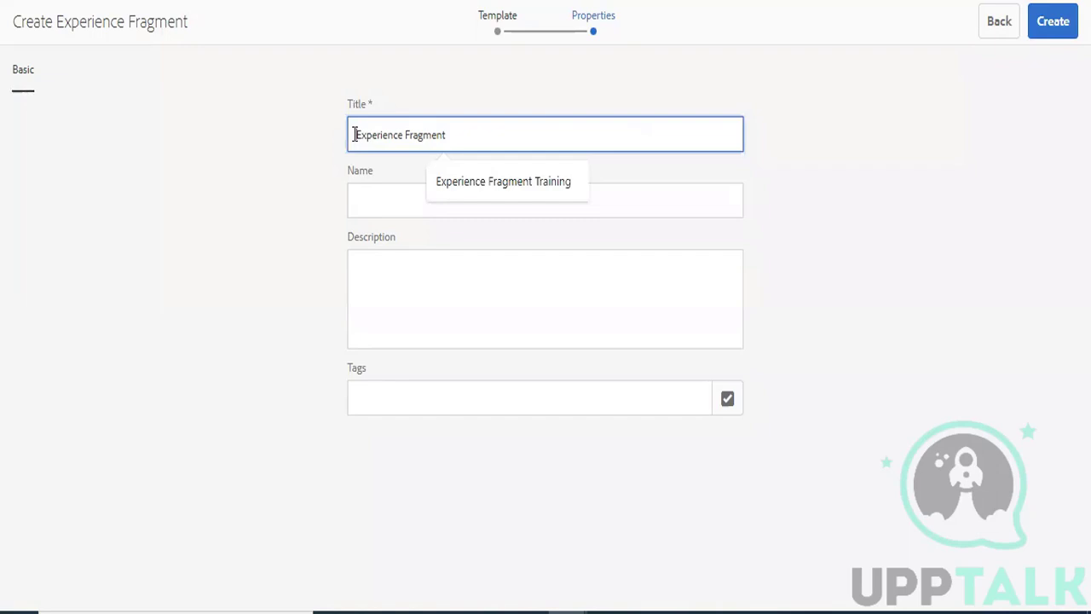
type("Test")
key("BackSpace")
key("BackSpace")
key("BackSpace")
key("BackSpace")
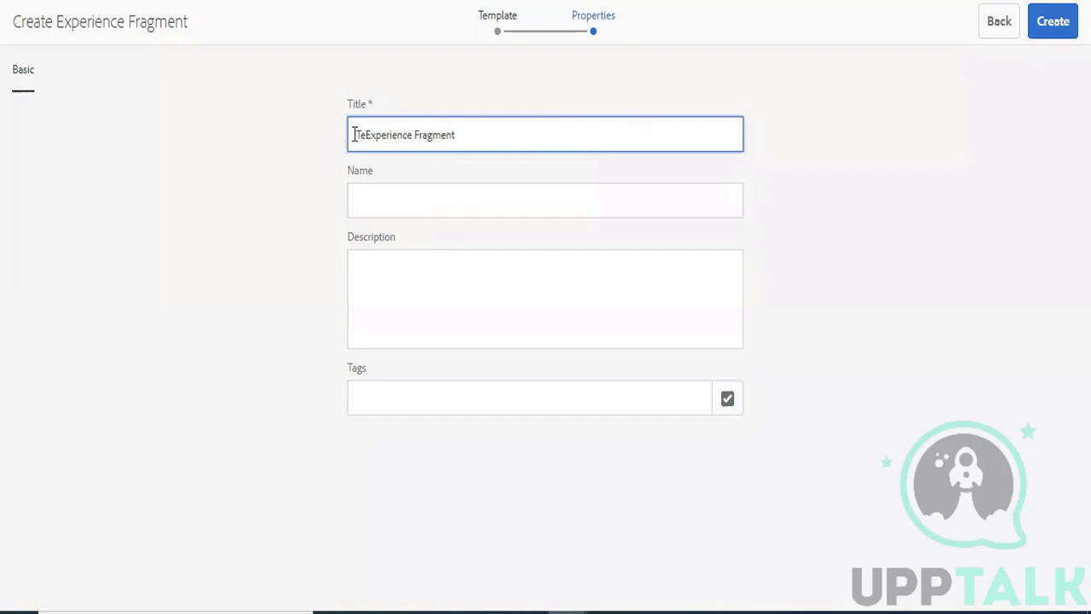
type("First")
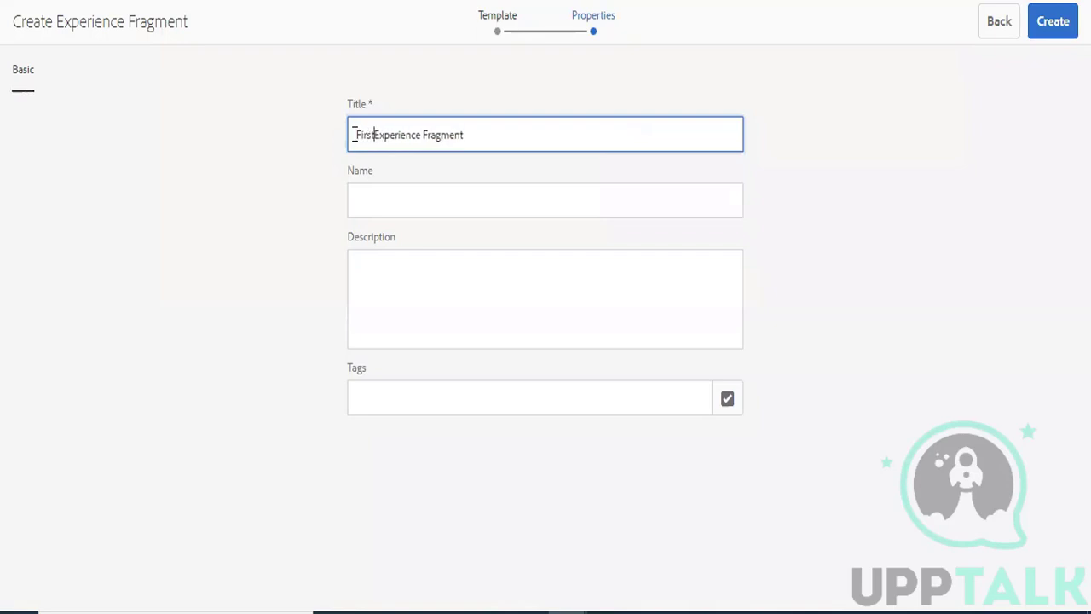
left_click(1043, 26)
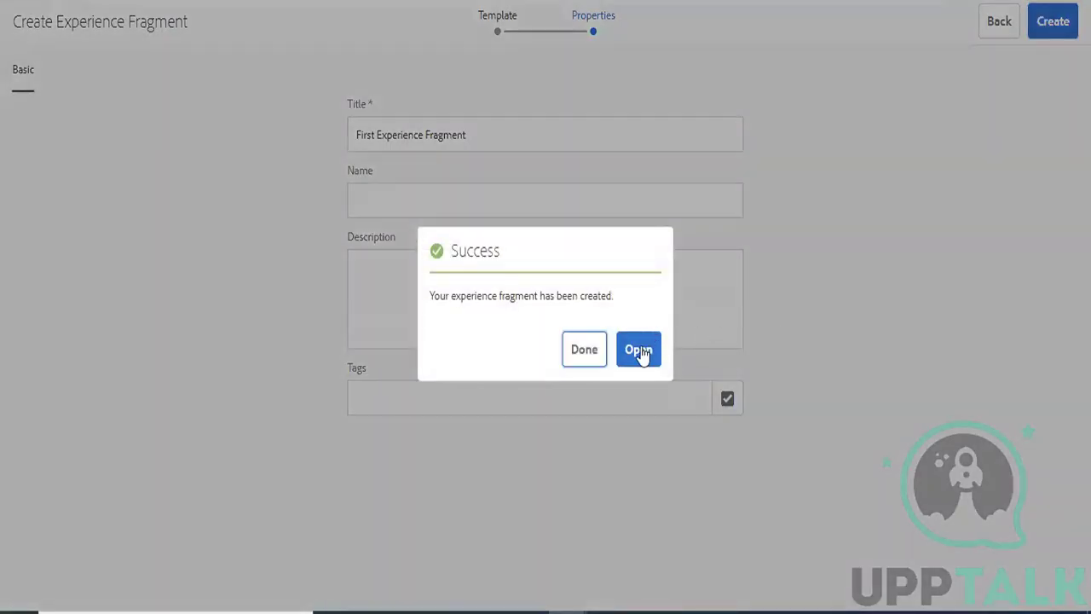
Open the newly created experience fragment in the editor and switch it to Edit mode
left_click(639, 350)
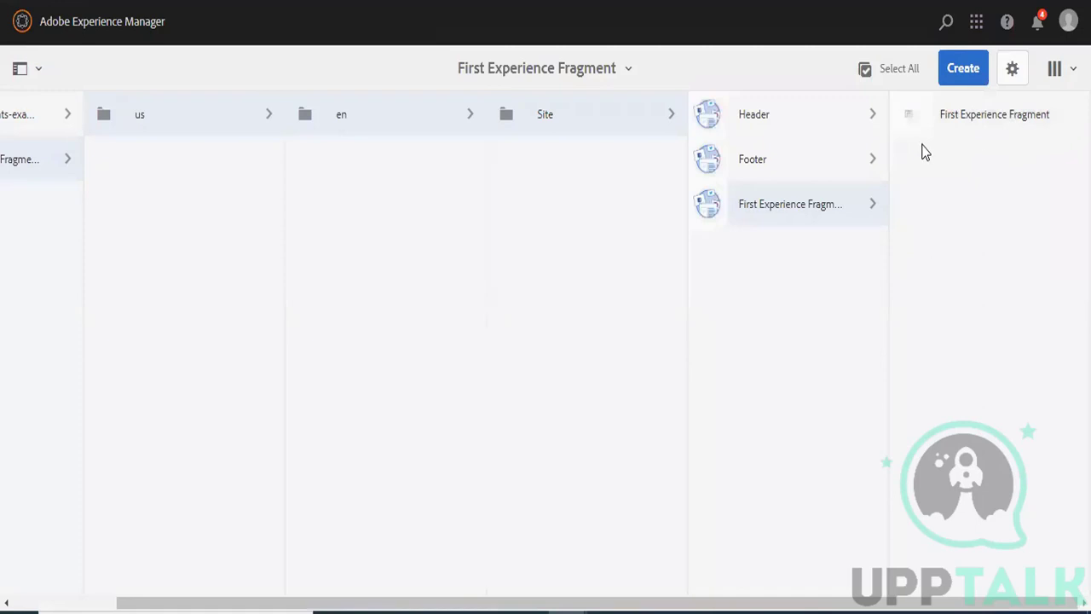
key("F5")
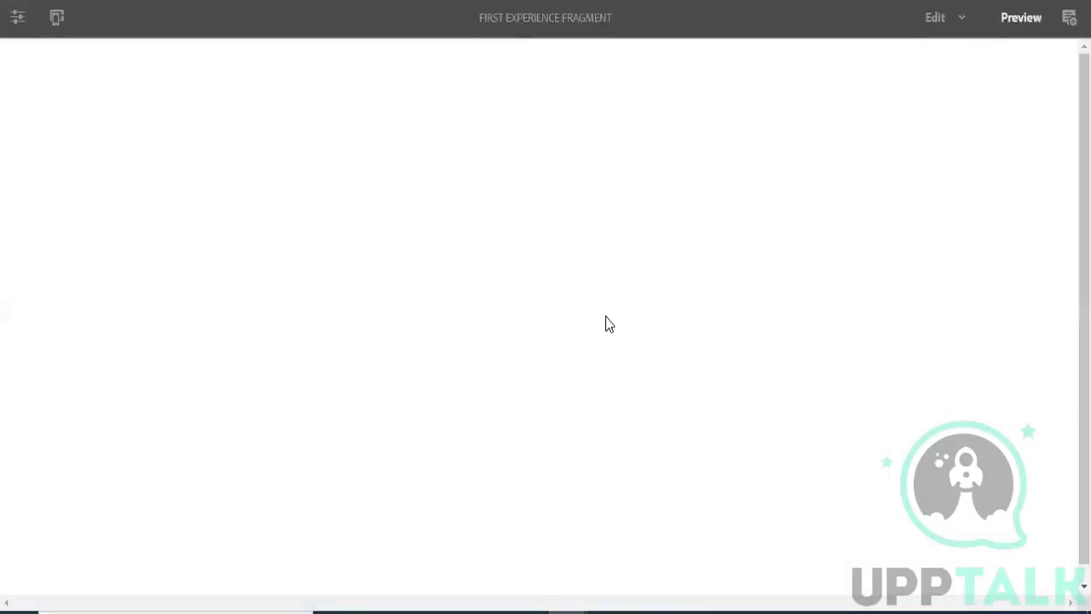
left_click(931, 24)
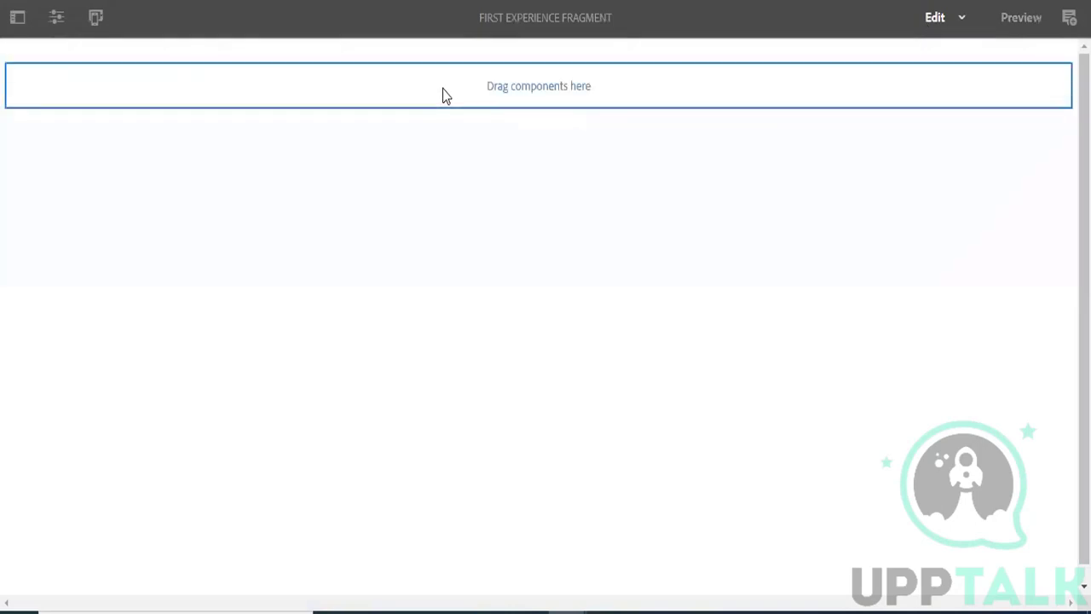
Insert an Image component into the fragment's root container
left_click(442, 89)
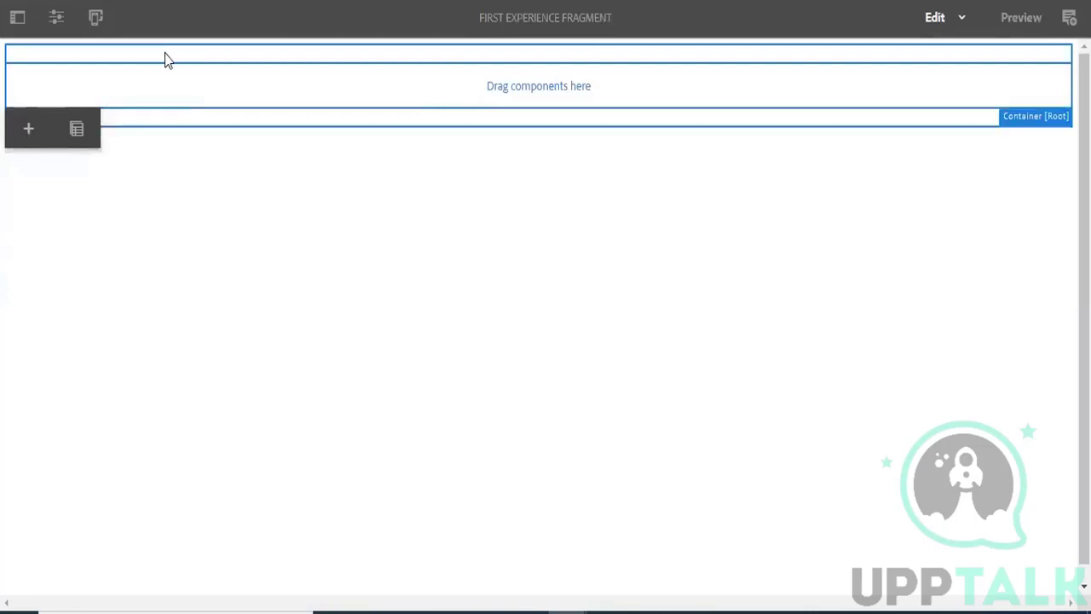
left_click(28, 131)
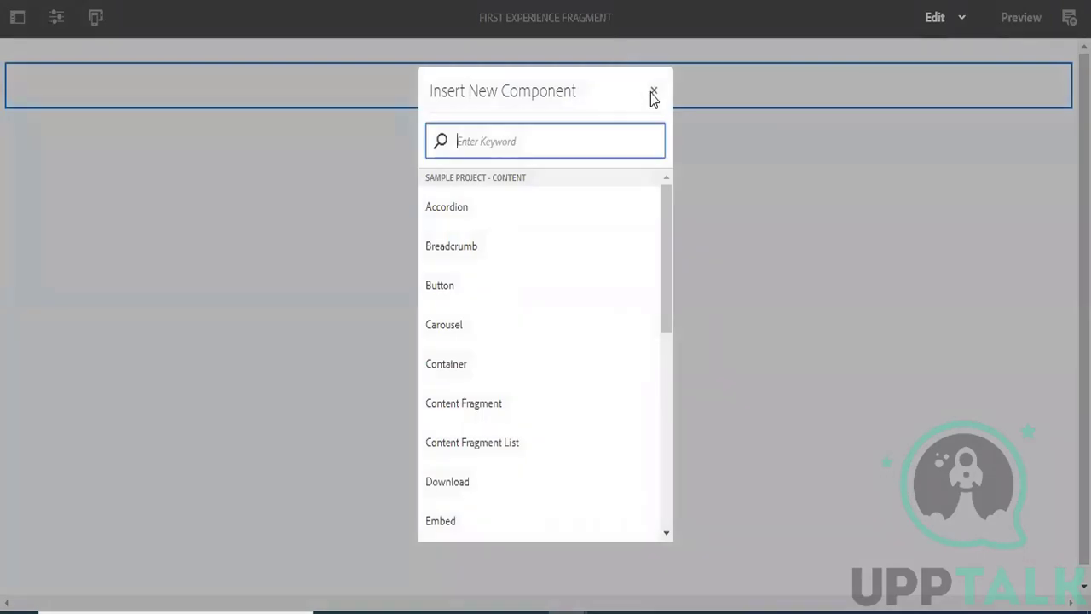
left_click(653, 92)
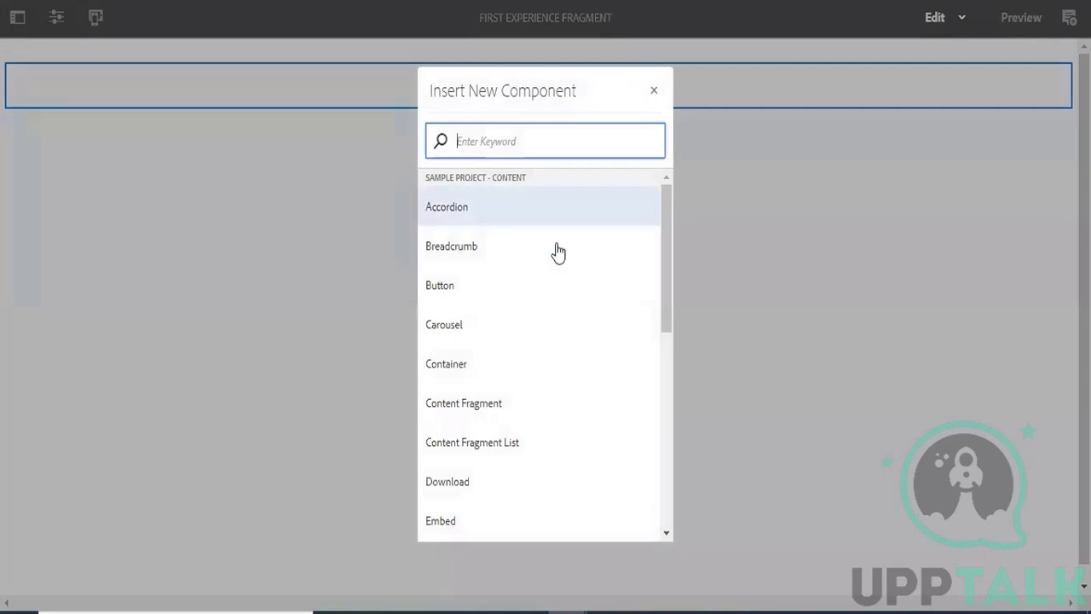
left_click(663, 285)
left_click_drag(663, 287, 699, 396)
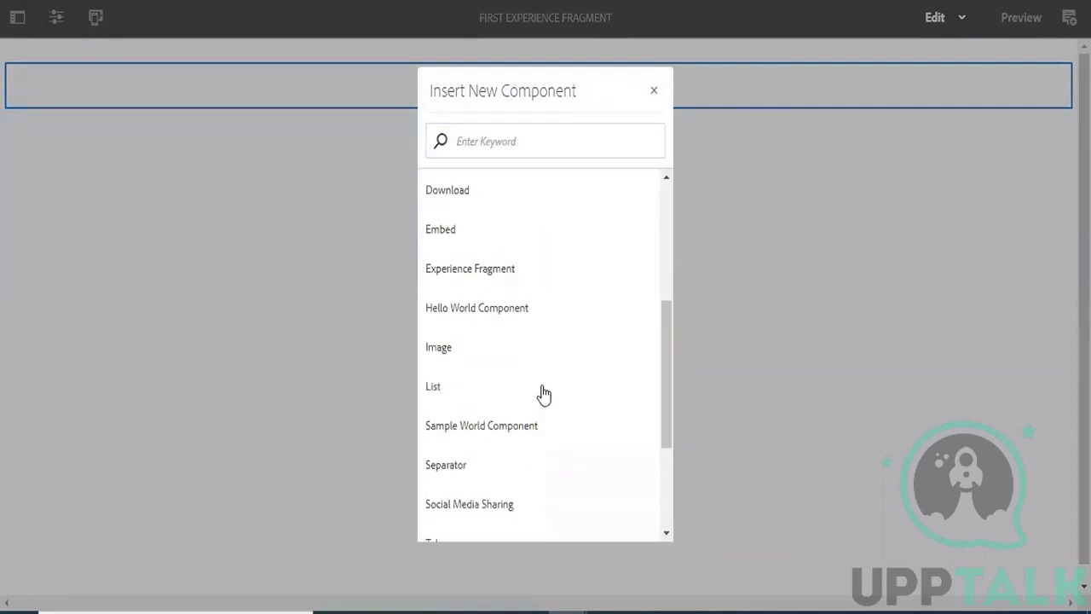
left_click(536, 361)
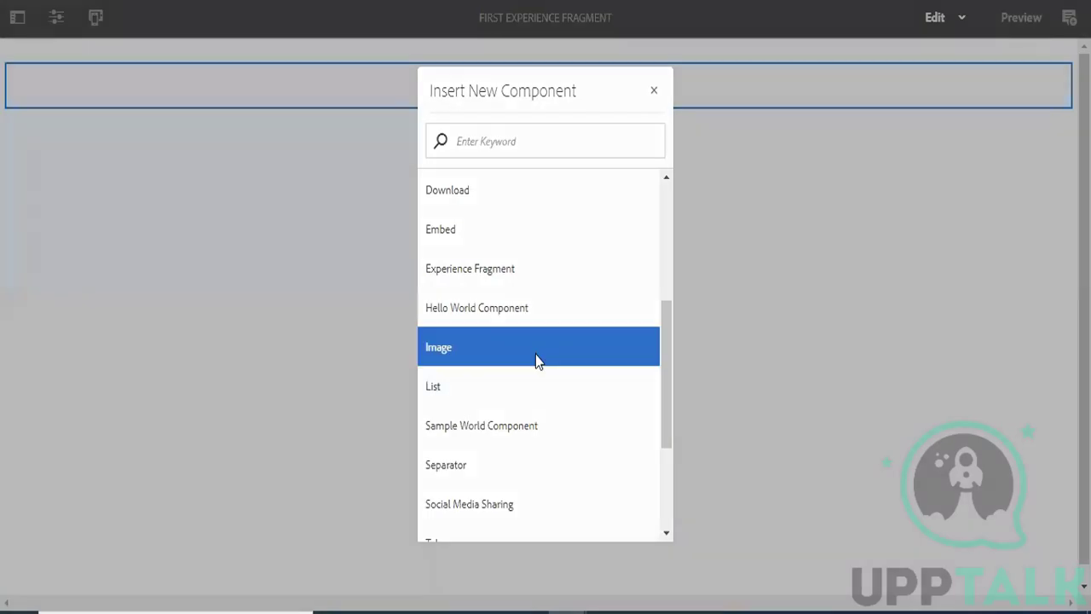
Show the image assets and place download.jpeg in the fragment's Image component
left_click(17, 18)
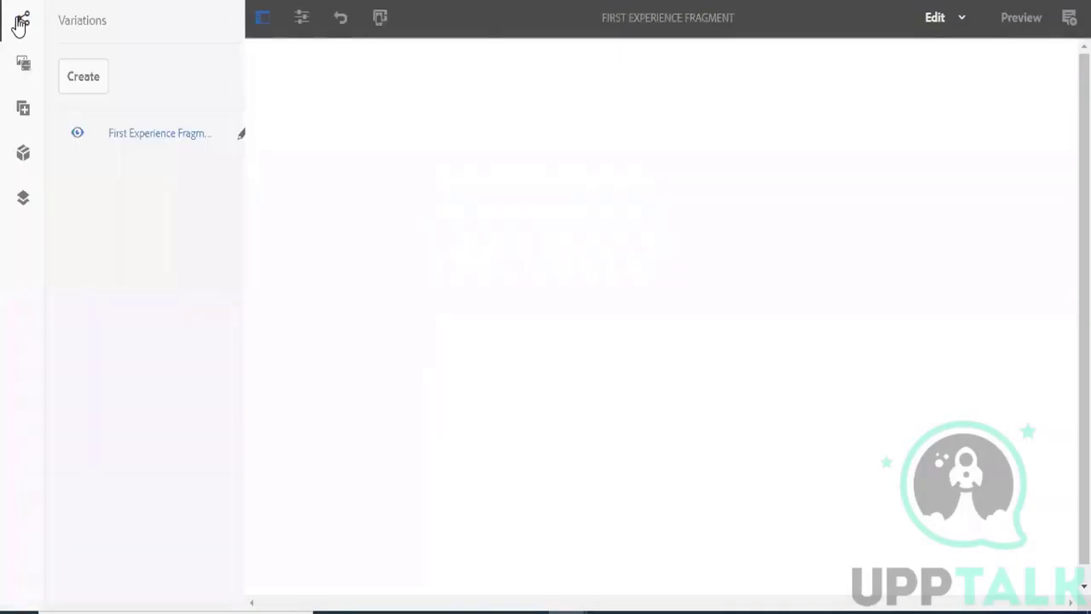
left_click(23, 66)
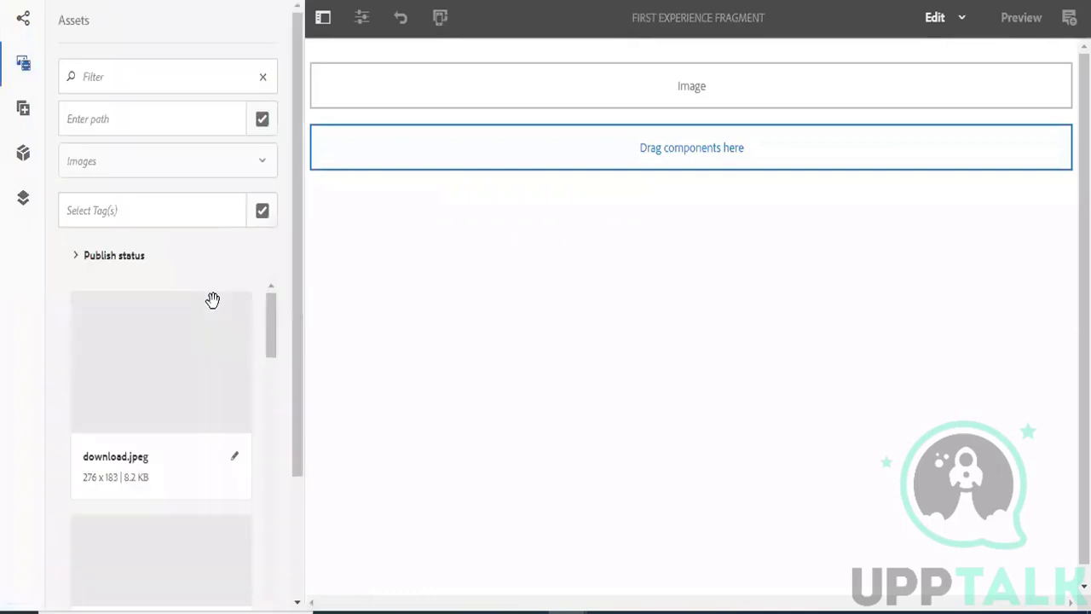
left_click_drag(190, 377, 646, 105)
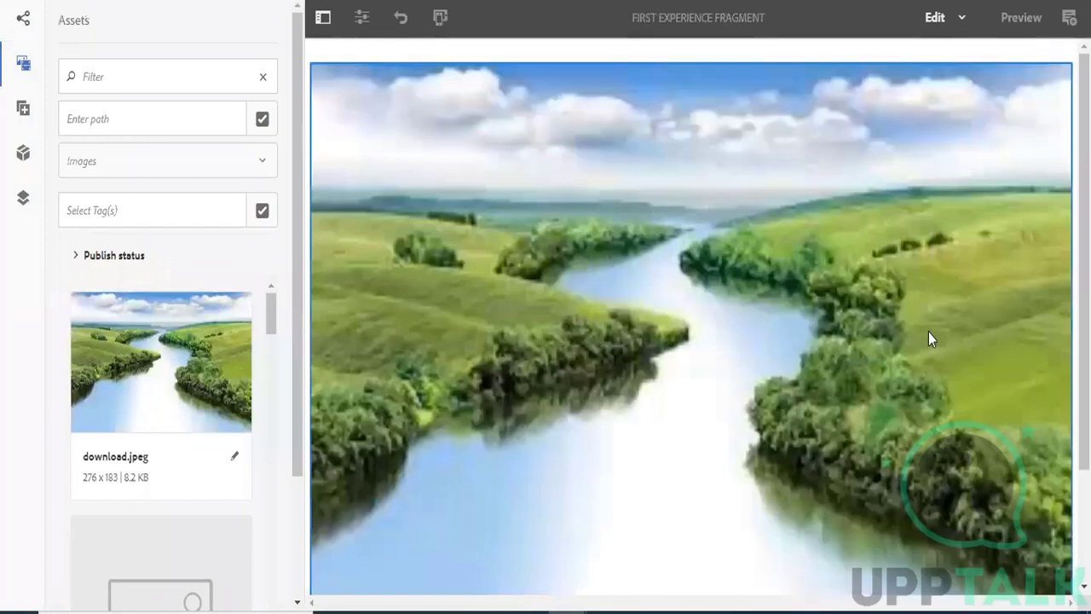
scroll(1031, 285, "down", 3)
scroll(1019, 230, "up", 3)
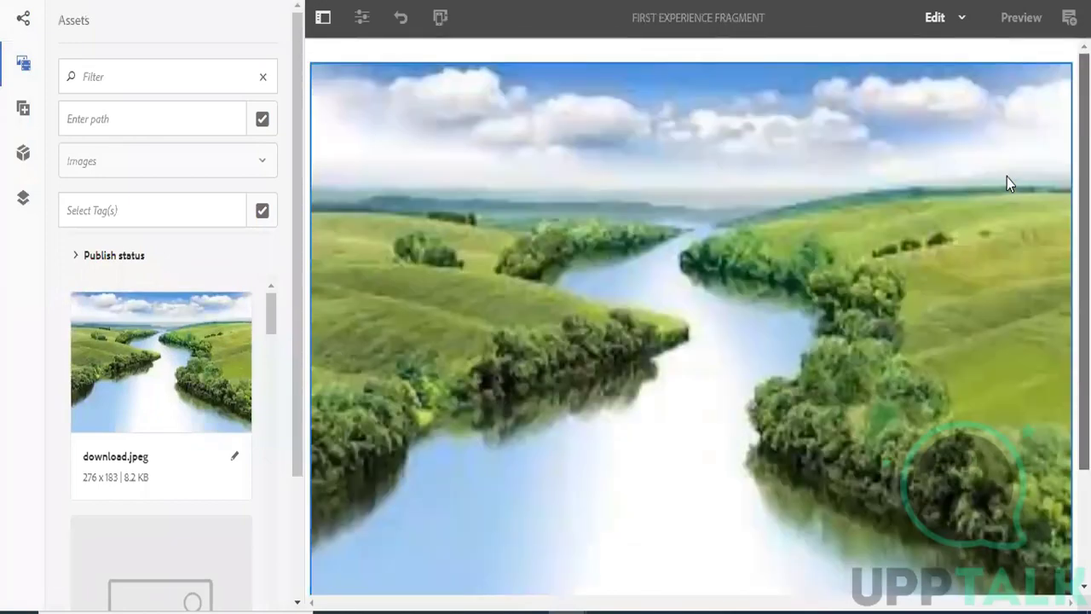
scroll(1006, 176, "down", 3)
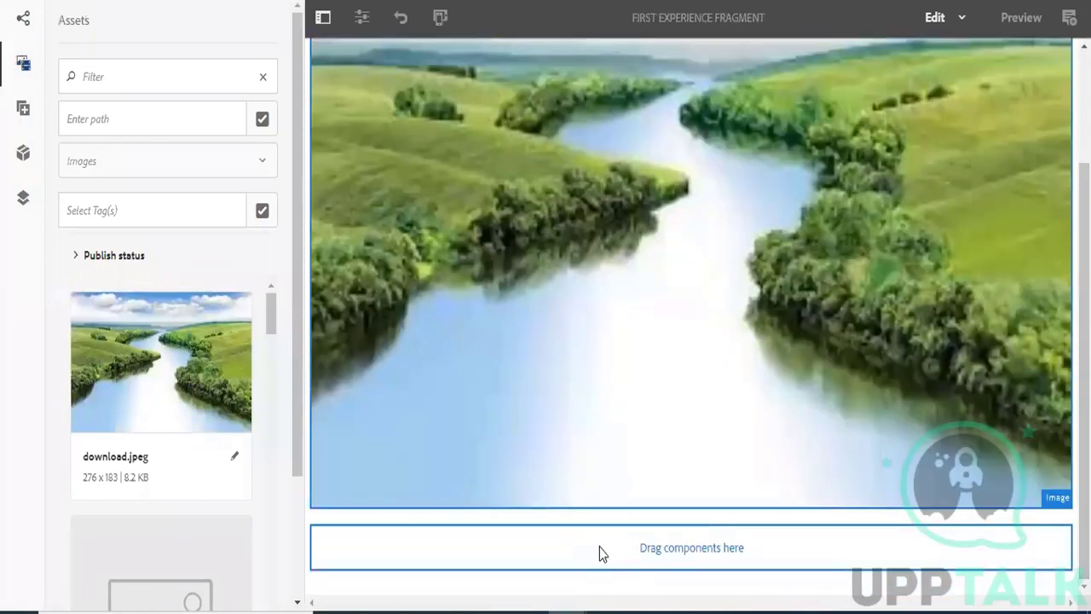
Insert a Title component into the fragment's container below the image
left_click(599, 547)
left_click(331, 513)
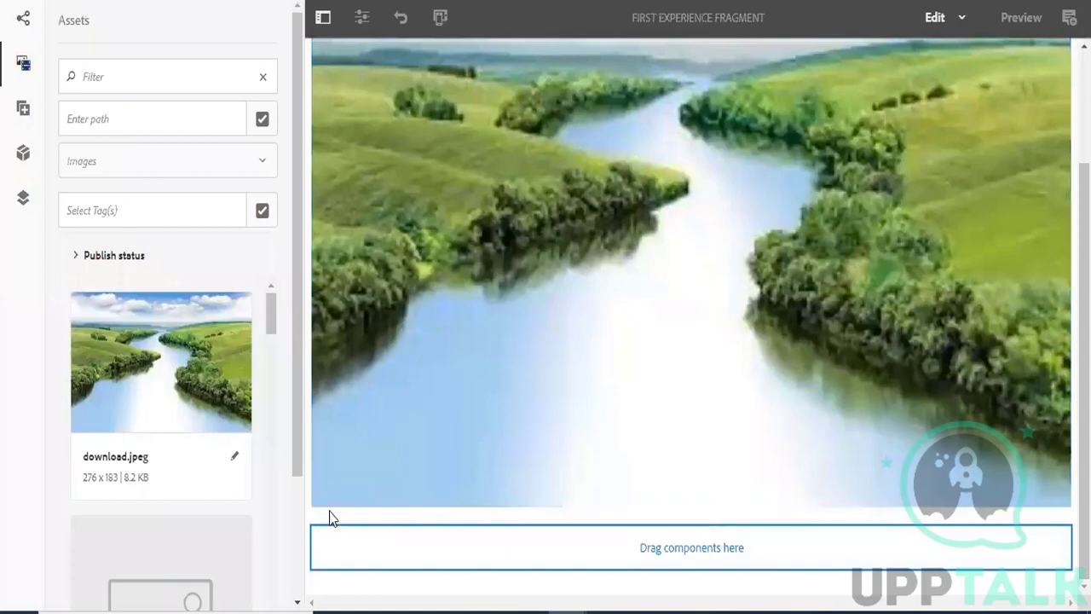
type("titl")
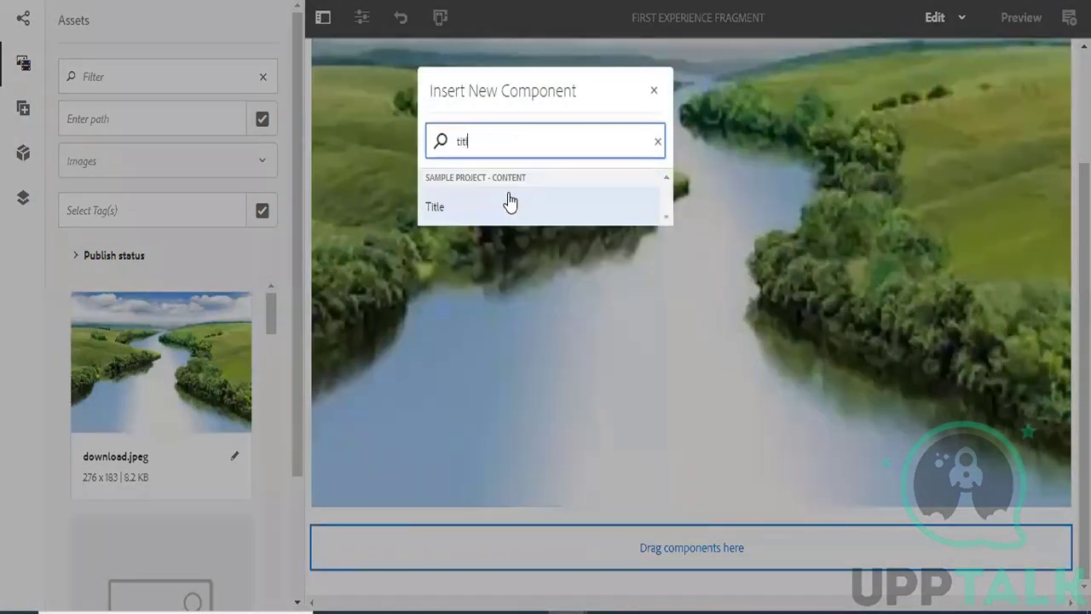
left_click(474, 214)
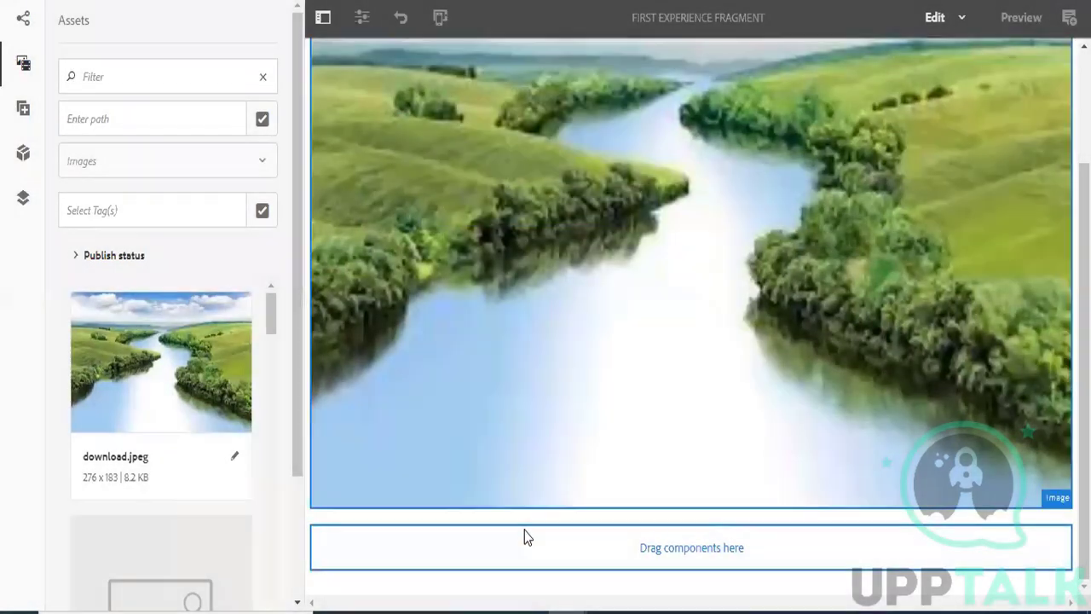
Configure the new Title component with the text "Image Above" and type H4, and save it
left_click(527, 555)
left_click(382, 504)
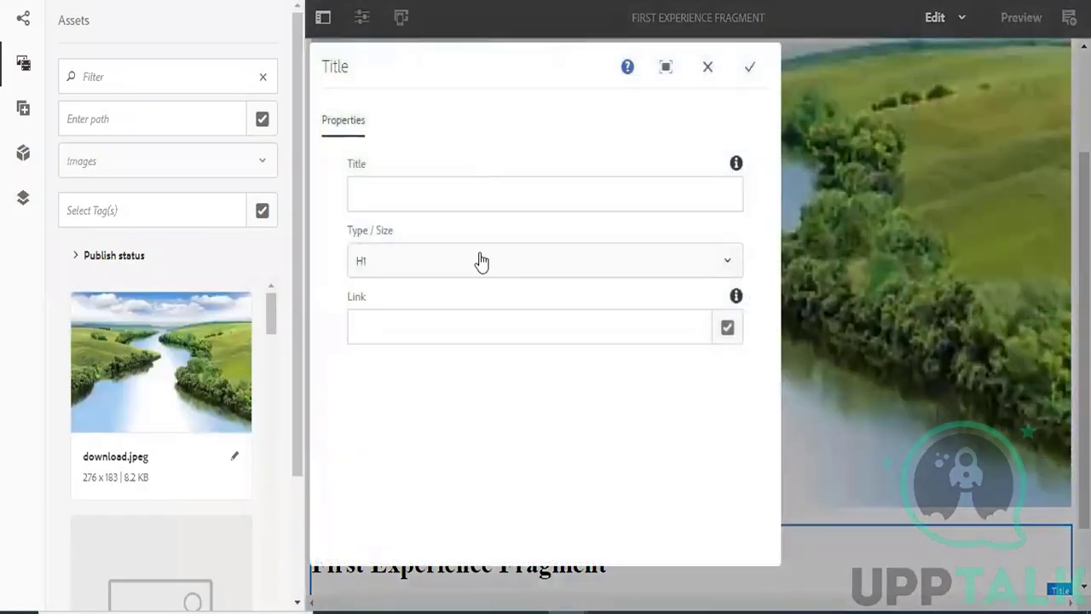
left_click(421, 193)
type("Im")
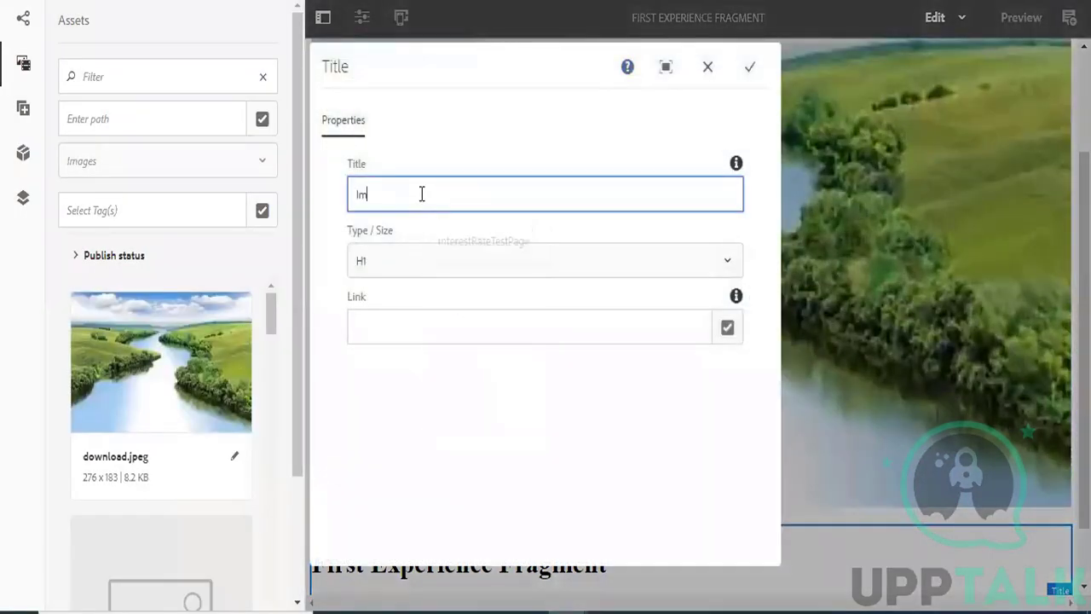
type("age Abobe")
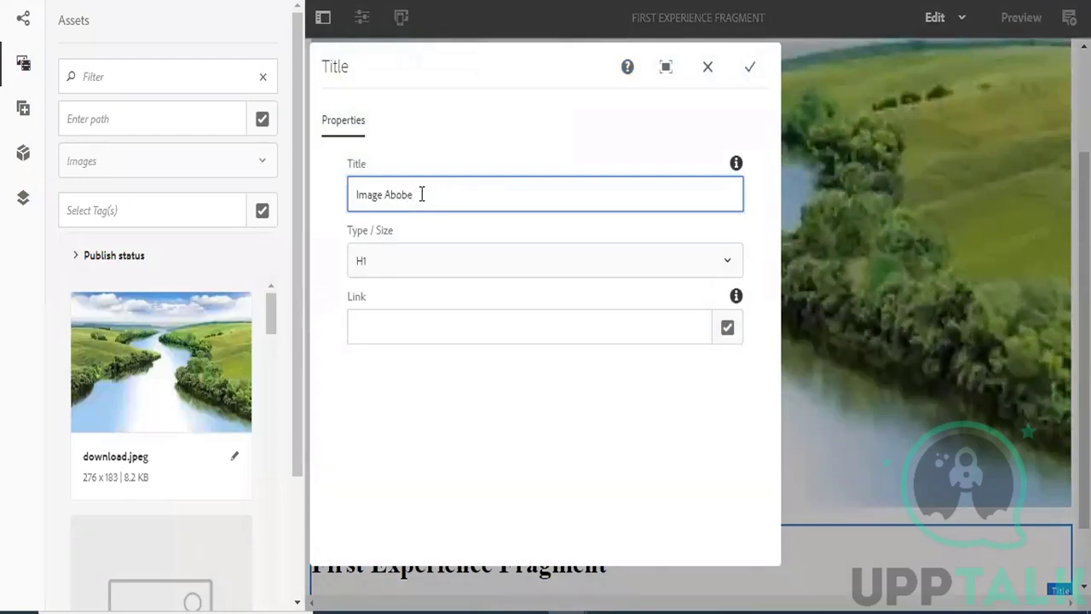
key("BackSpace")
key("BackSpace")
type("ve")
left_click(450, 264)
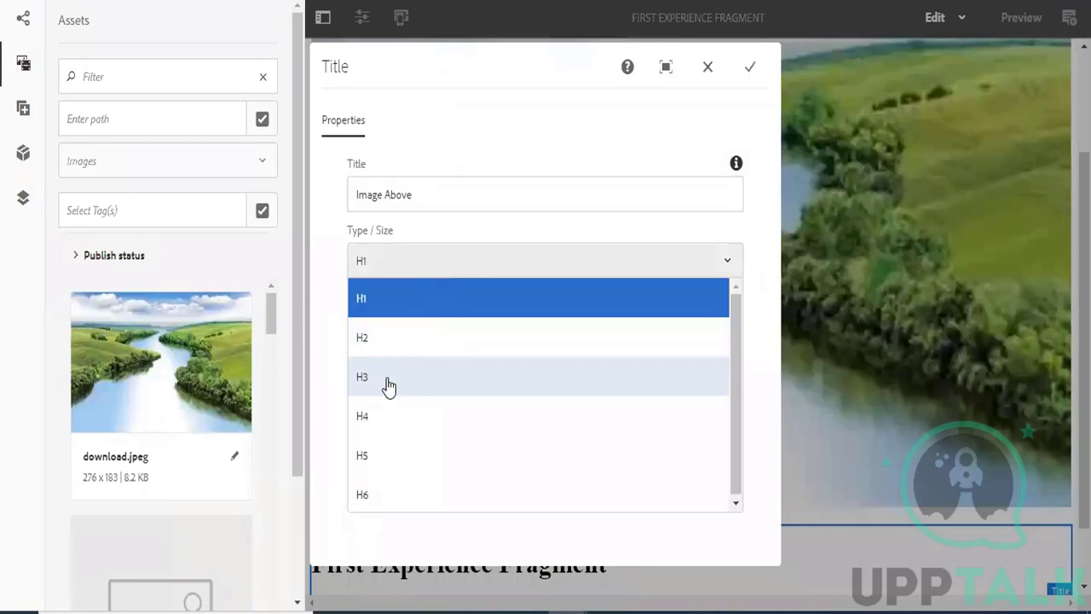
left_click(381, 414)
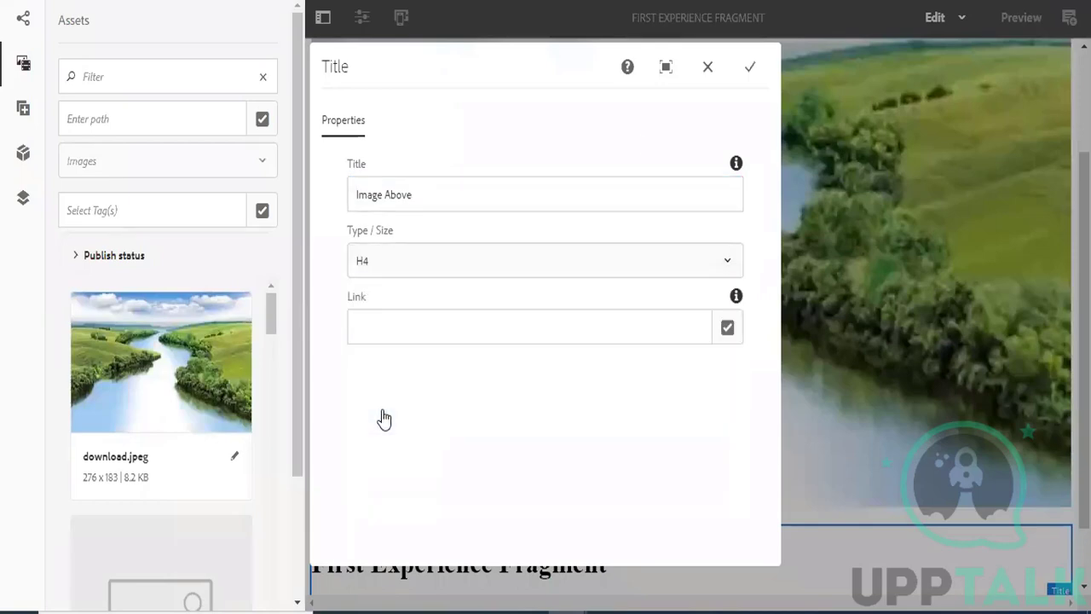
left_click(750, 68)
left_click(751, 75)
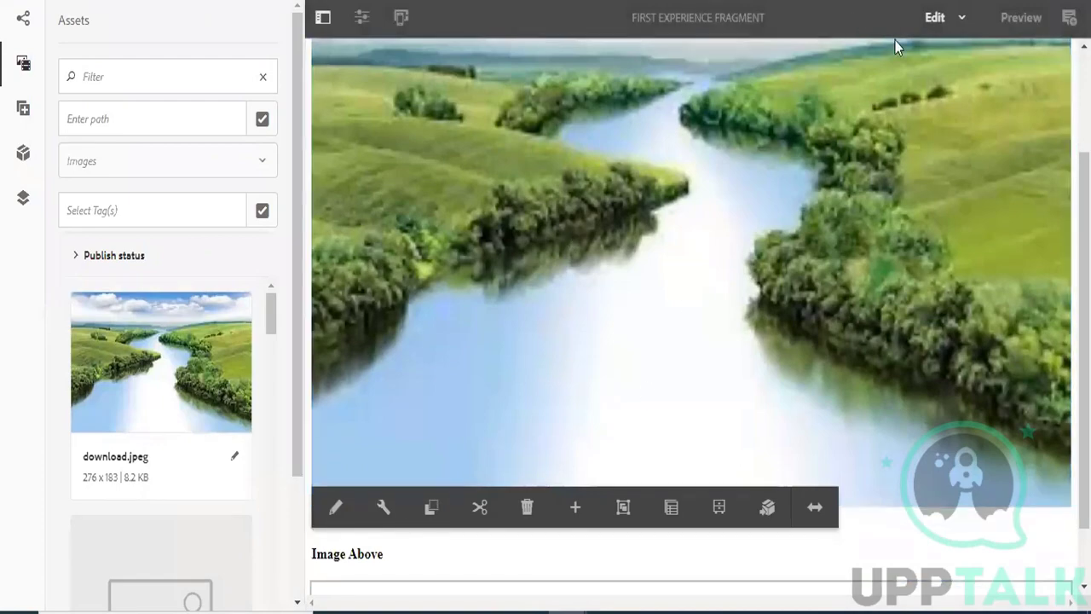
Hide the side panel and look over the fragment's image and title
left_click(323, 17)
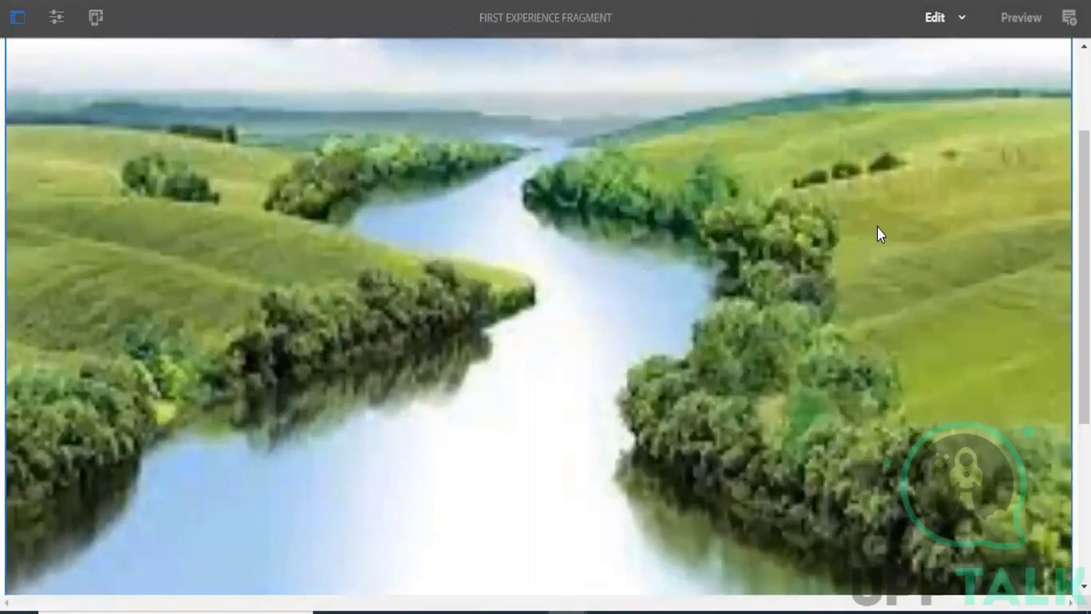
left_click_drag(1084, 271, 1084, 417)
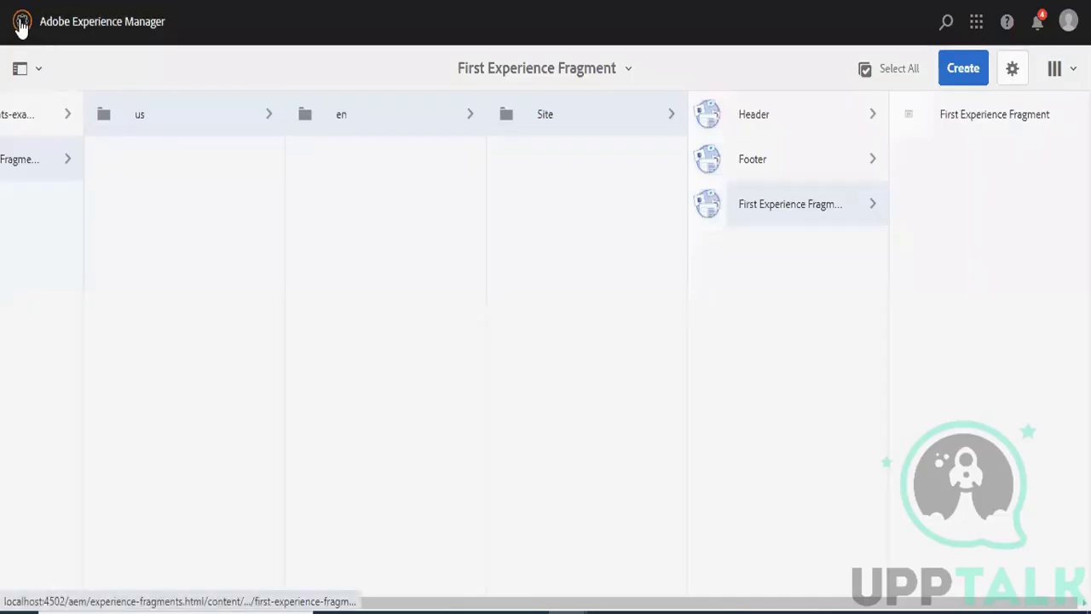
Go to the Sites console and navigate to the Sample Project's us > en page
left_click(22, 26)
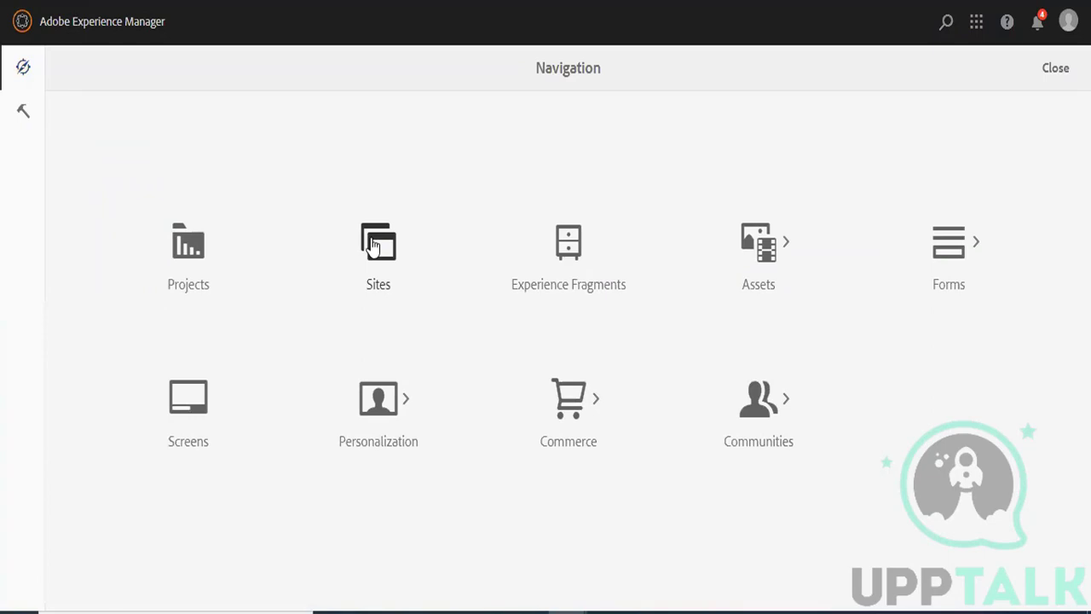
left_click(372, 246)
left_click(151, 404)
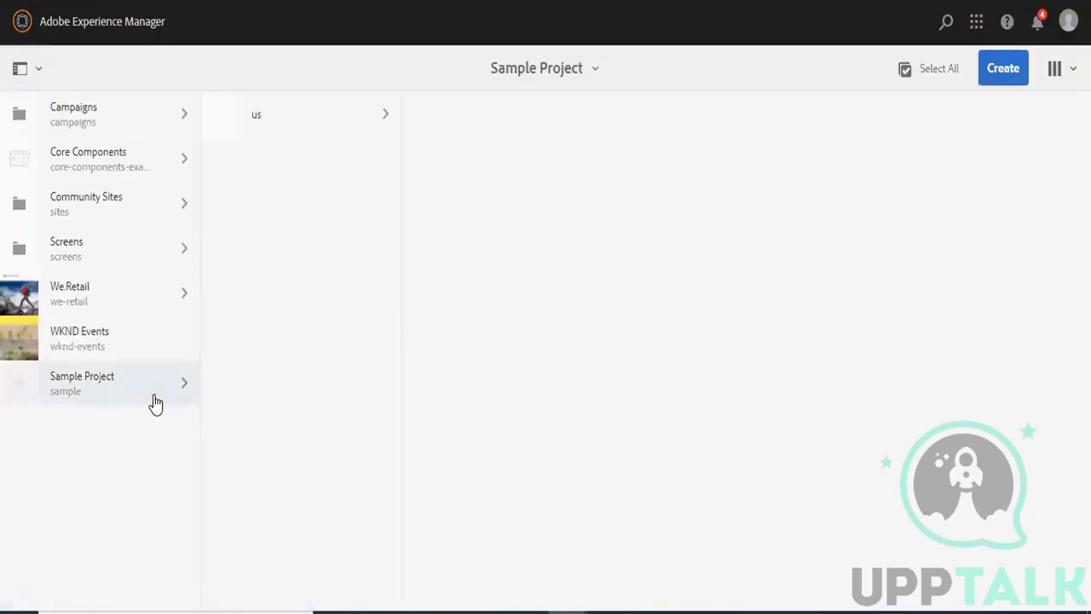
left_click(370, 109)
left_click(482, 109)
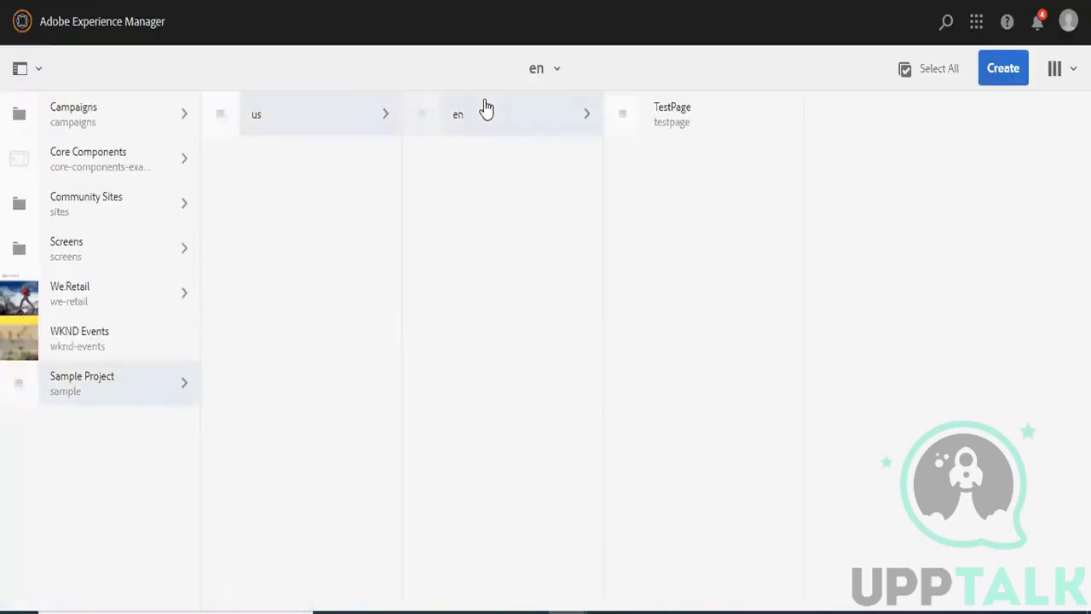
left_click(653, 119)
left_click(509, 134)
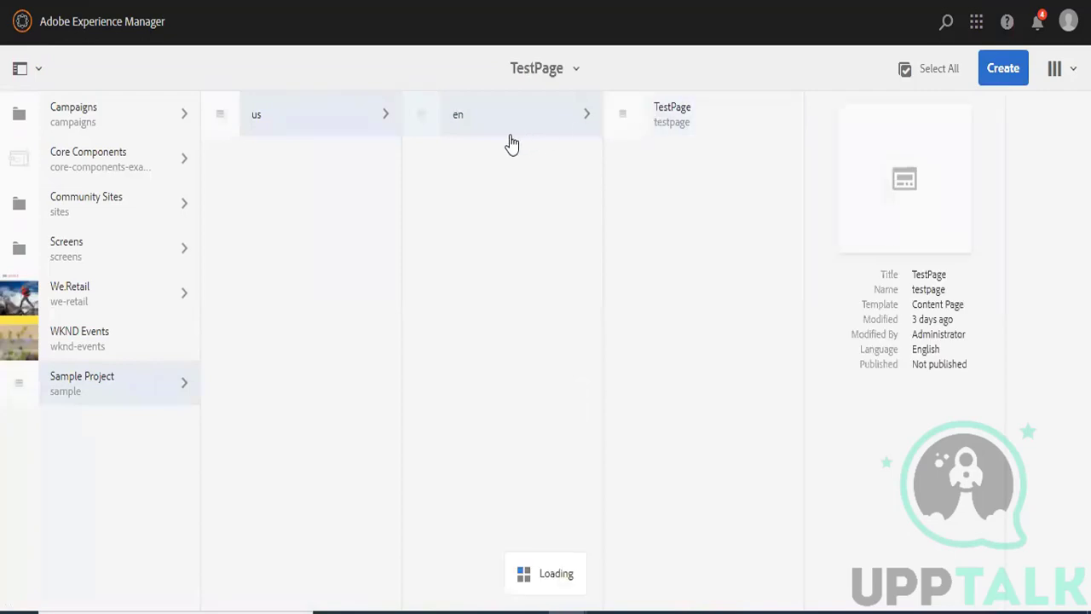
Start creating a page under en based on the Content Page template
left_click(989, 70)
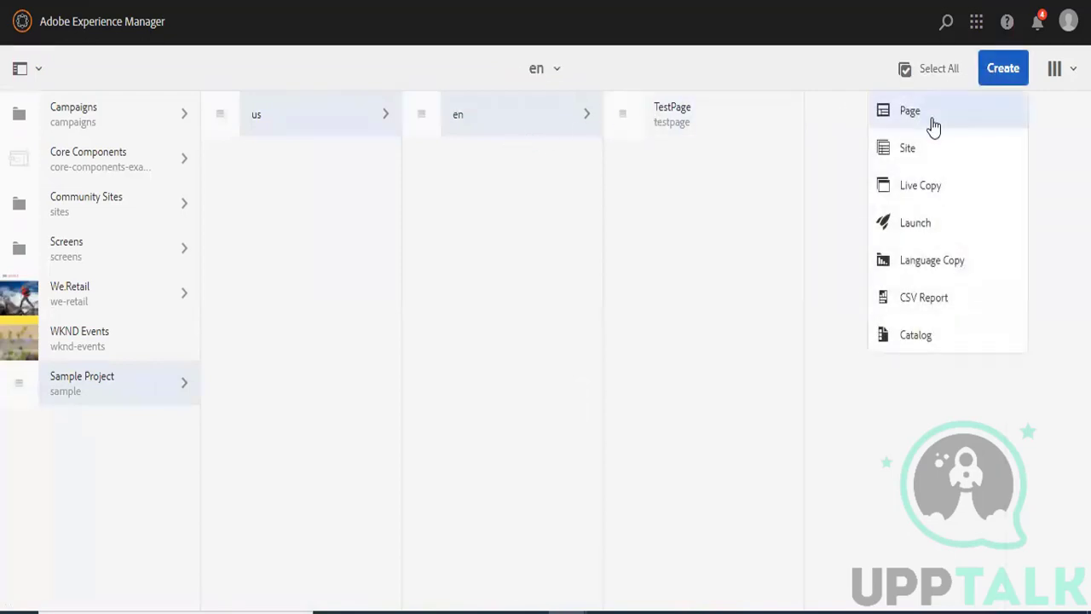
left_click(927, 120)
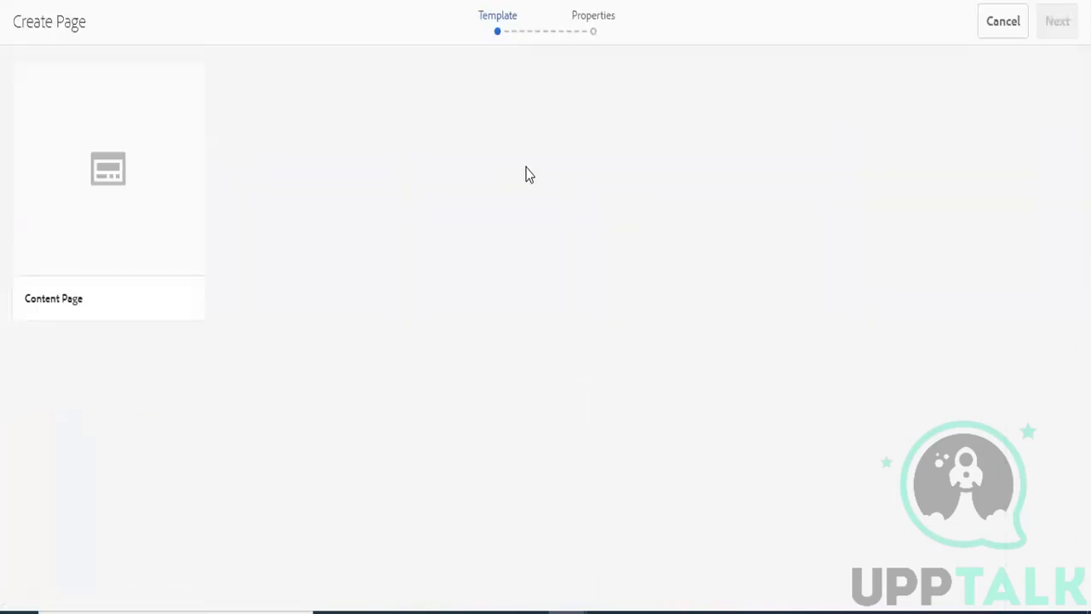
left_click(109, 196)
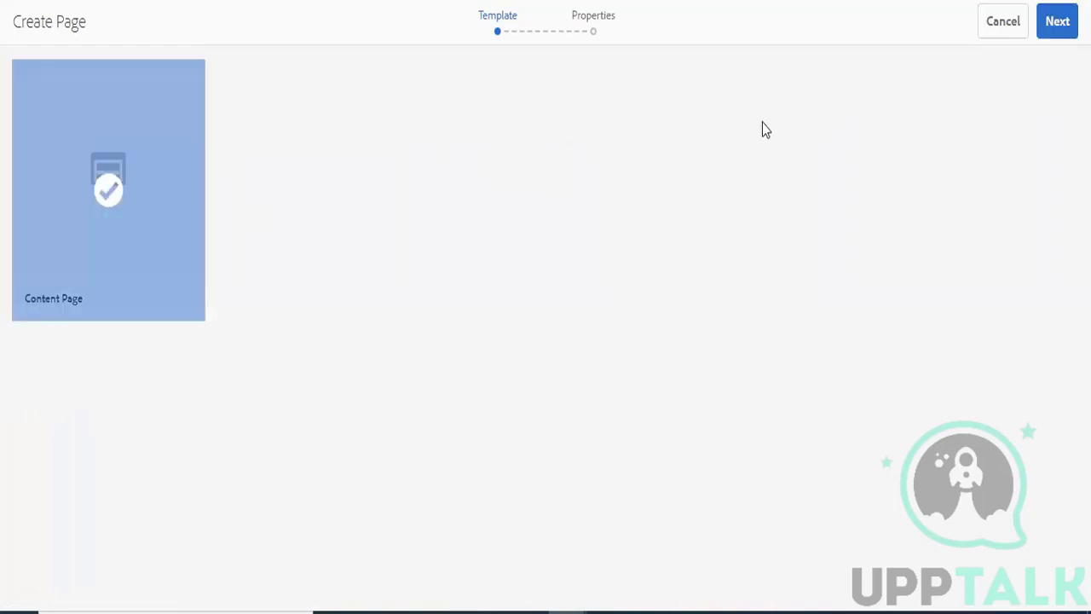
left_click(1063, 21)
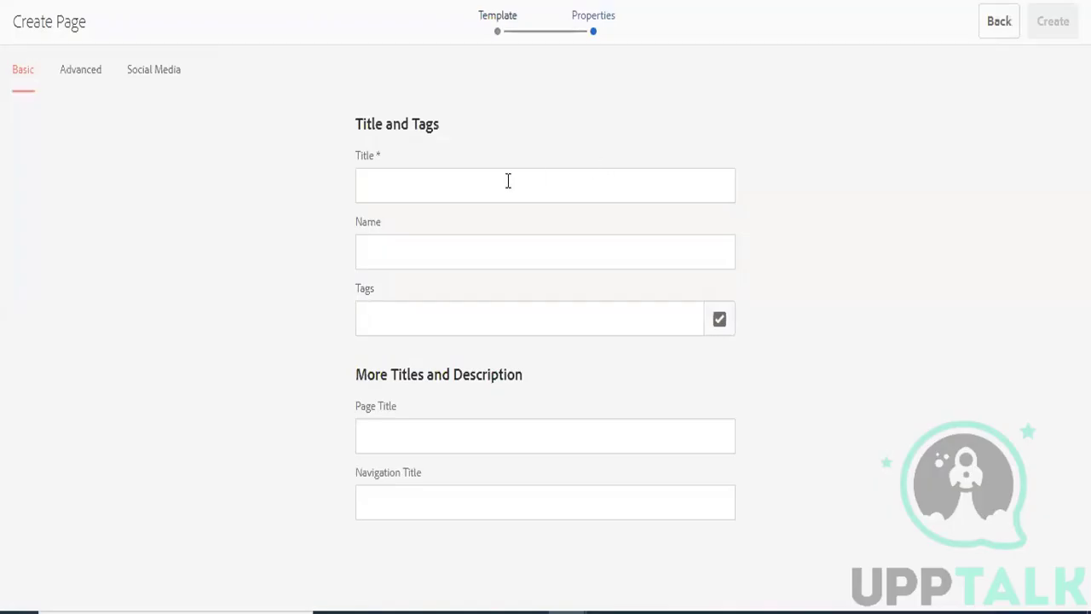
Title the new page "ExpFragPage", create it and open it in the editor
left_click(507, 180)
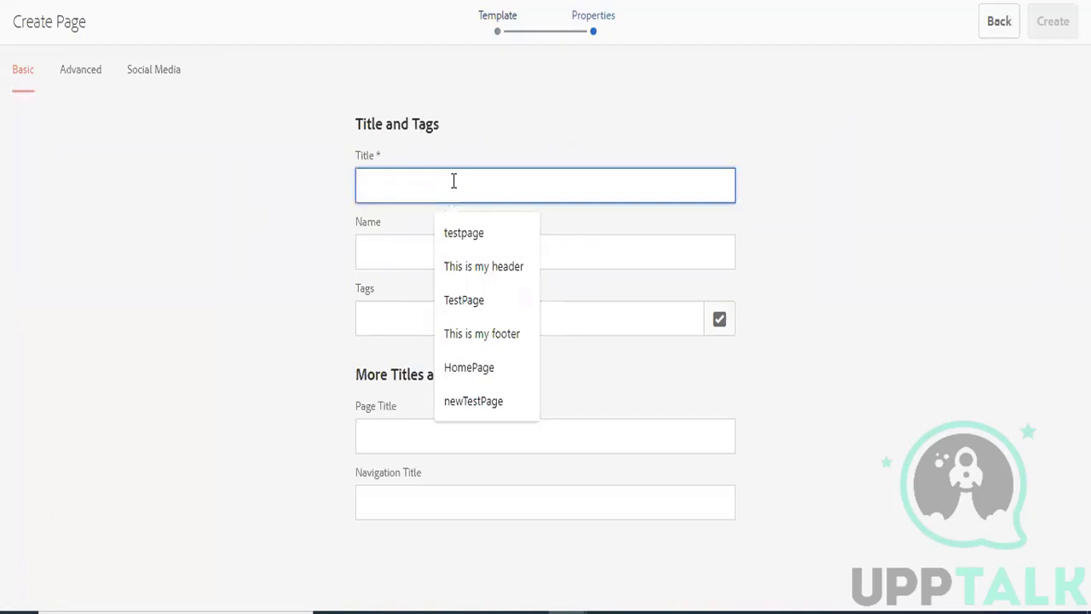
type("W")
key("BackSpace")
type("Ex")
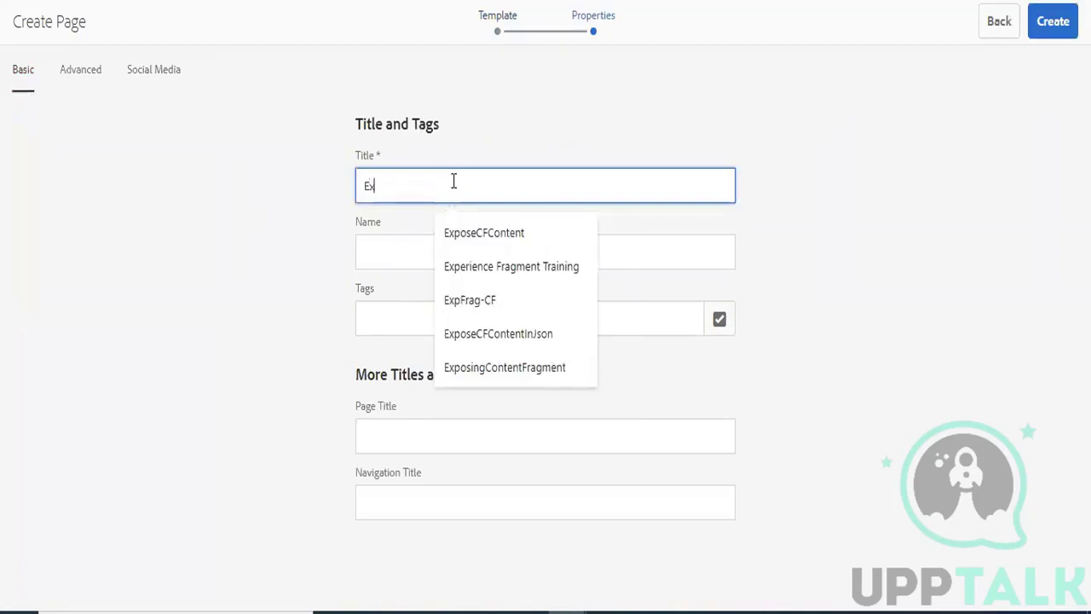
type("pFrag")
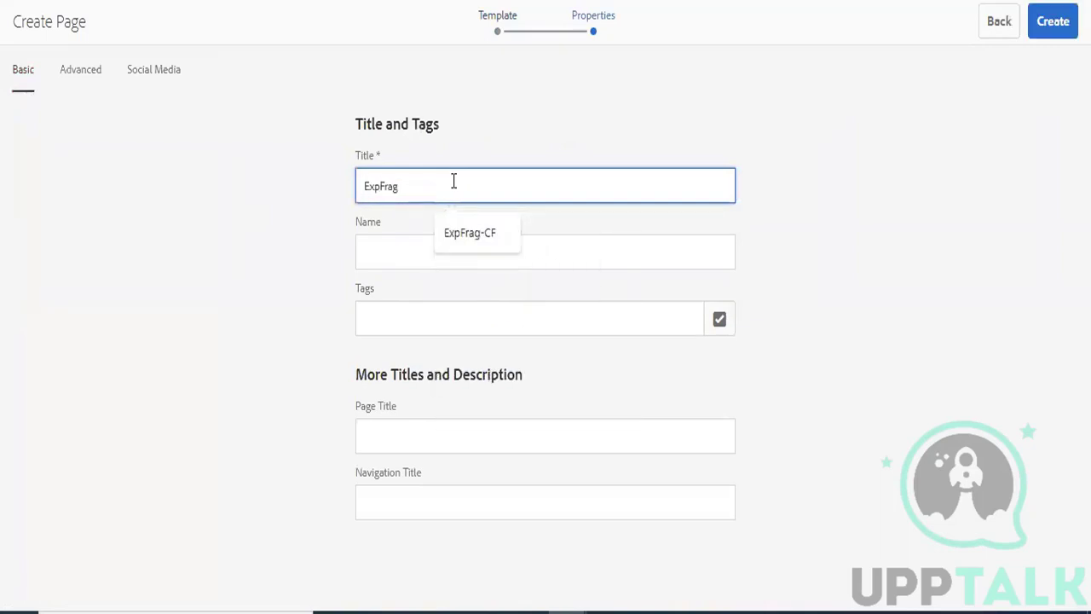
type("Page")
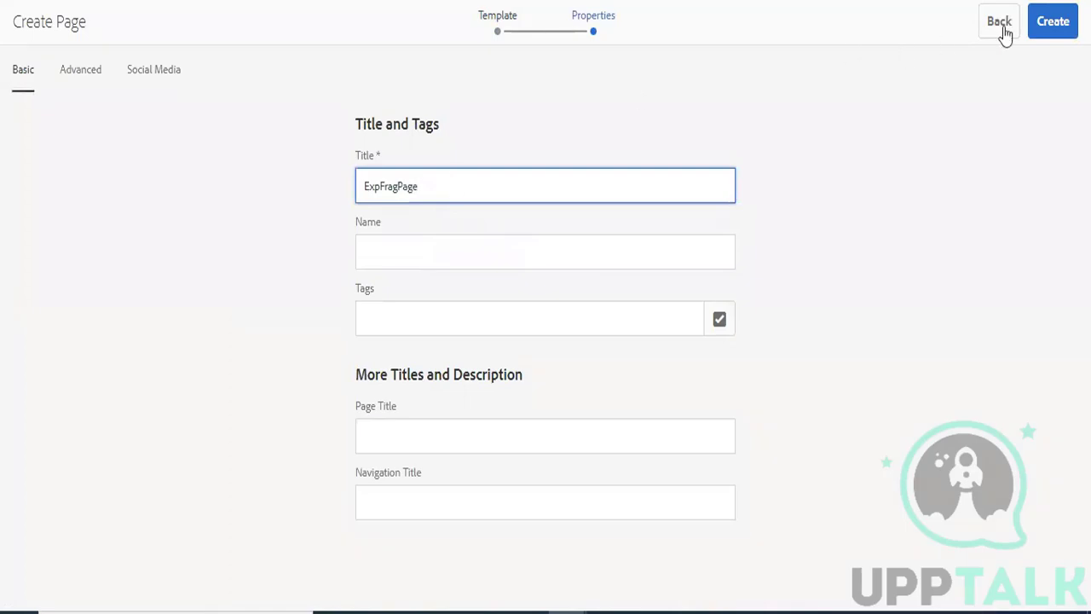
left_click(1048, 26)
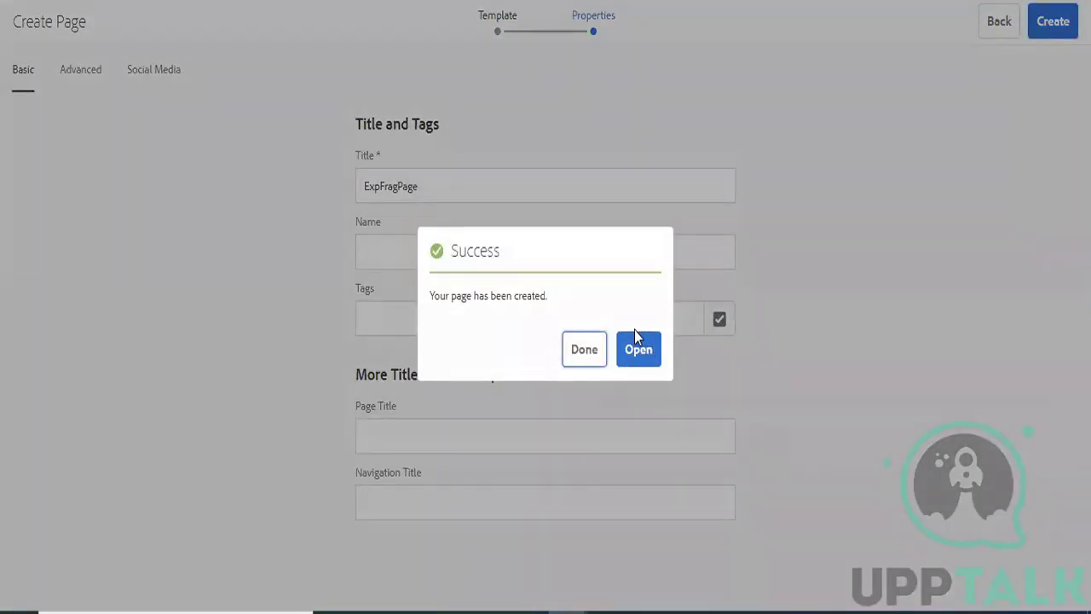
left_click(635, 354)
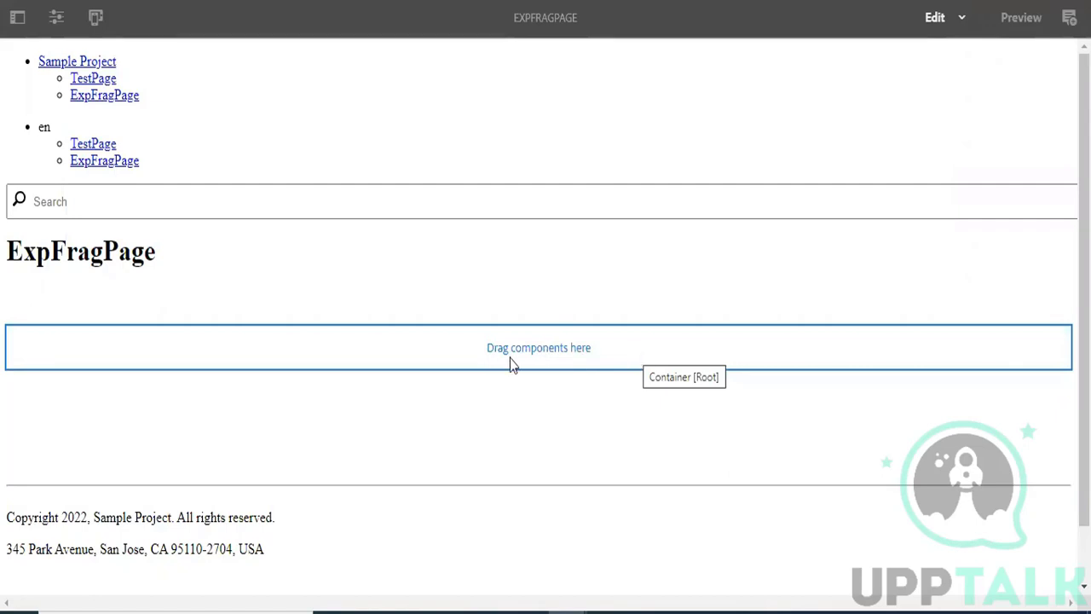
Insert an Experience Fragment component into the root container of ExpFragPage
left_click(477, 364)
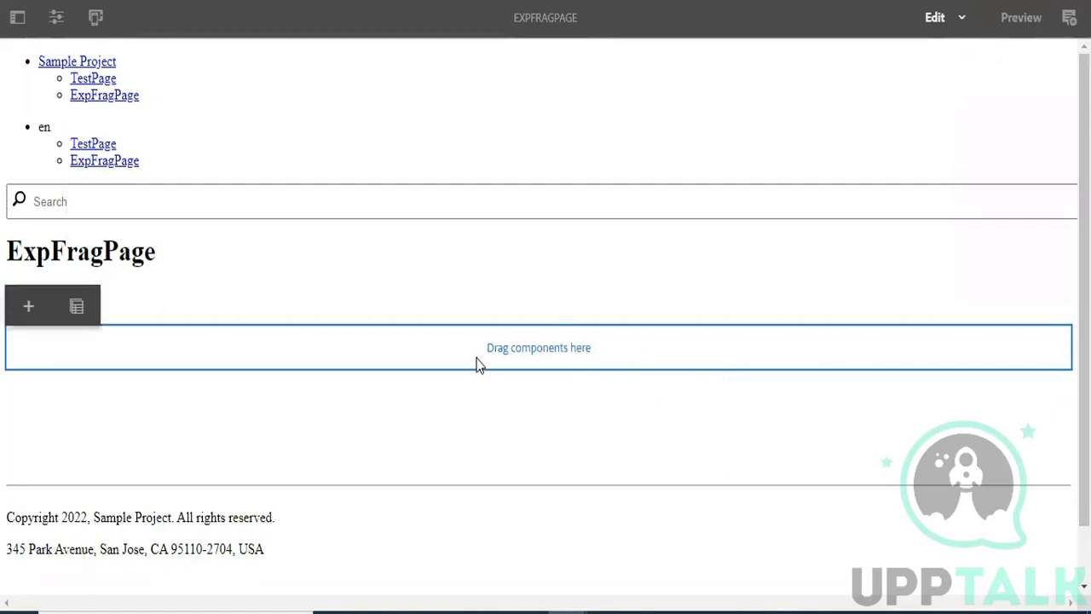
left_click(29, 308)
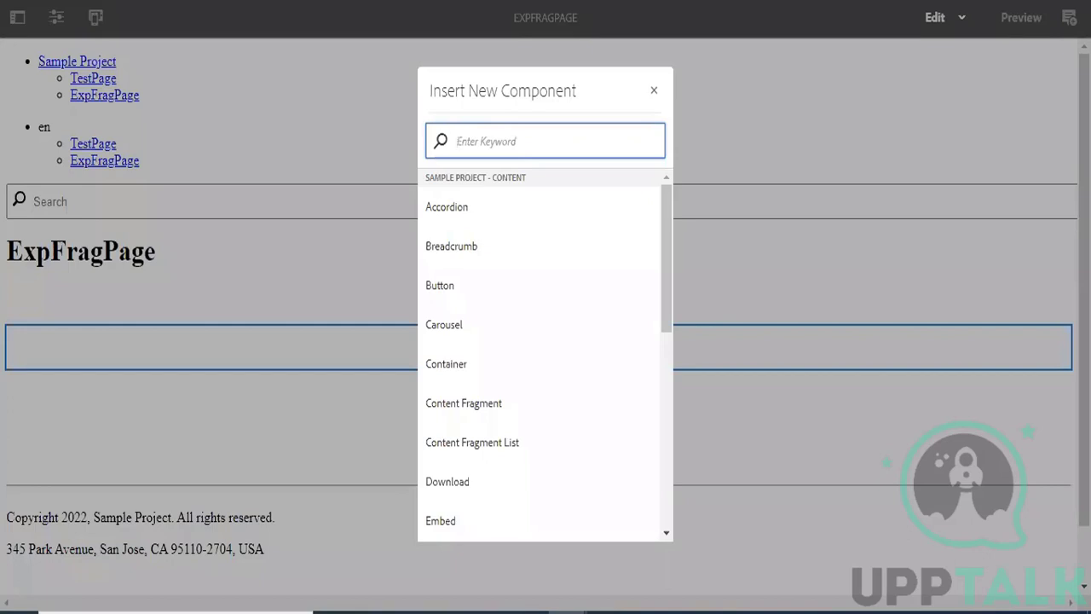
type("exp")
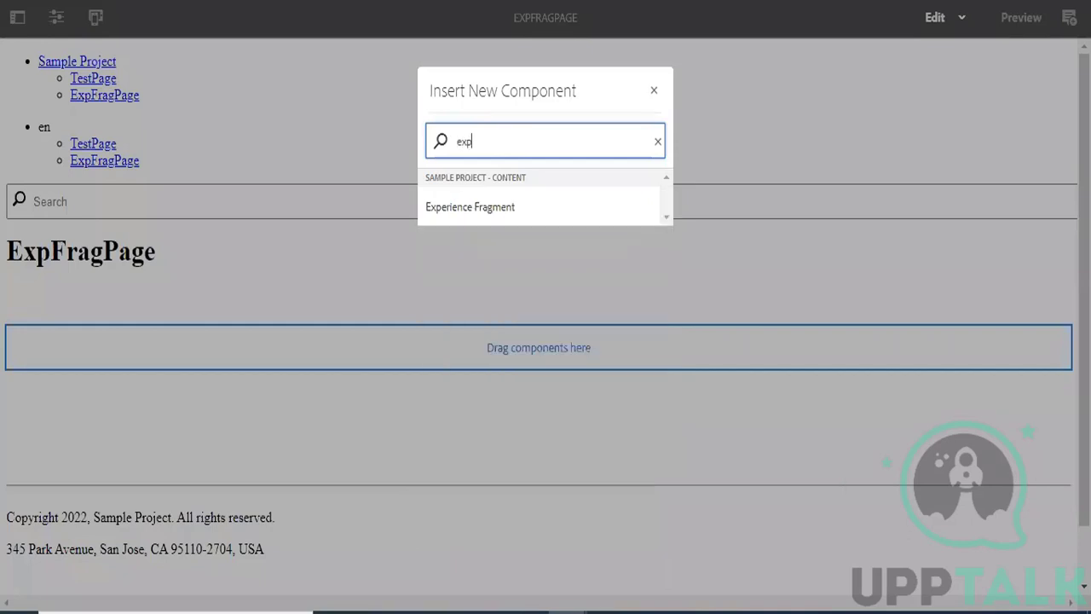
left_click(518, 210)
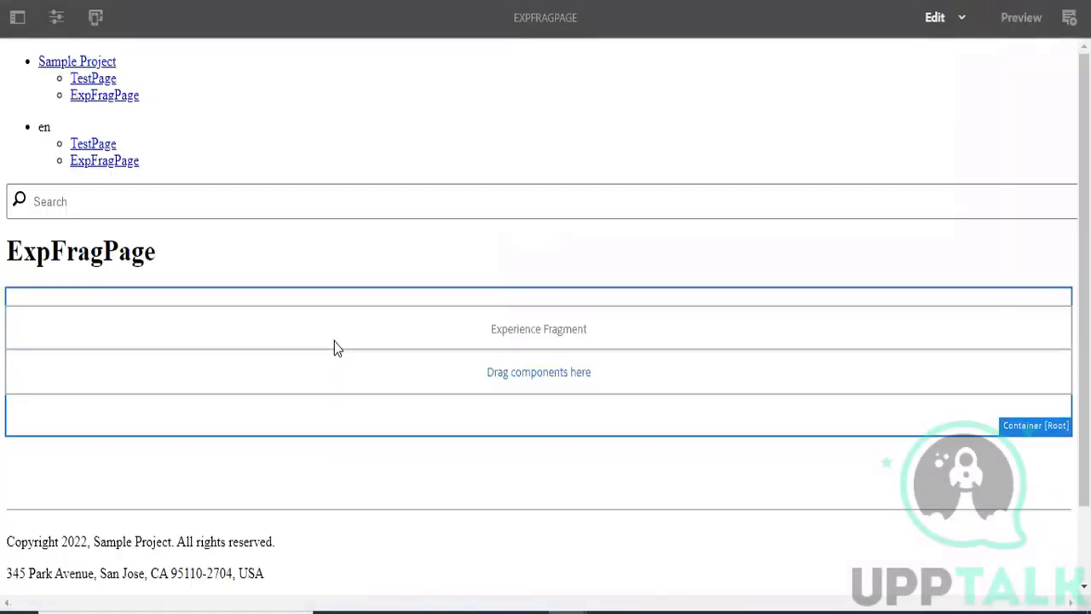
left_click(337, 337)
left_click(30, 288)
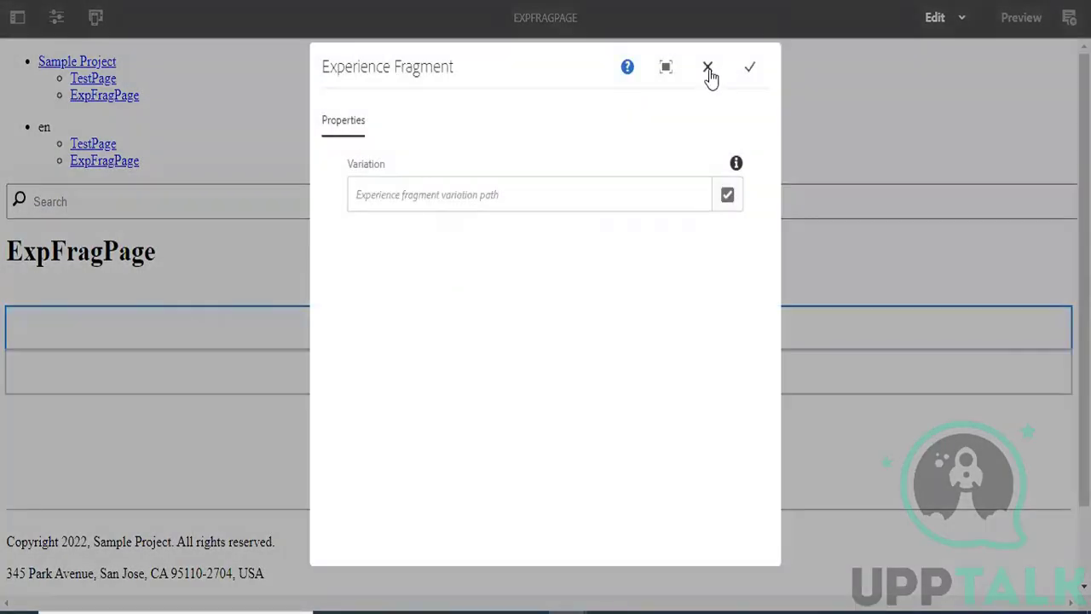
left_click(708, 72)
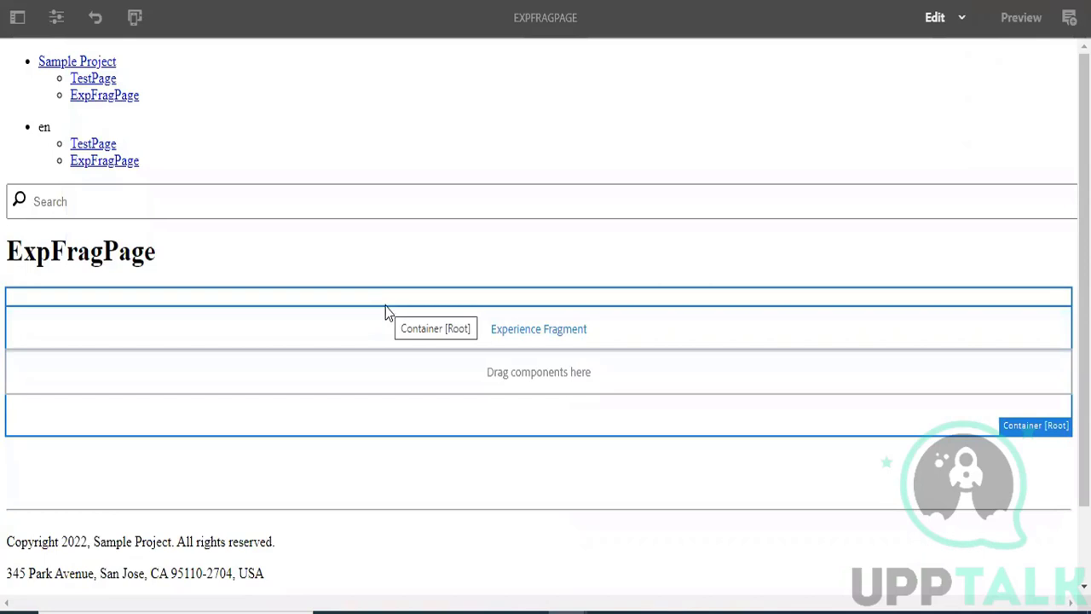
Configure the Experience Fragment component with the First Experience Fragment master variation from Sample Project Fragments > us > en > Site
double_click(22, 321)
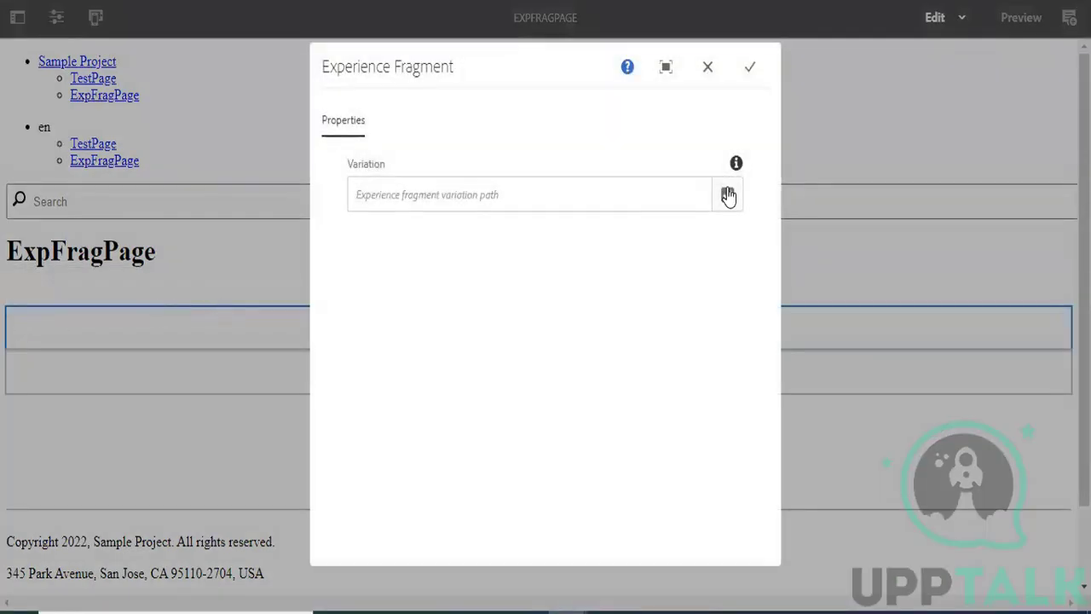
left_click(726, 191)
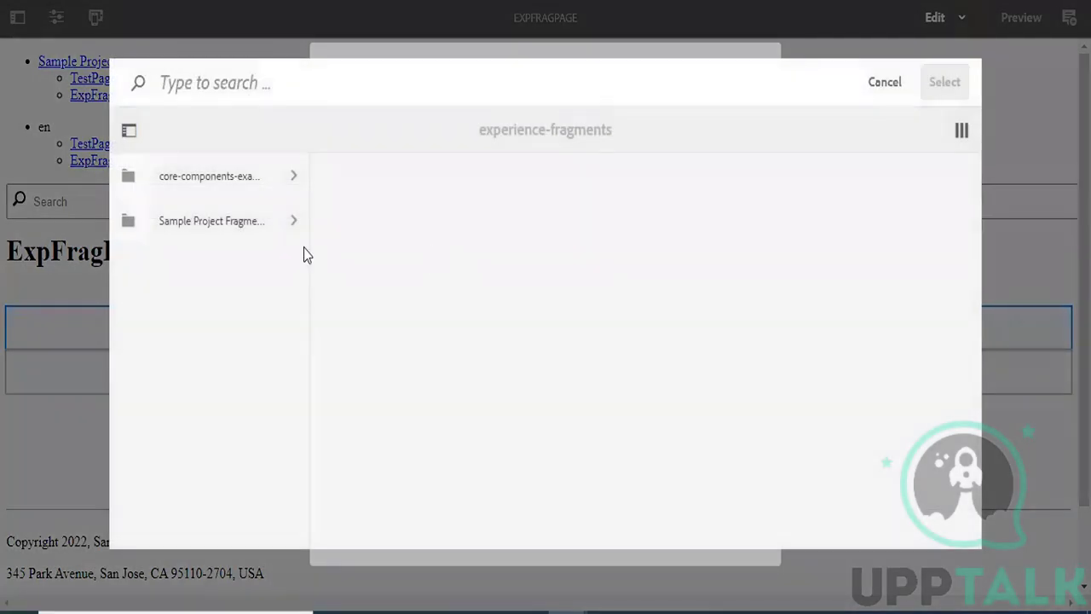
left_click(258, 223)
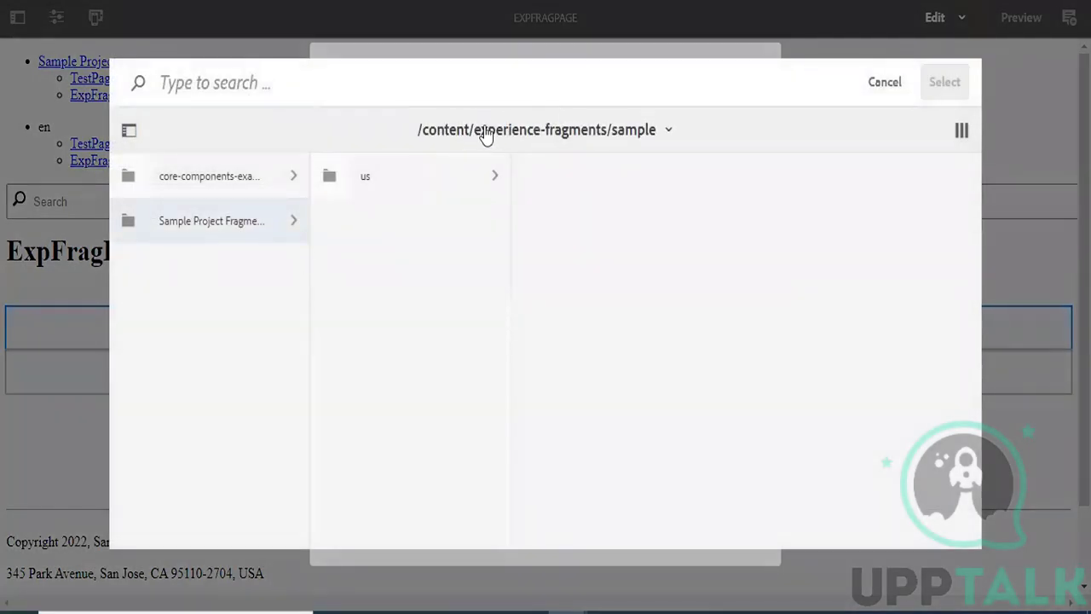
left_click(473, 171)
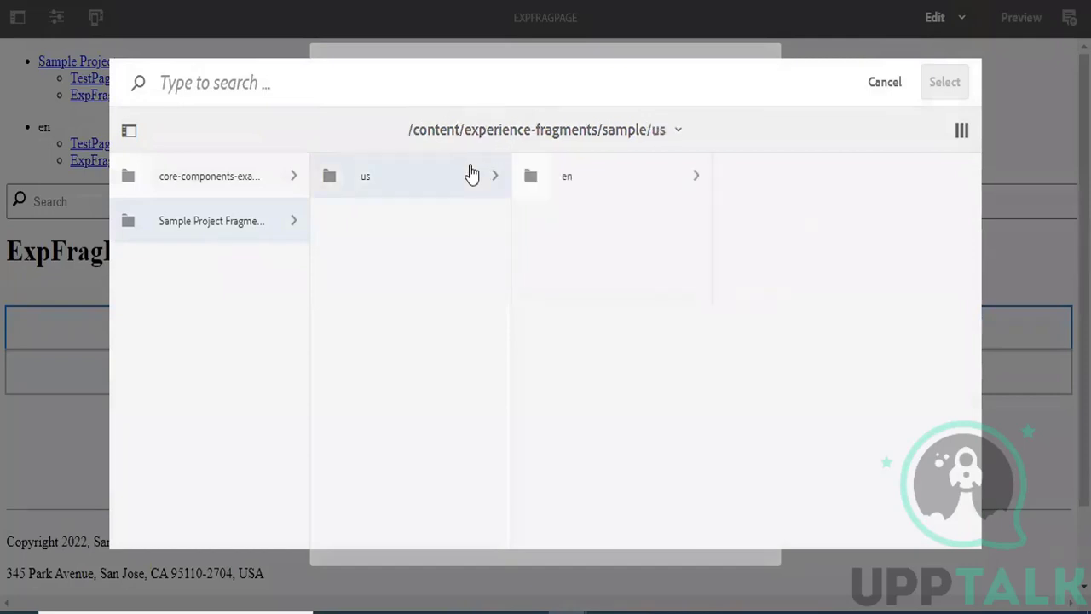
left_click(556, 180)
left_click(804, 179)
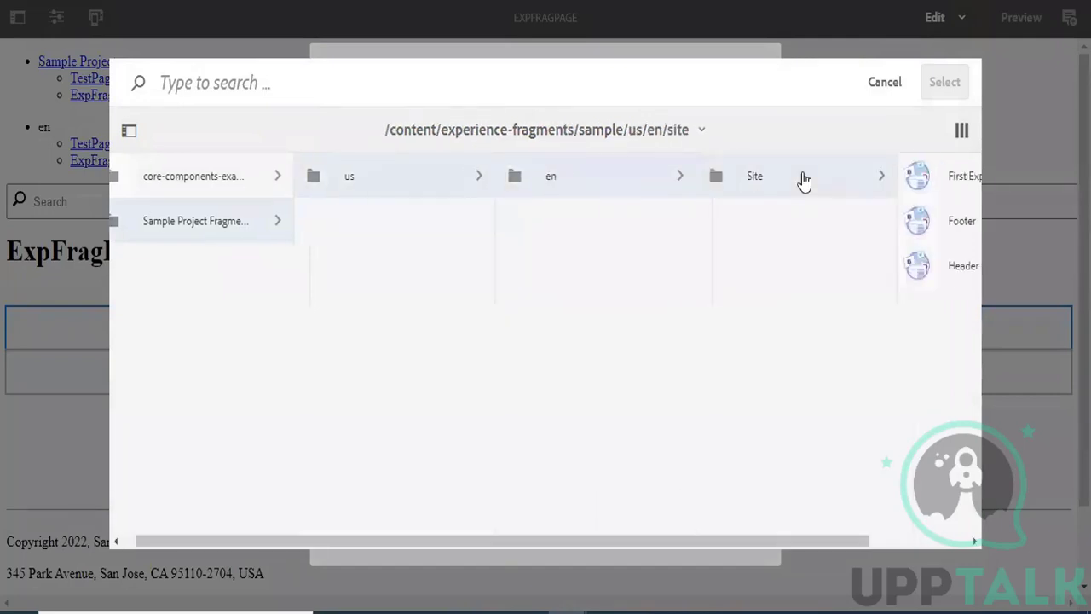
left_click(871, 174)
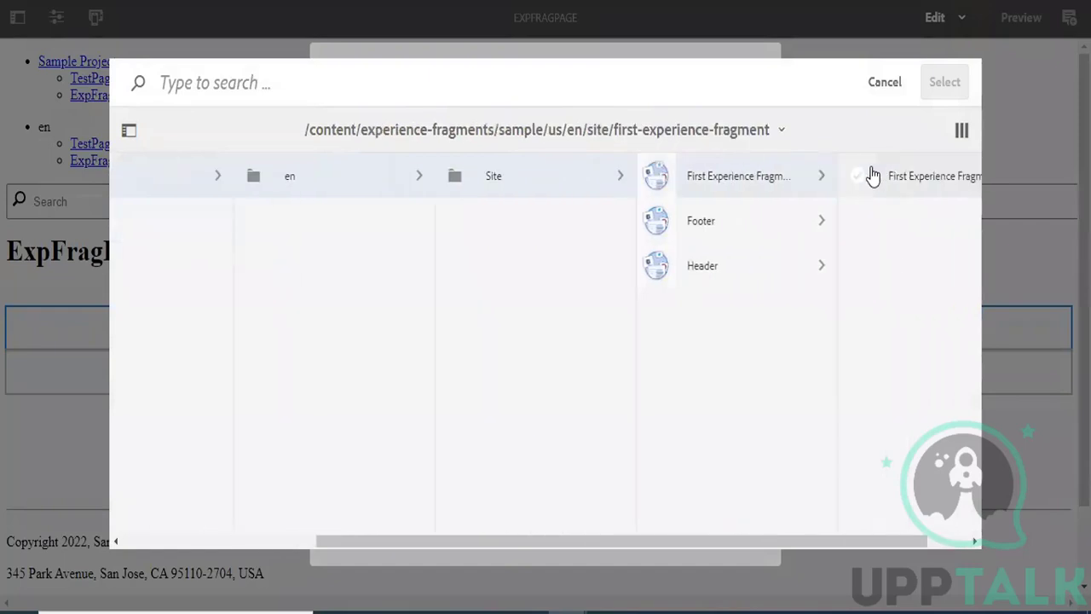
left_click(804, 182)
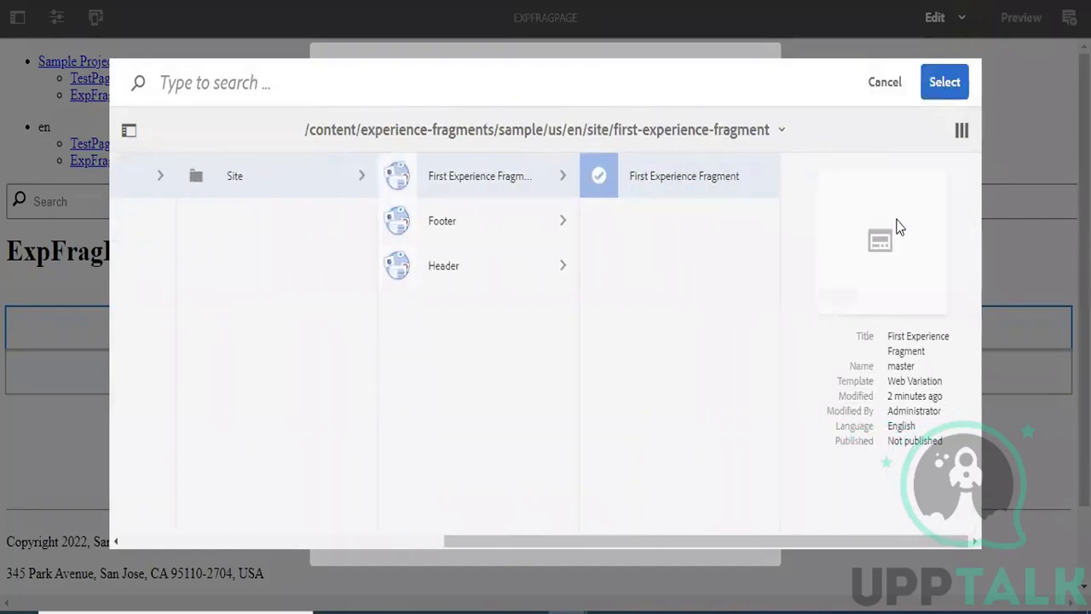
left_click(942, 84)
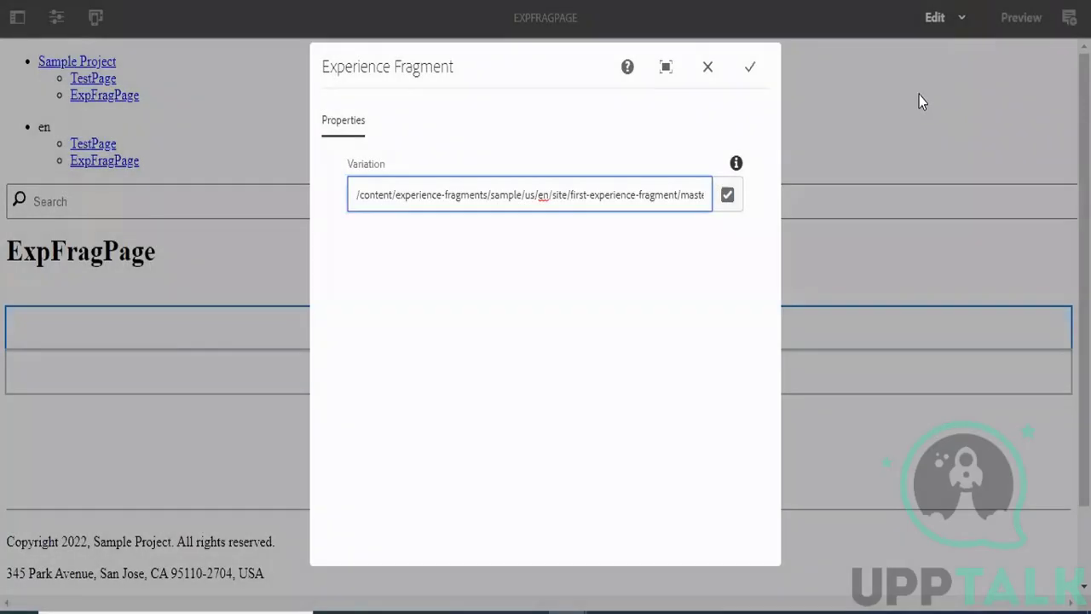
left_click(750, 70)
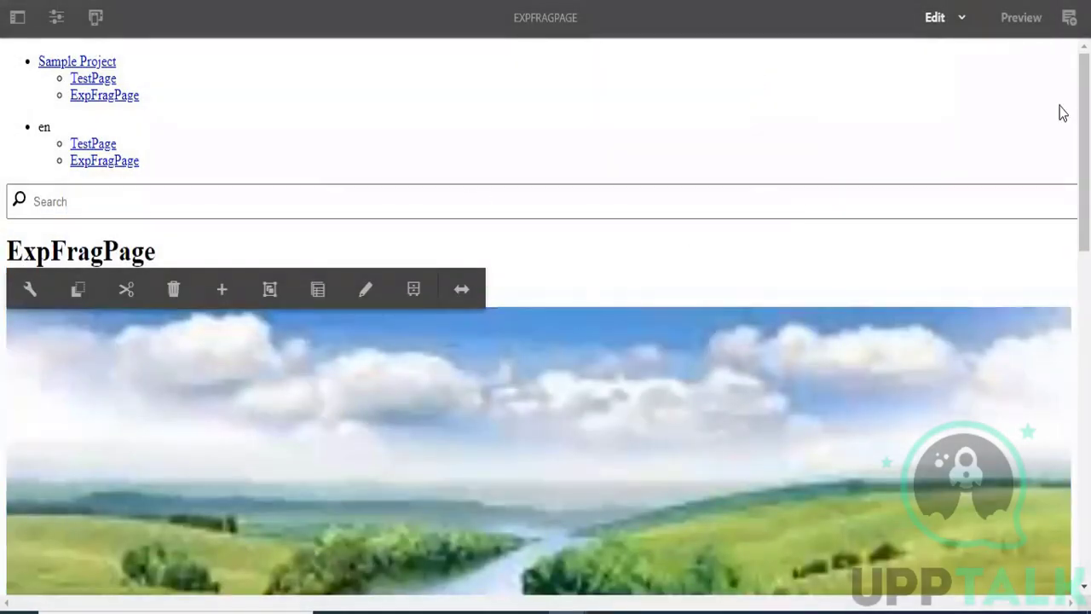
Switch to the First Experience Fragment editor and set the "Image Above" title's Type / Size to H1
left_click_drag(1083, 152, 1084, 383)
scroll(1047, 219, "up", 8)
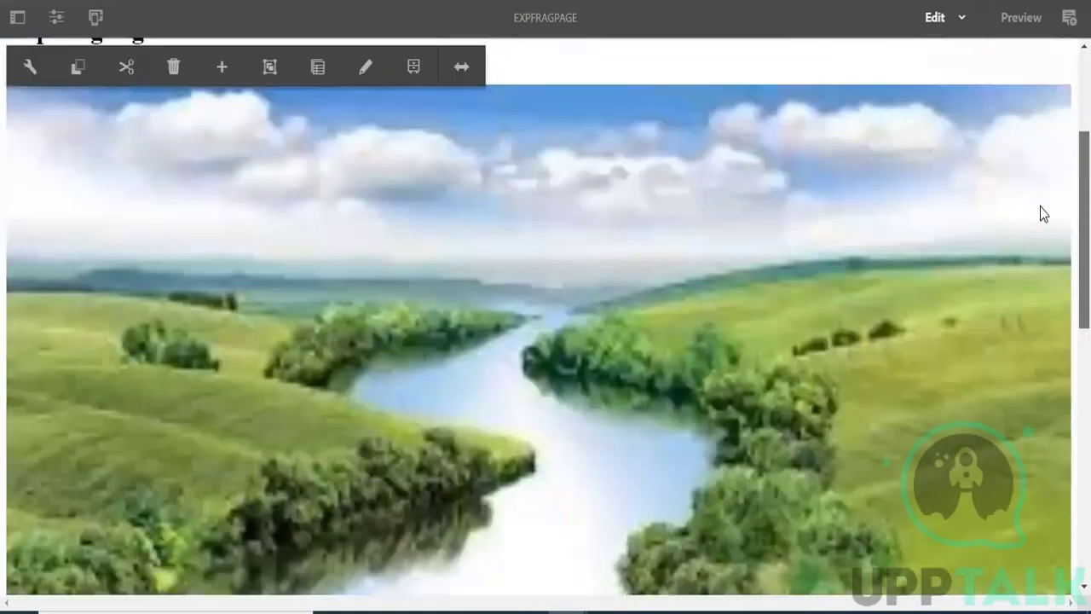
scroll(1057, 267, "down", 4)
scroll(1060, 272, "down", 5)
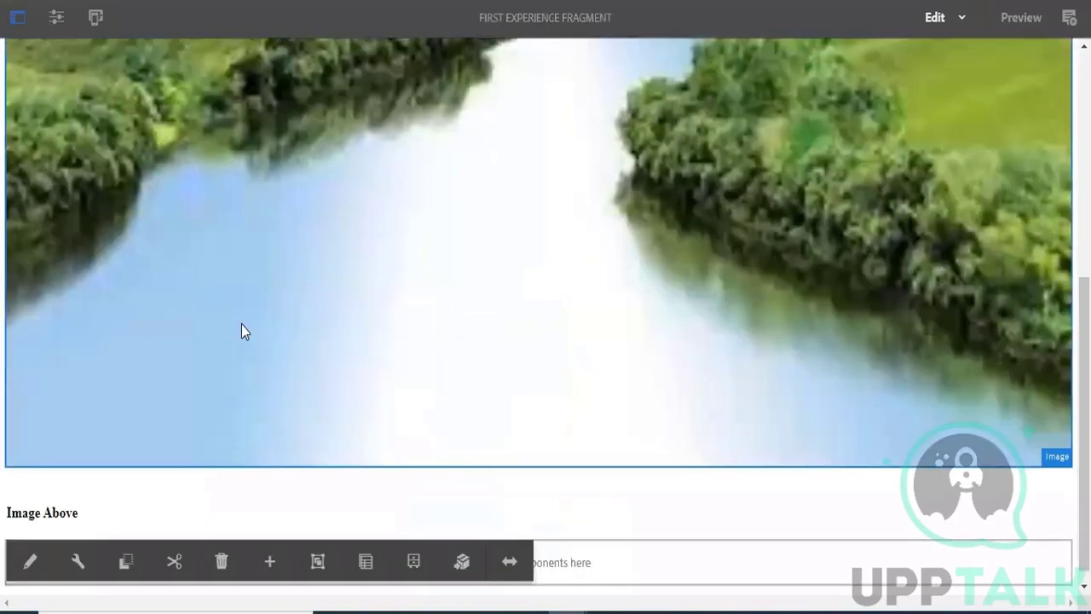
left_click(97, 503)
left_click(536, 93)
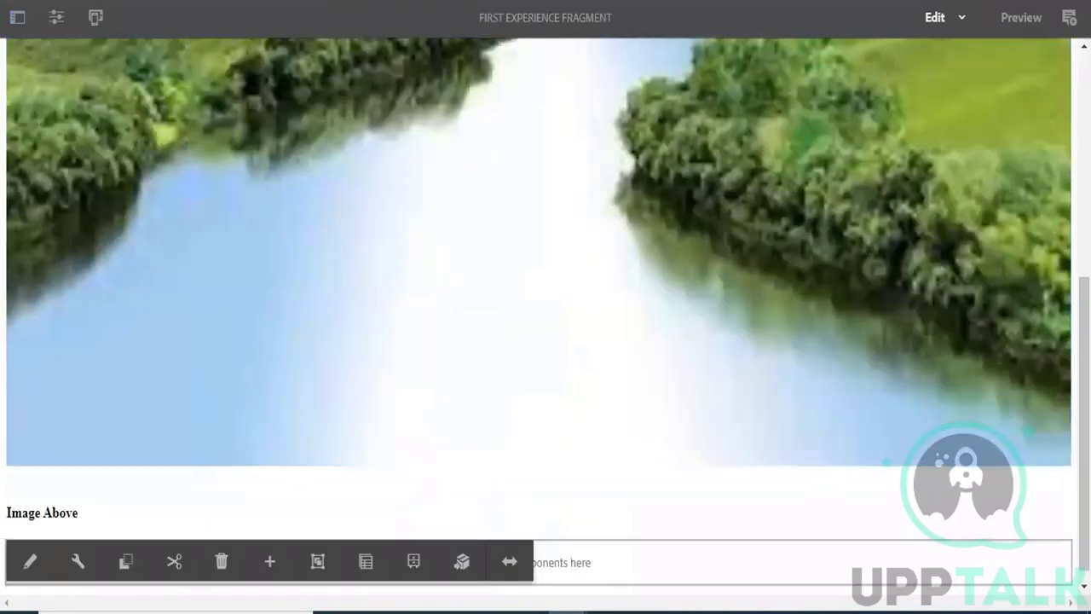
double_click(93, 519)
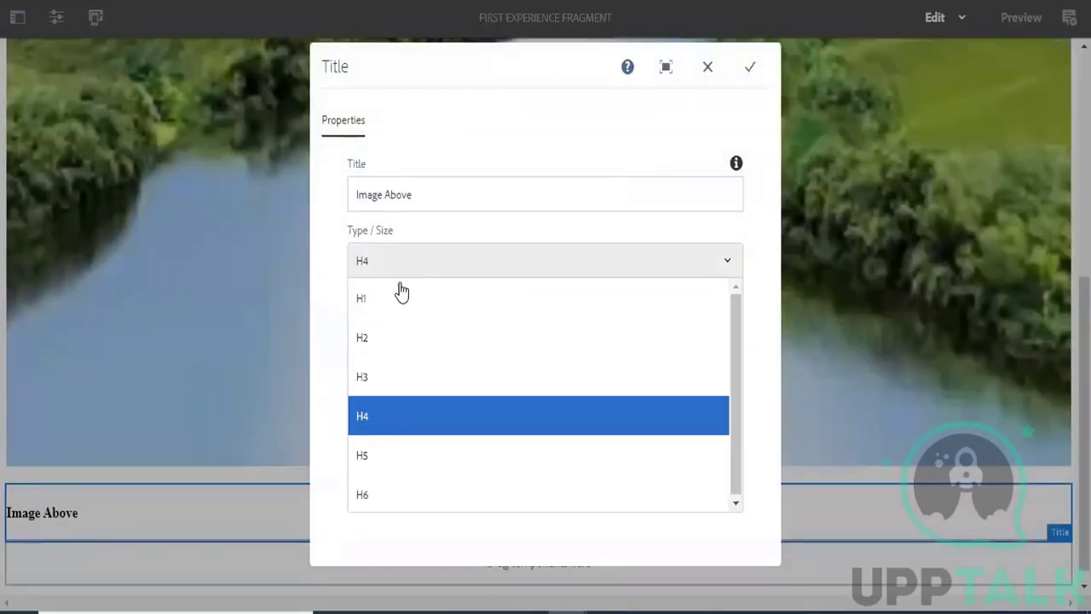
left_click(382, 337)
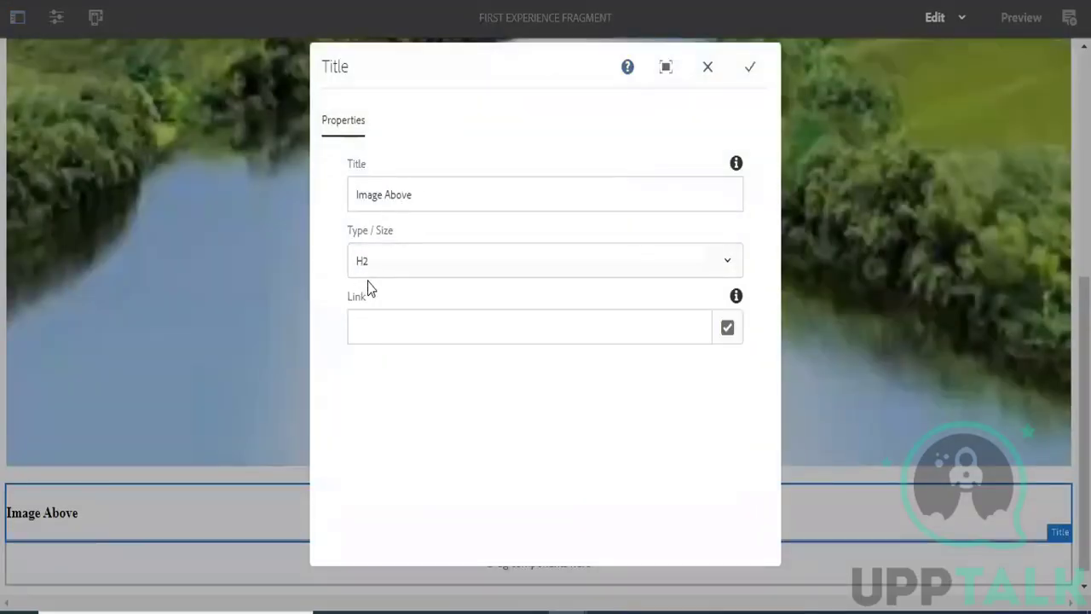
left_click(370, 274)
left_click(367, 298)
Change the title text to "Image Above is River", save it, and check the title on ExpFragPage
left_click(357, 194)
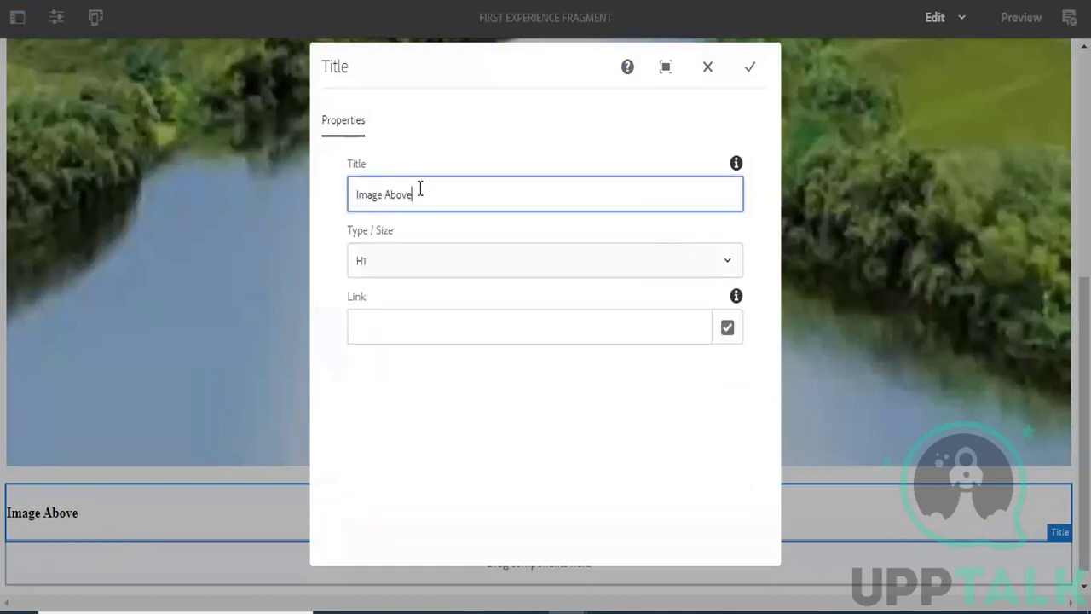
type("is Mo")
key("BackSpace")
key("BackSpace")
type("River")
left_click(749, 67)
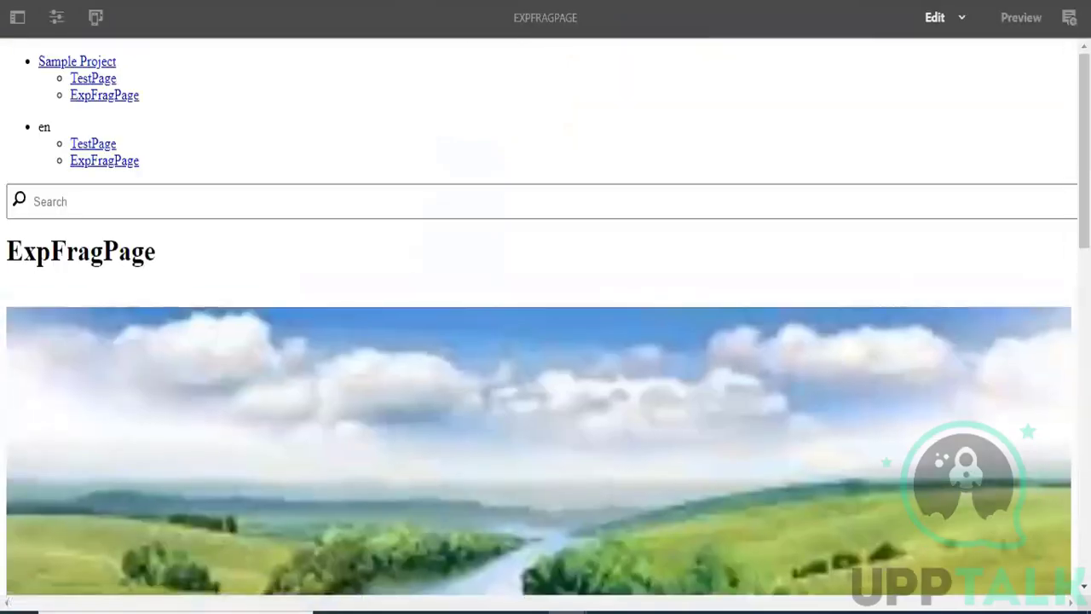
scroll(545, 315, "down", 10)
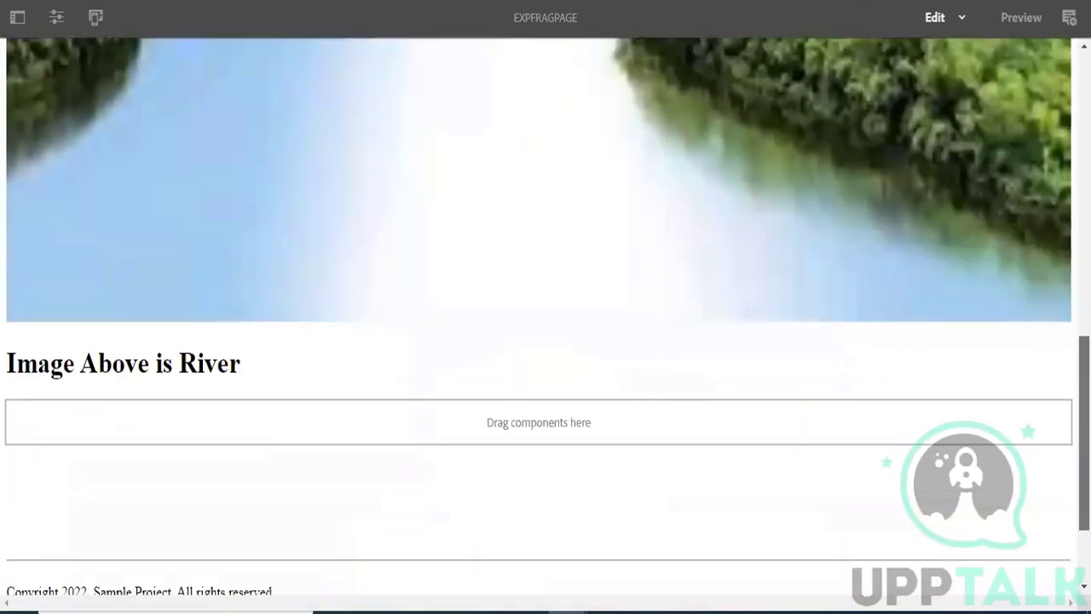
left_click(343, 371)
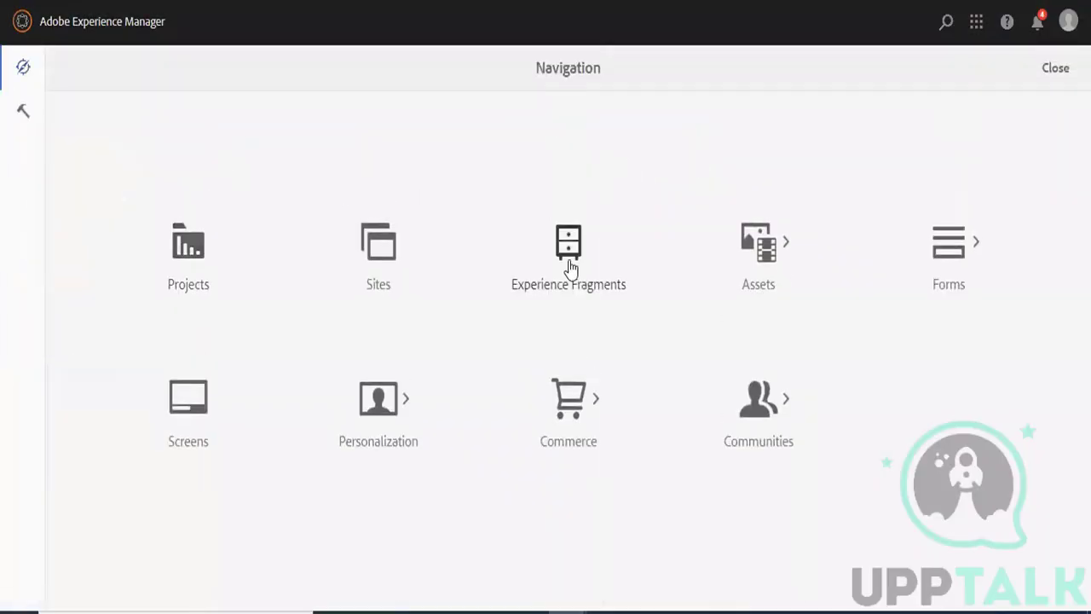
Open the Experience Fragments console and select First Experience Fragment's variation under Sample Project Fragments > us > en > Site
left_click(569, 247)
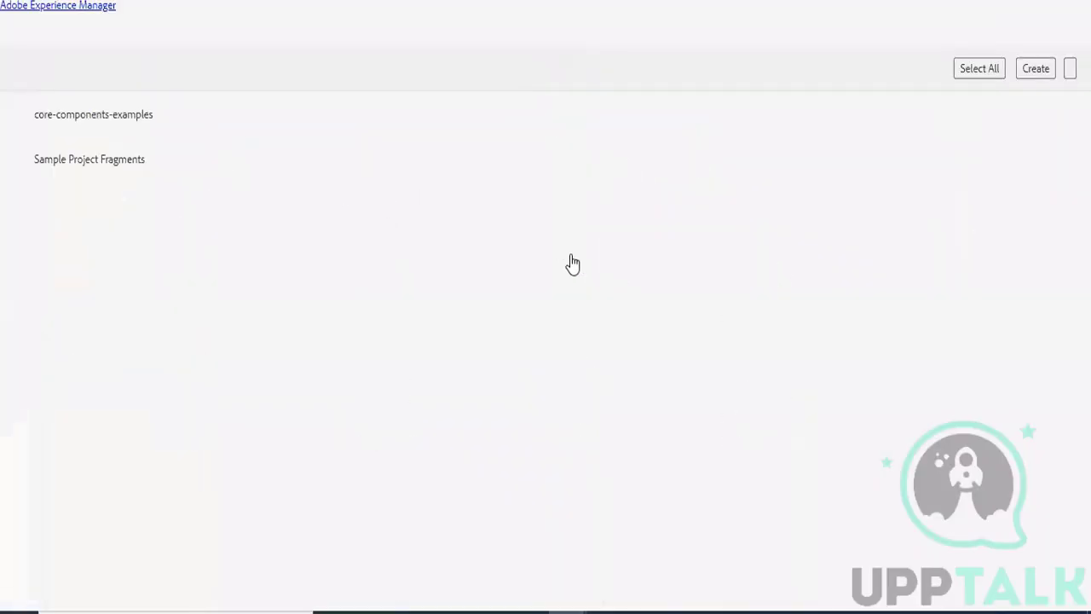
left_click(163, 162)
left_click(335, 103)
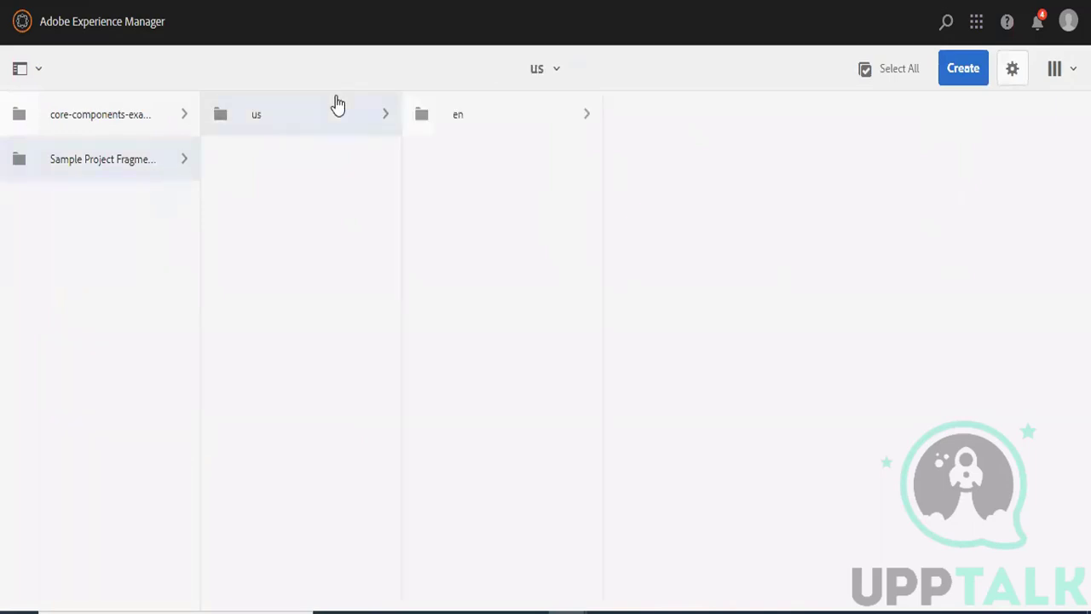
left_click(523, 114)
left_click(678, 132)
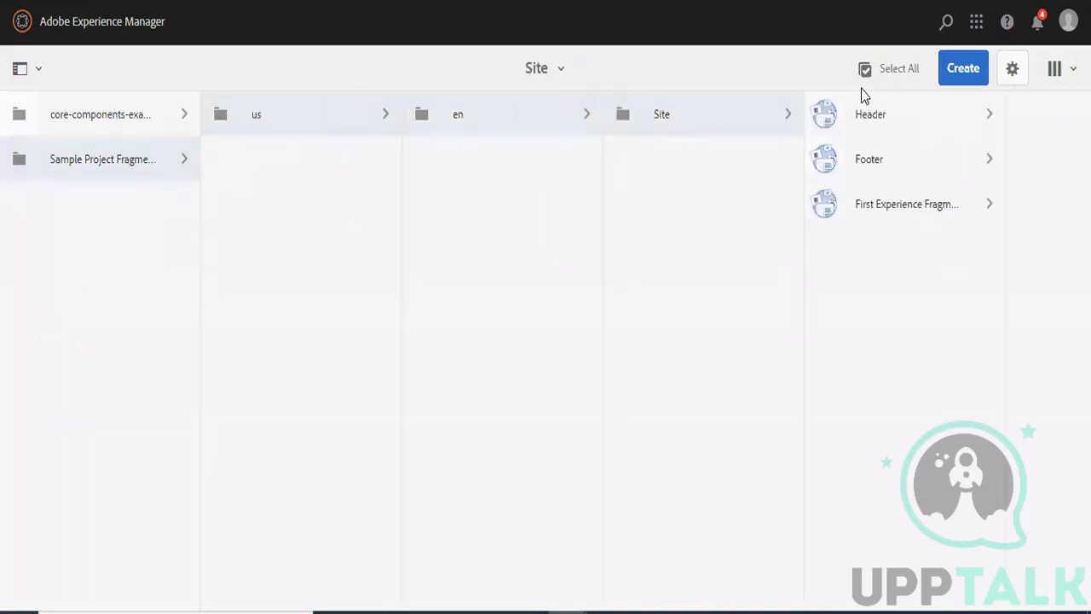
left_click(903, 209)
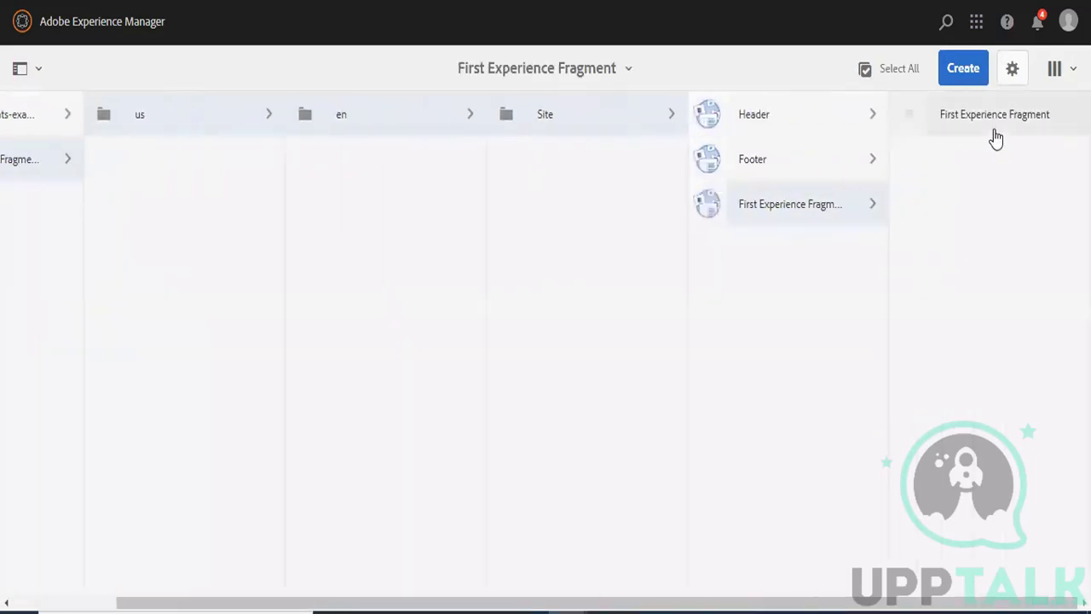
left_click(910, 127)
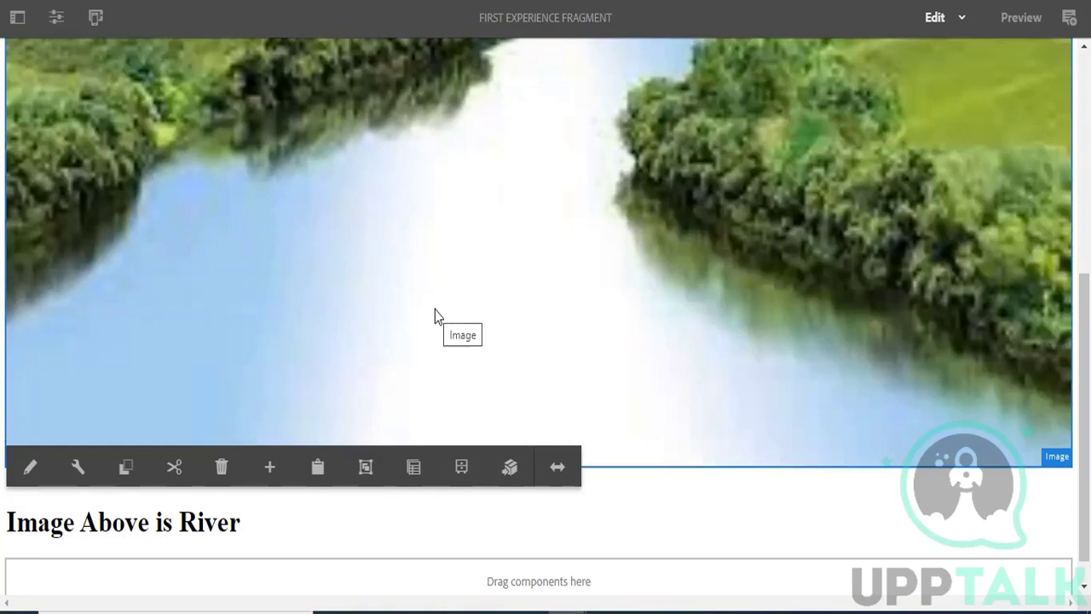
Examine the fragment's title component in the editor, and the details of First Experience Fragment and its variation in the console
left_click(294, 553)
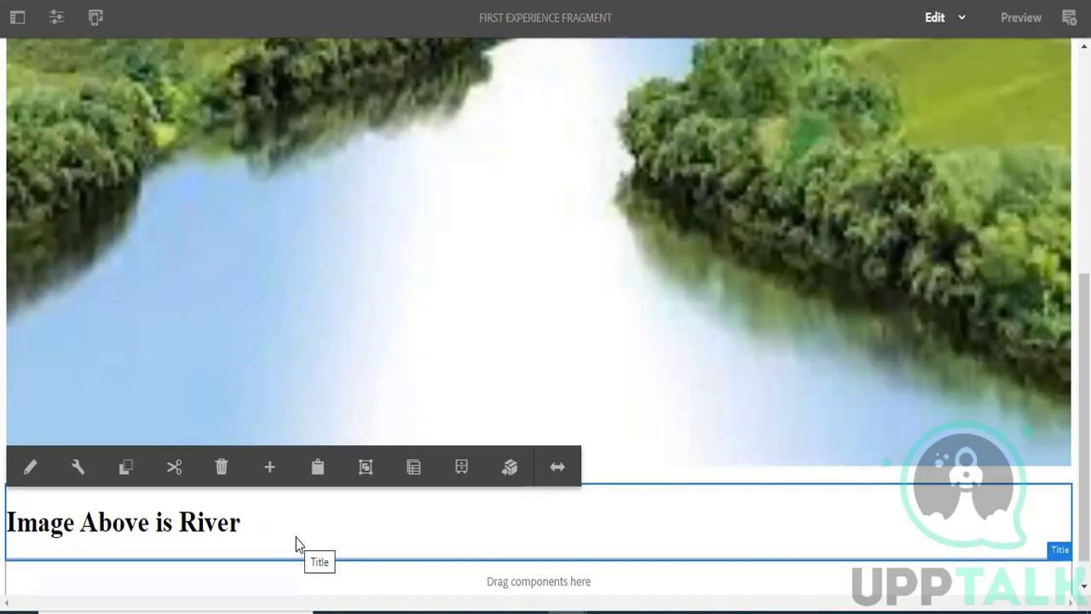
left_click(59, 273)
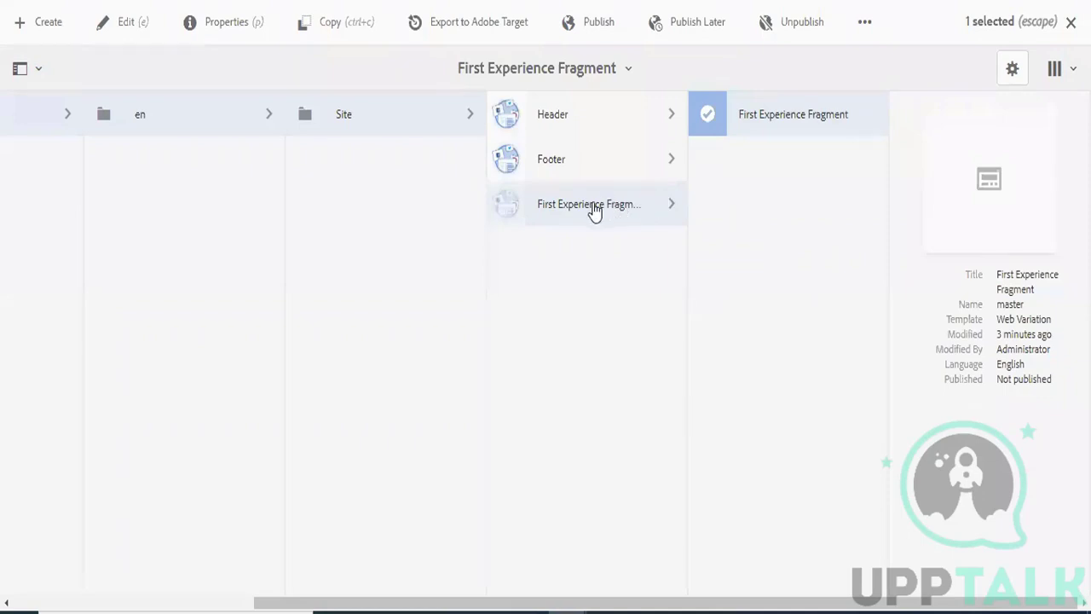
left_click(507, 207)
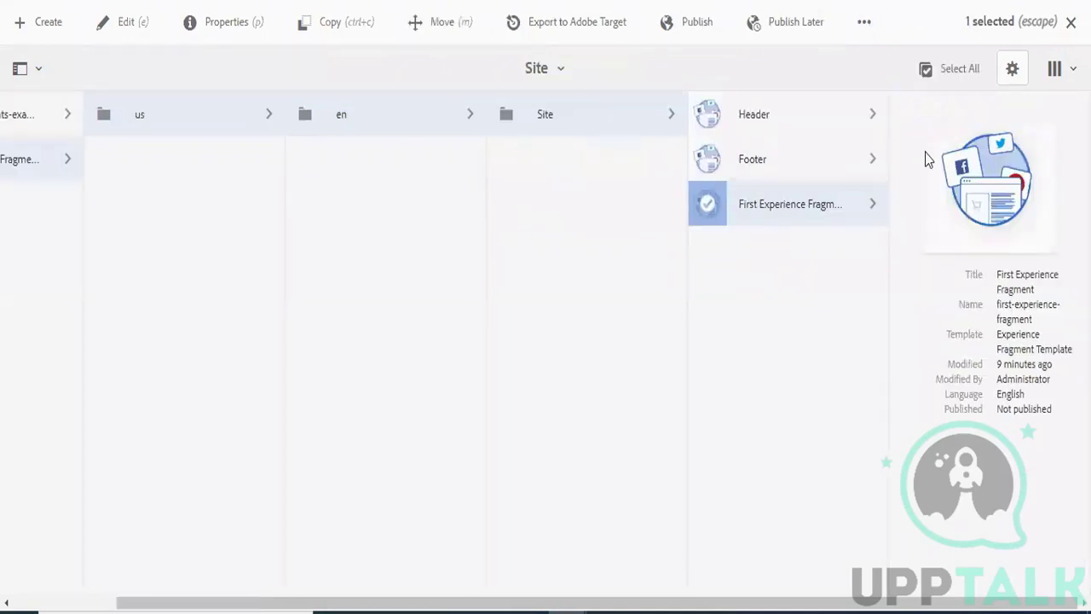
left_click(867, 202)
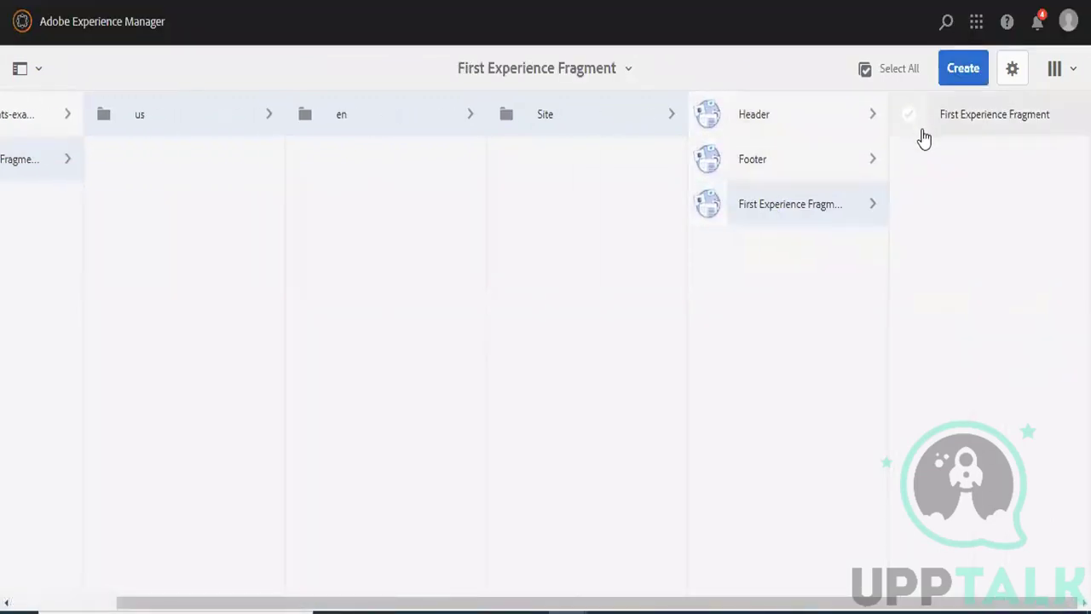
left_click(910, 119)
left_click(706, 132)
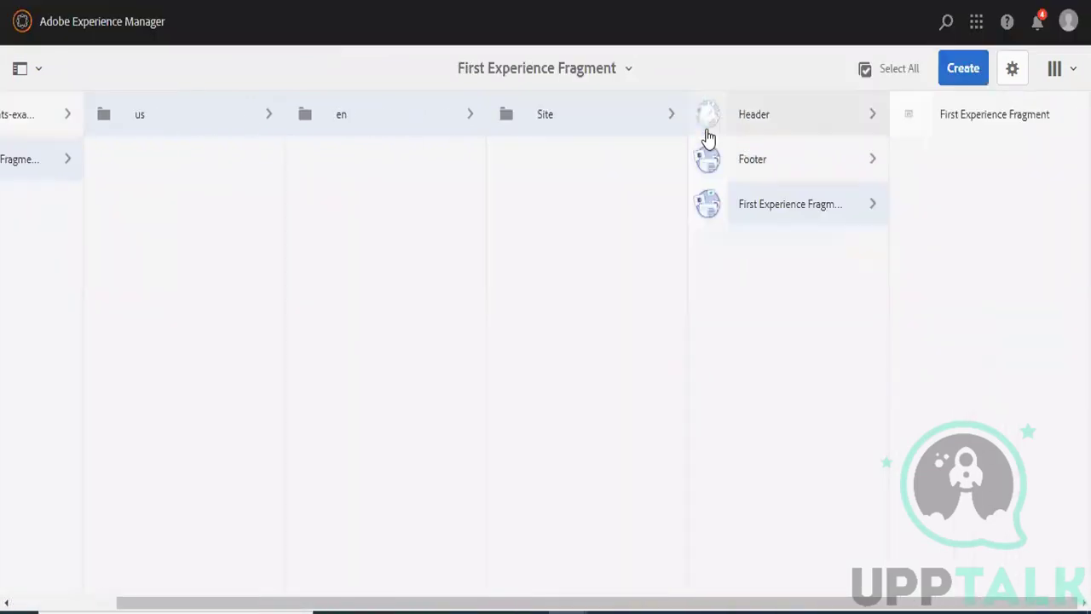
left_click(963, 130)
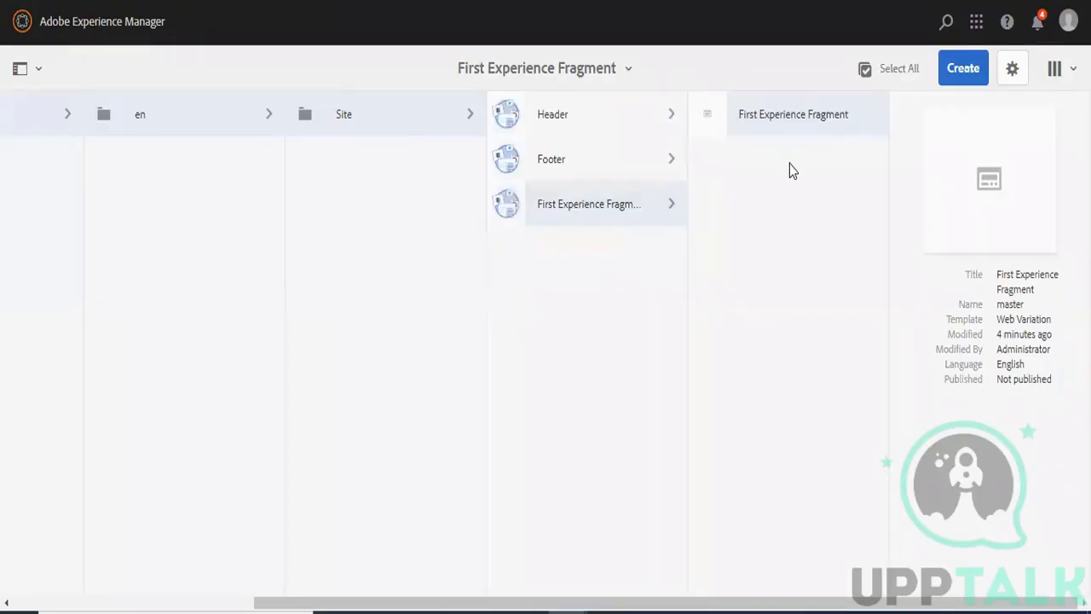
Start creating a variation as live-copy, with First Experience Fragment's master variation as source, and proceed to the live copy properties
left_click(963, 73)
left_click(757, 276)
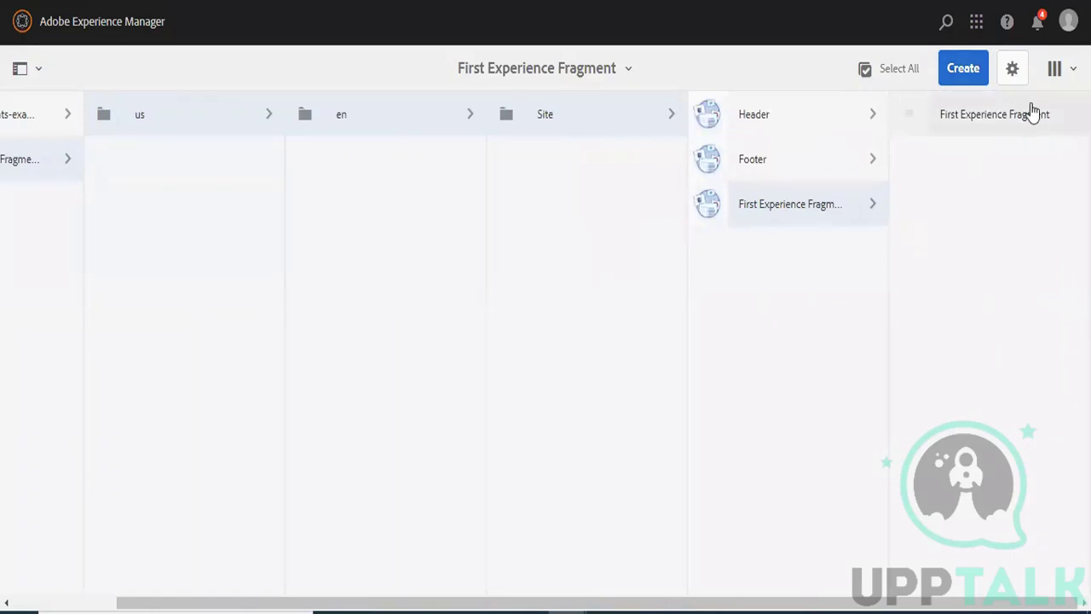
left_click(965, 76)
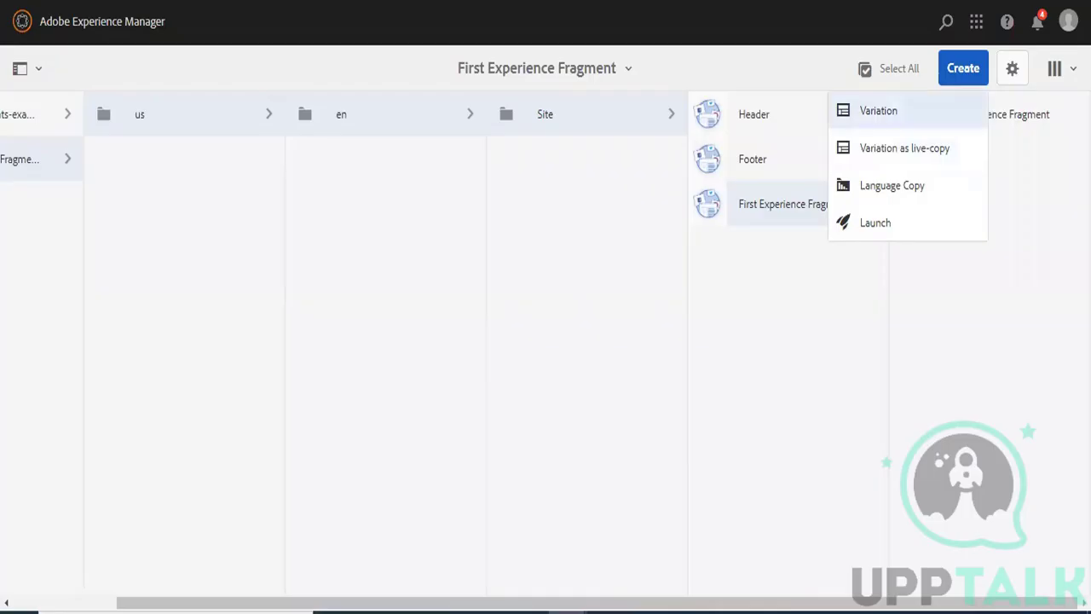
left_click(905, 149)
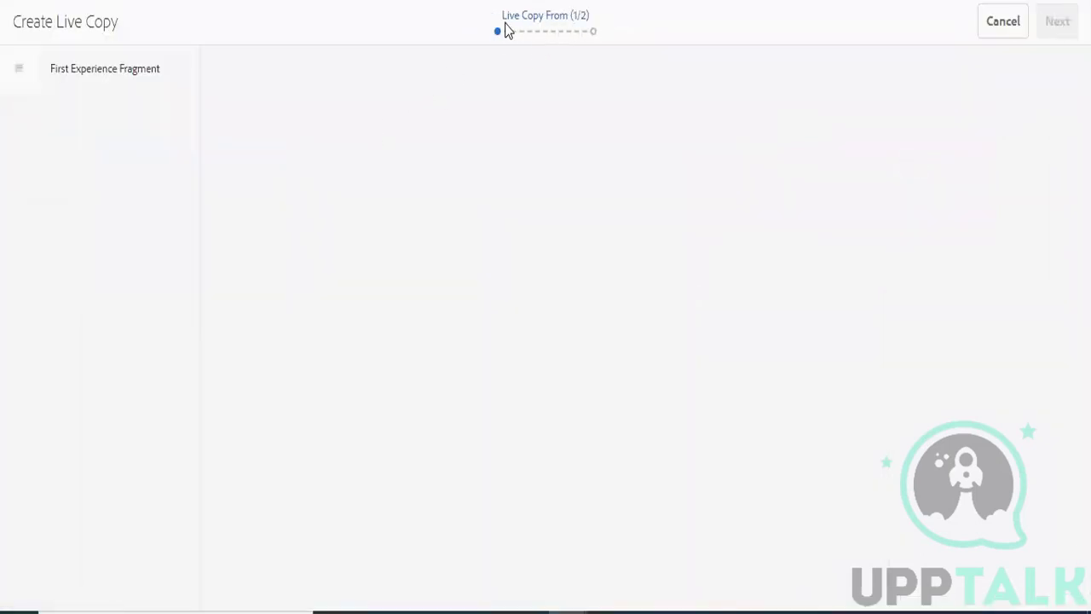
left_click(20, 70)
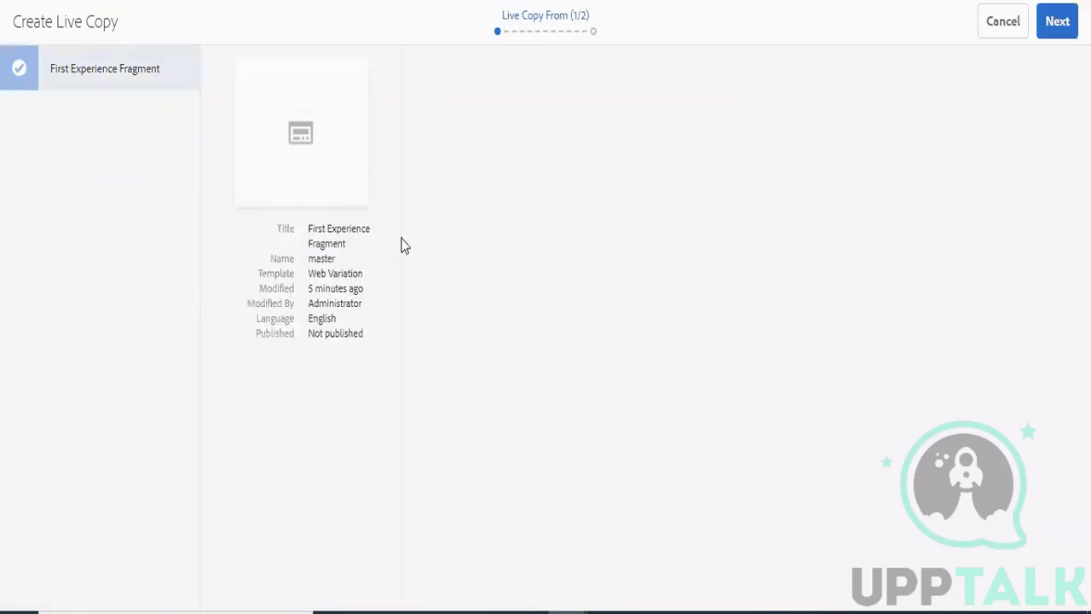
double_click(314, 258)
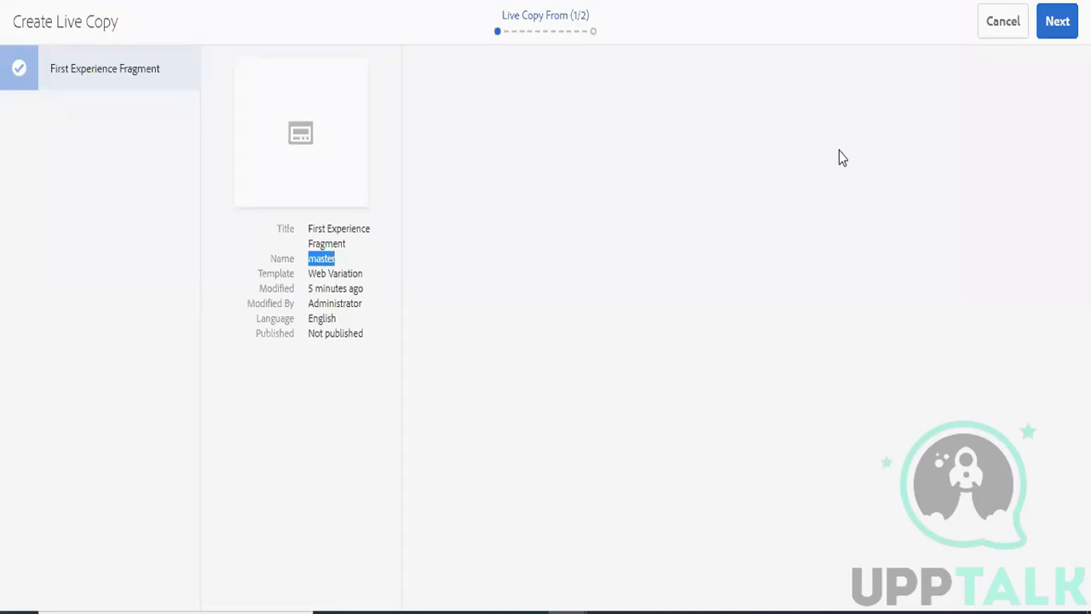
left_click(1060, 23)
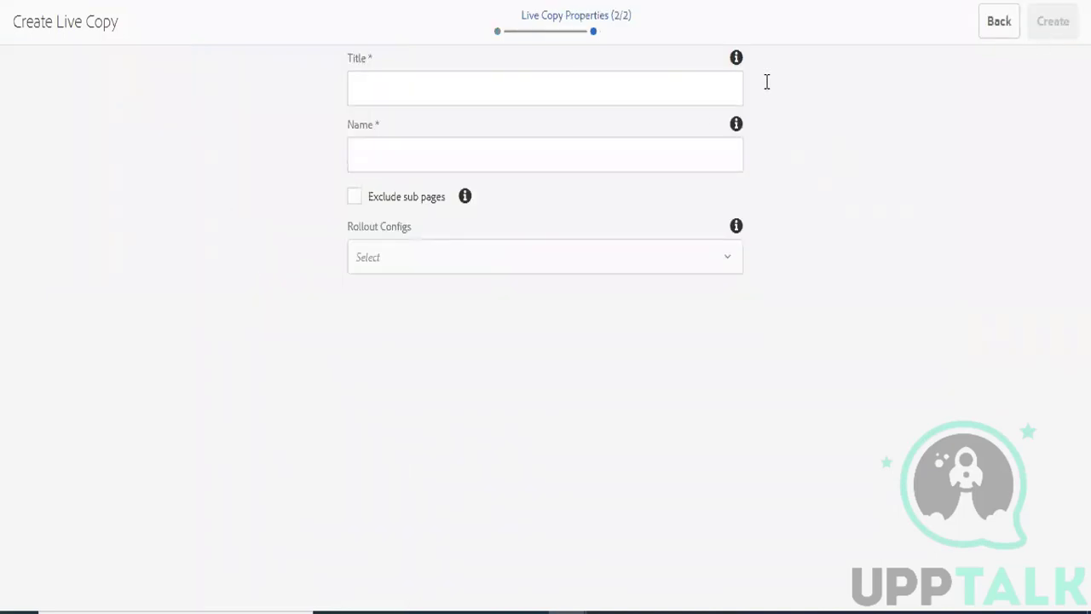
Enter LiveCopy-1 as both the title and the name of the live copy
left_click(517, 90)
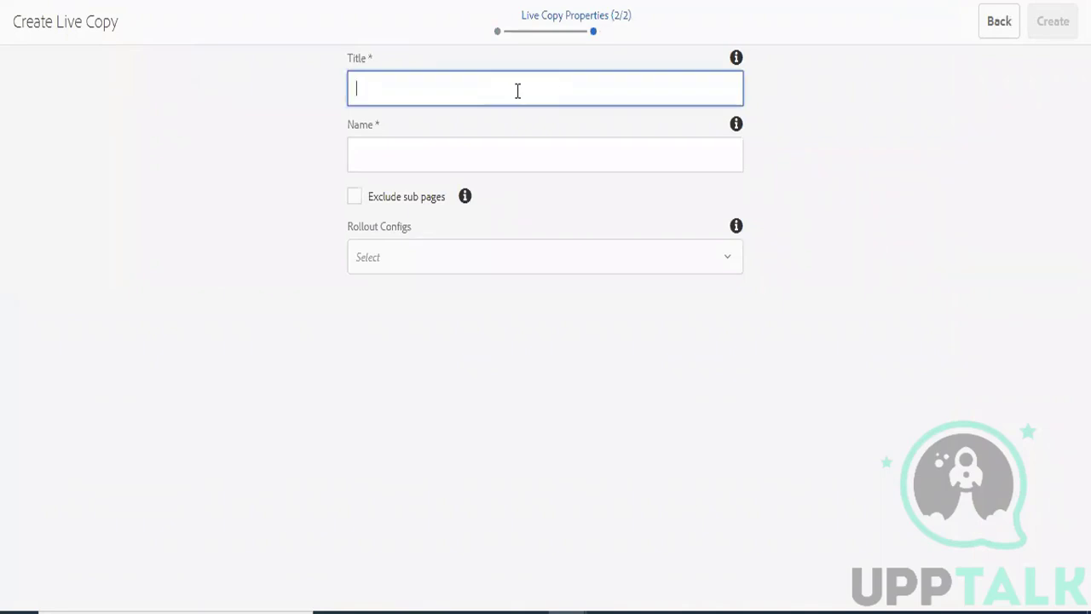
type("LiveCop")
type("y1")
type("-")
key("BackSpace")
type("_")
key("BackSpace")
left_click(431, 139)
left_click(412, 94)
type("-")
key("ctrl+a")
key("ctrl+c")
left_click(406, 151)
key("ctrl+v")
left_click(641, 355)
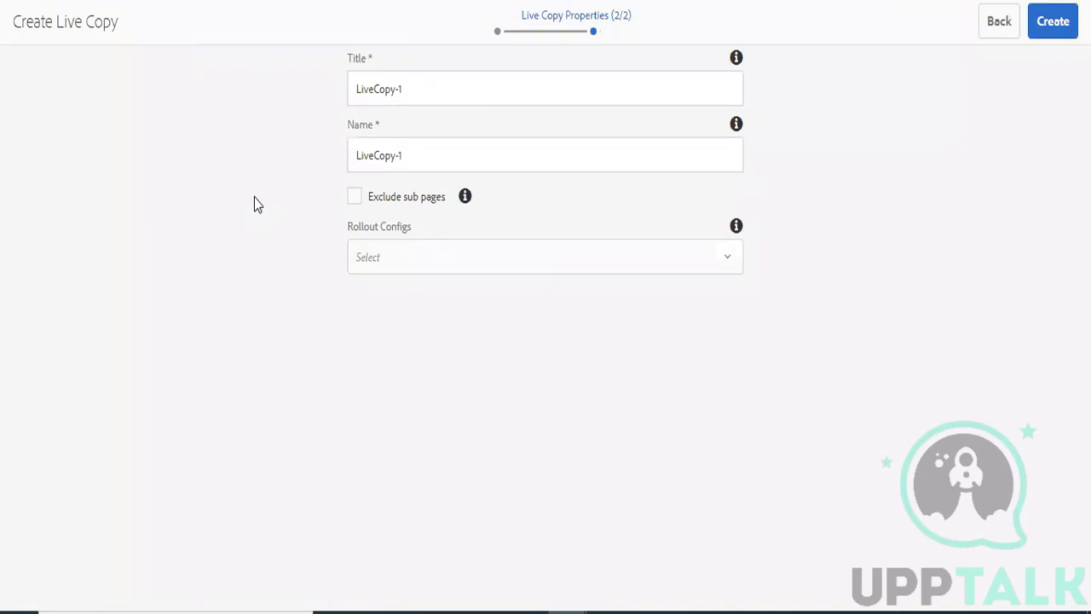
Add Push on modify as the rollout config, and create and open the live copy
left_click(449, 257)
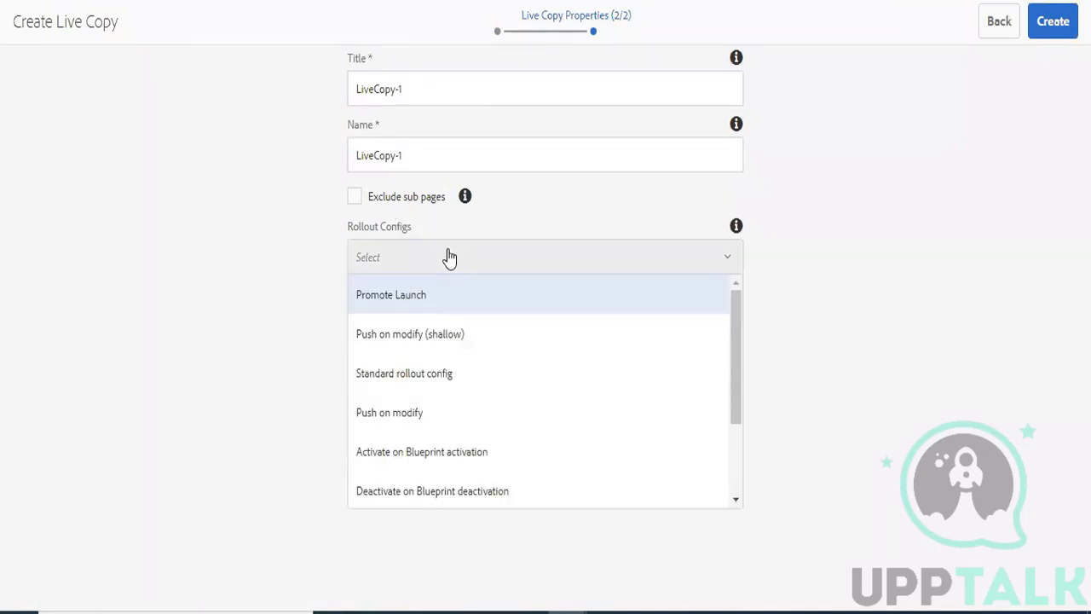
left_click(275, 255)
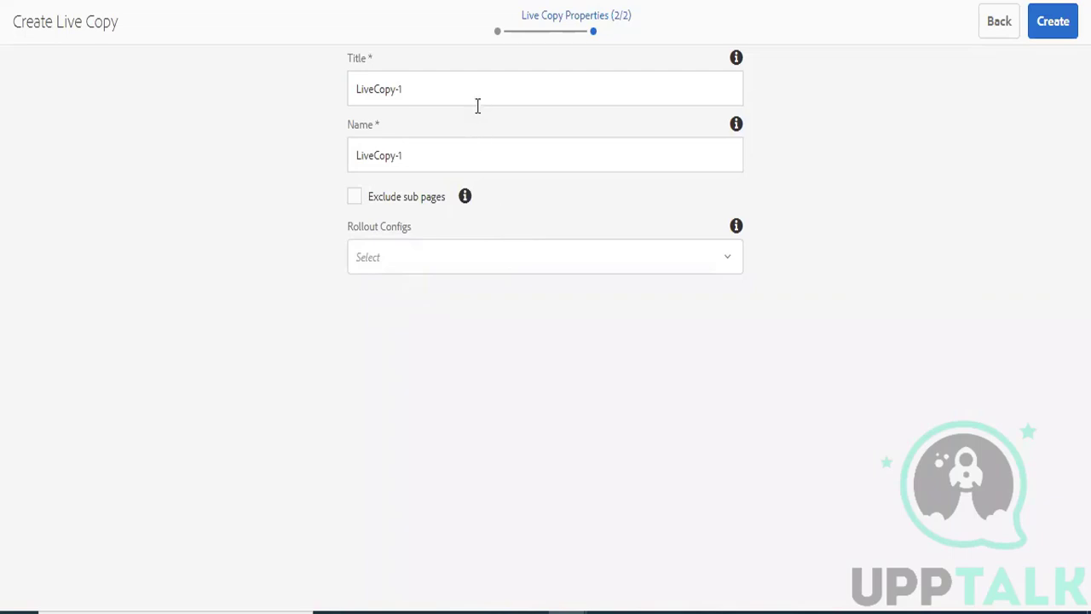
left_click_drag(438, 86, 271, 75)
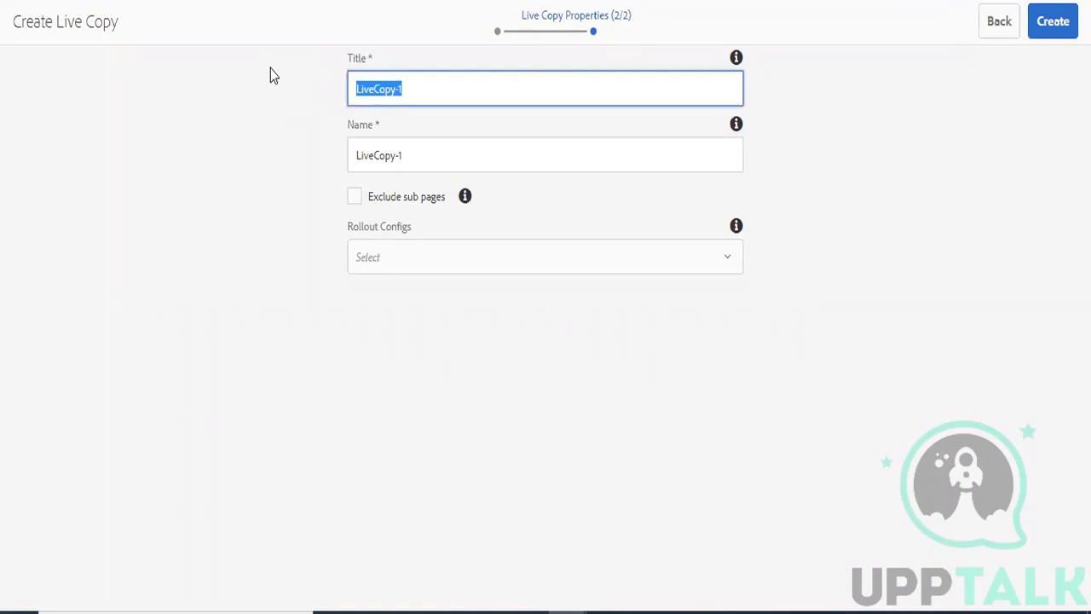
left_click(409, 231)
left_click_drag(380, 227, 347, 232)
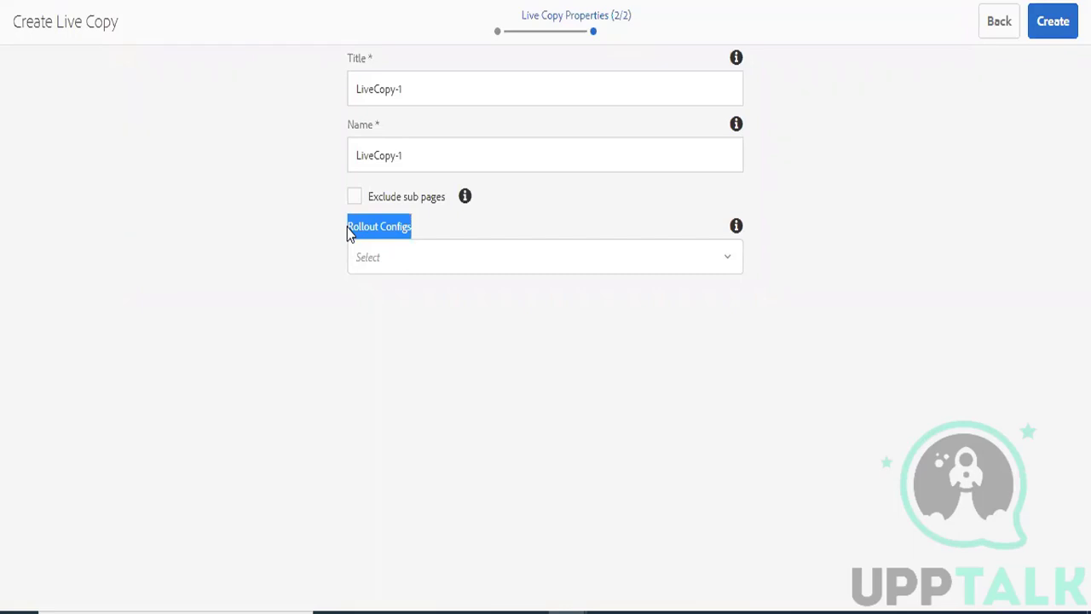
left_click(400, 267)
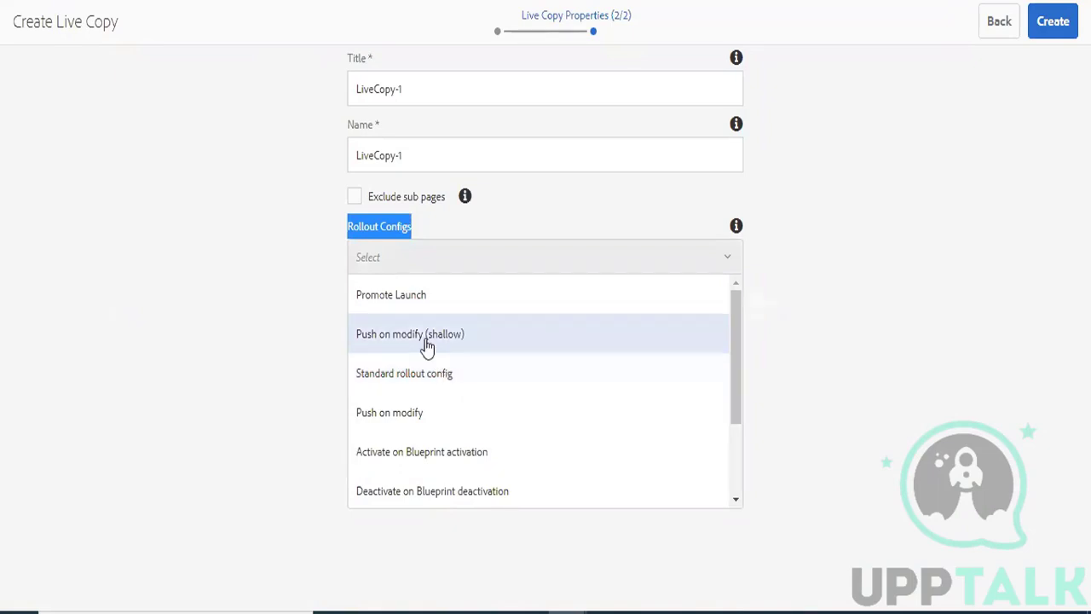
left_click(422, 412)
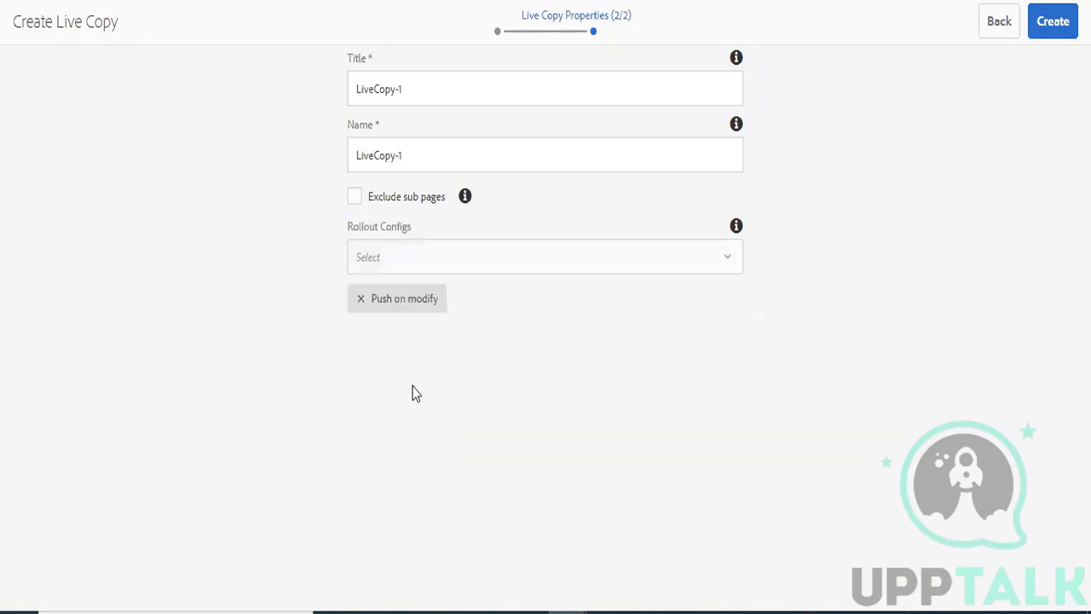
left_click(436, 264)
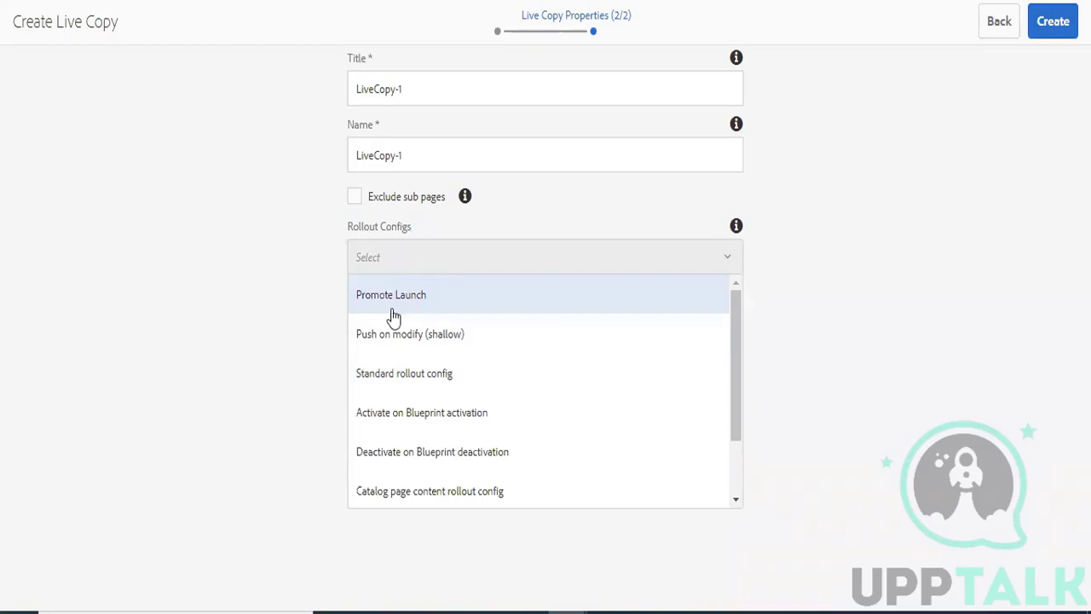
left_click(313, 443)
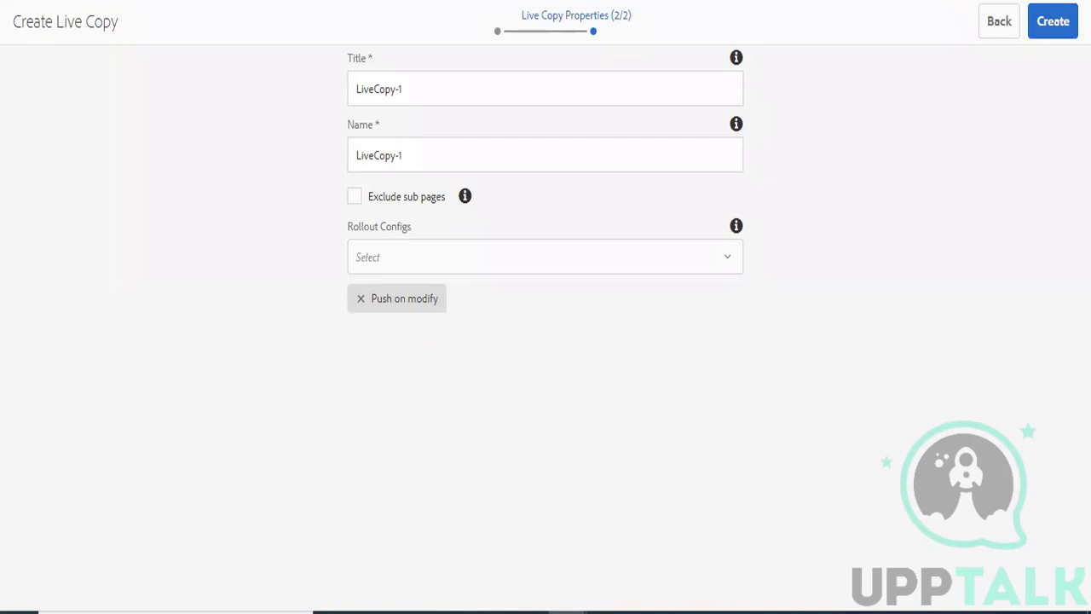
left_click(1054, 22)
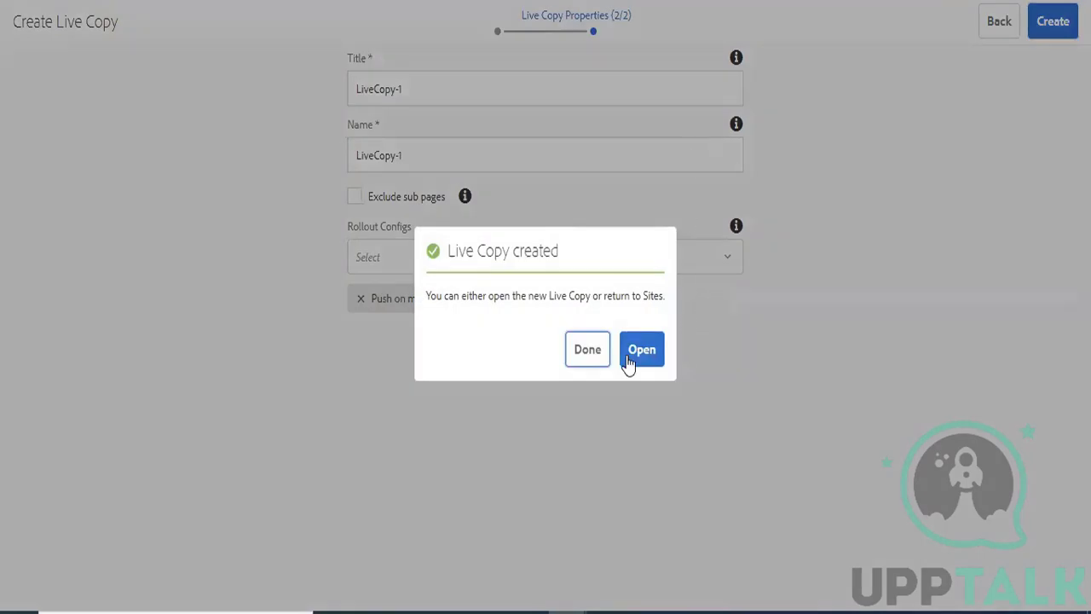
left_click(639, 351)
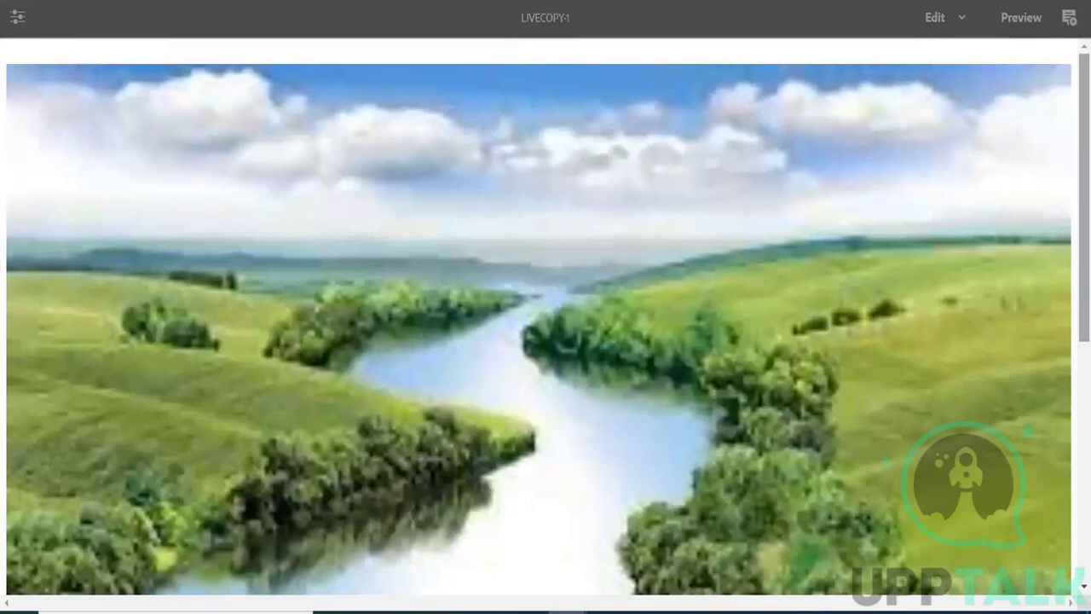
Examine the image and title inherited by LiveCopy-1, and the inheritance option of its title component
scroll(545, 323, "down", 10)
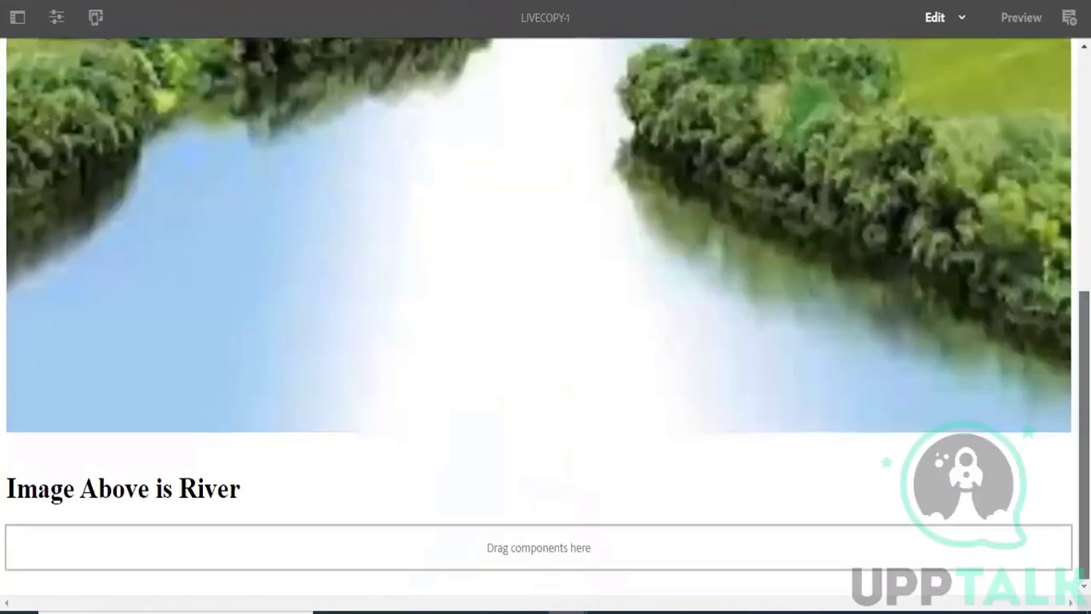
scroll(1053, 120, "up", 10)
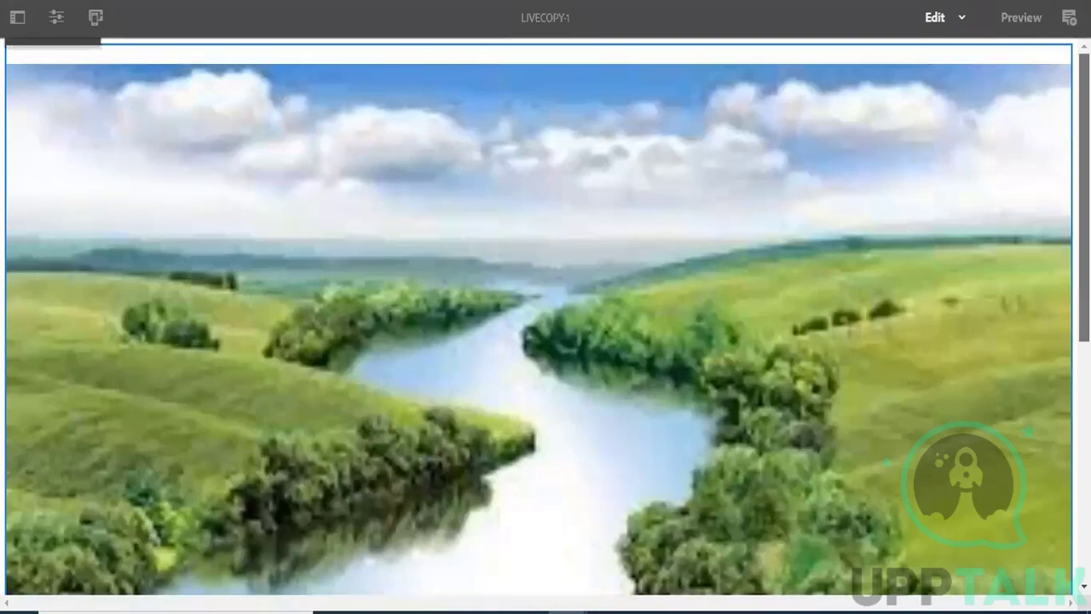
scroll(429, 414, "down", 5)
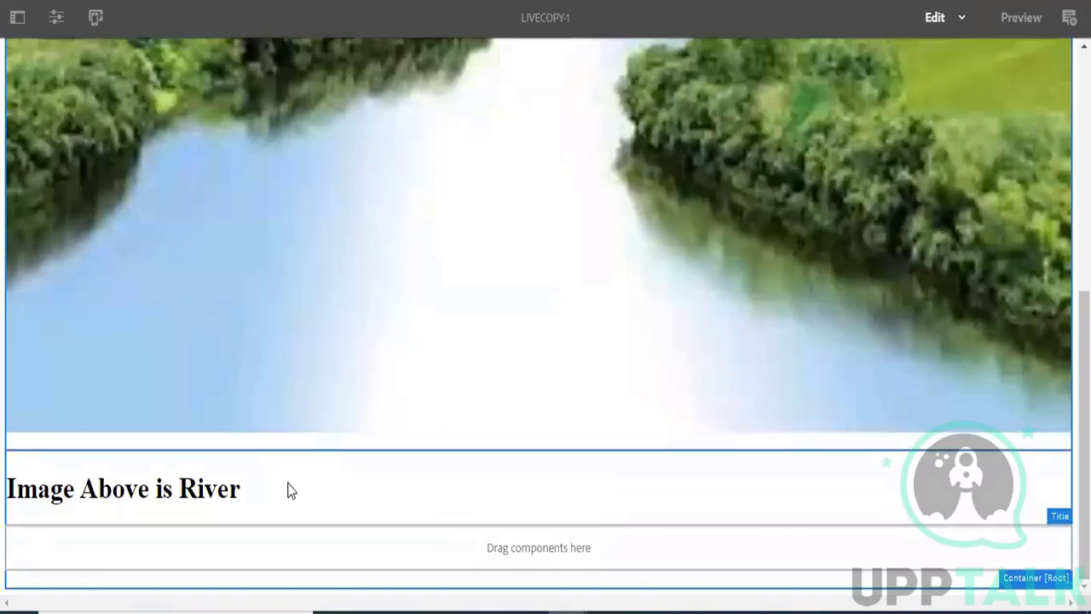
left_click(287, 490)
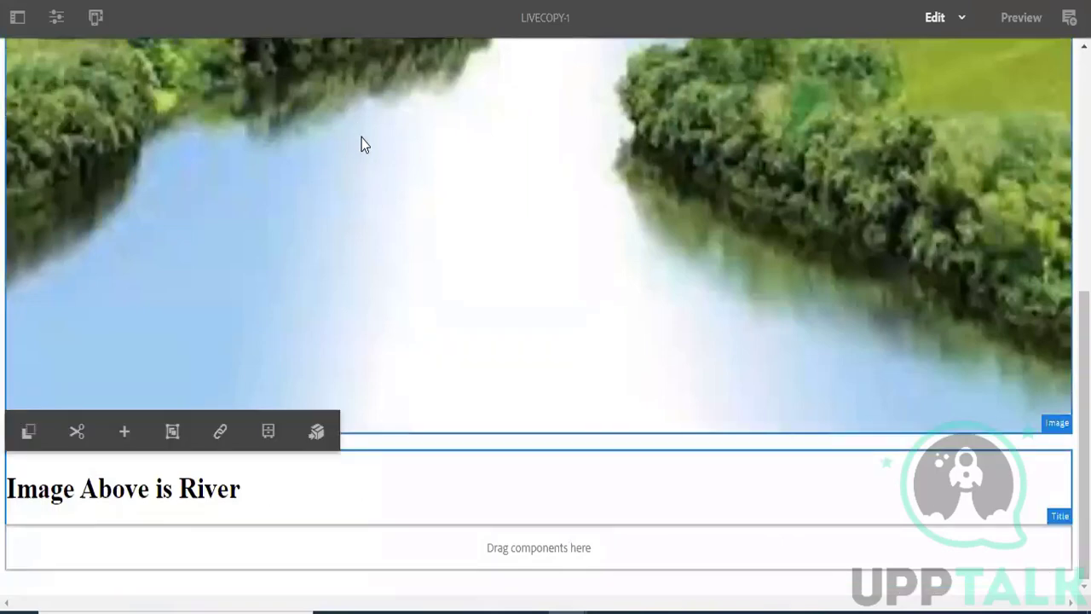
left_click(220, 432)
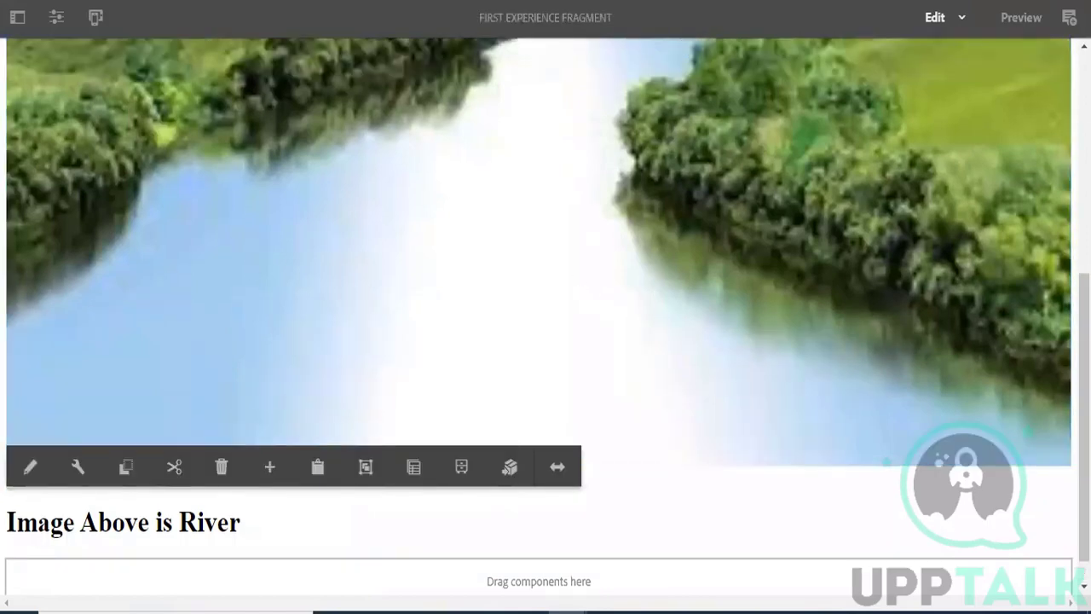
In First Experience Fragment's master variation, change the title text to "Image Above is River - Master/Blueprint Copy" and save it
left_click(254, 532)
double_click(254, 532)
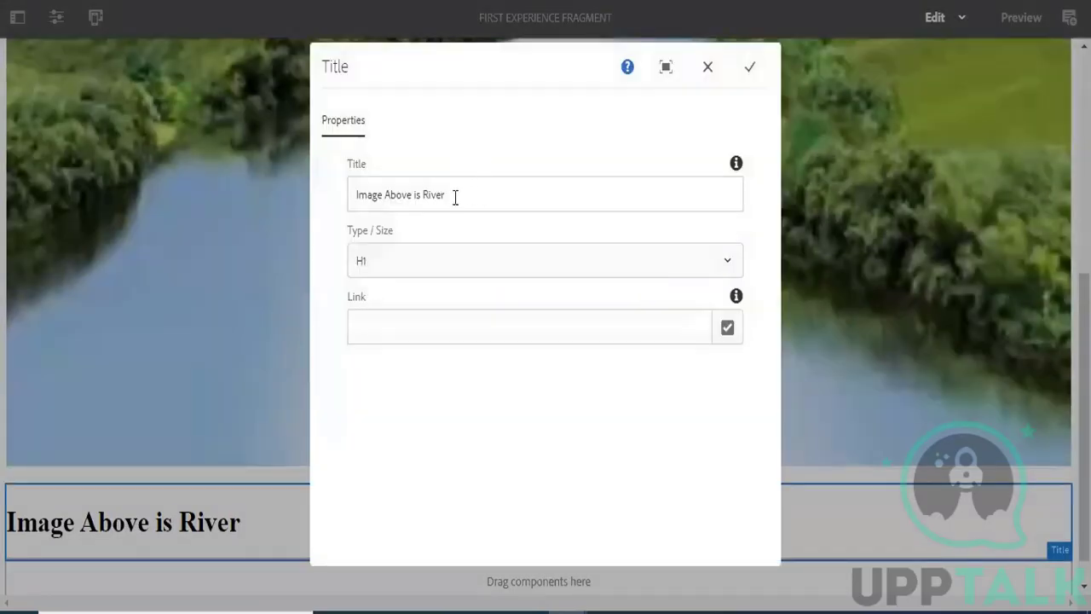
left_click(455, 196)
type("- ")
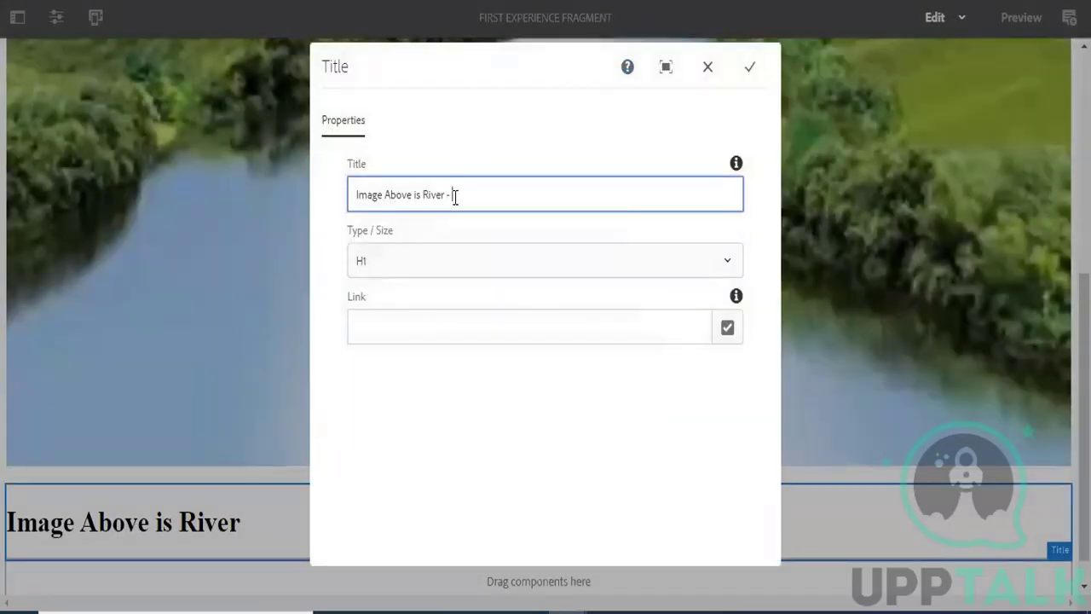
type("Master")
type("/b")
key("BackSpace")
type("Blueprint")
left_click(750, 69)
type("Copy")
left_click(750, 69)
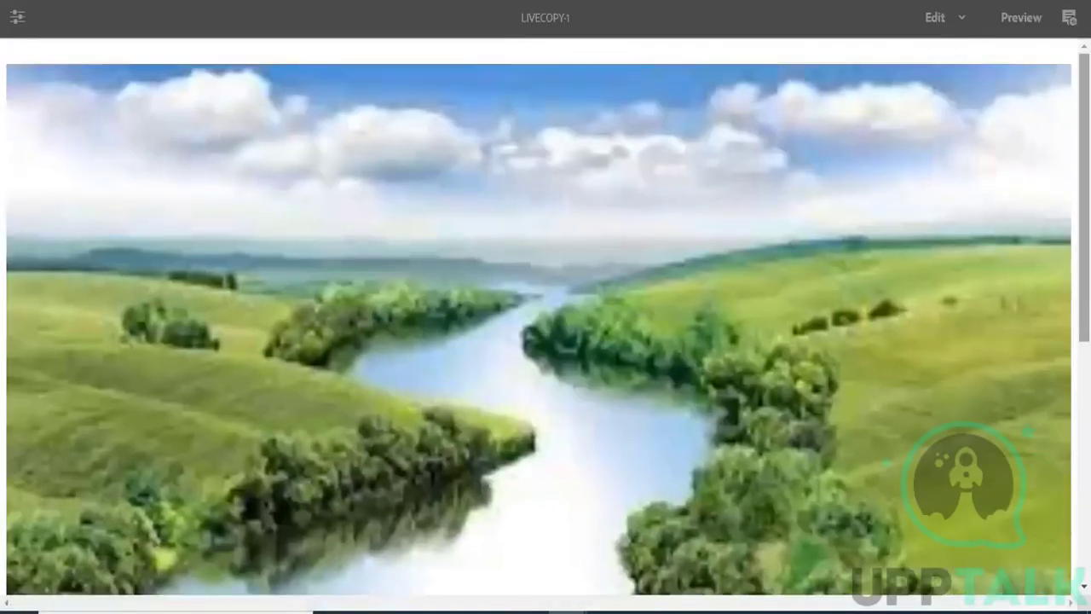
Cancel the inheritance of the title component in LiveCopy-1 and check the component's editing options
scroll(545, 341, "down", 5)
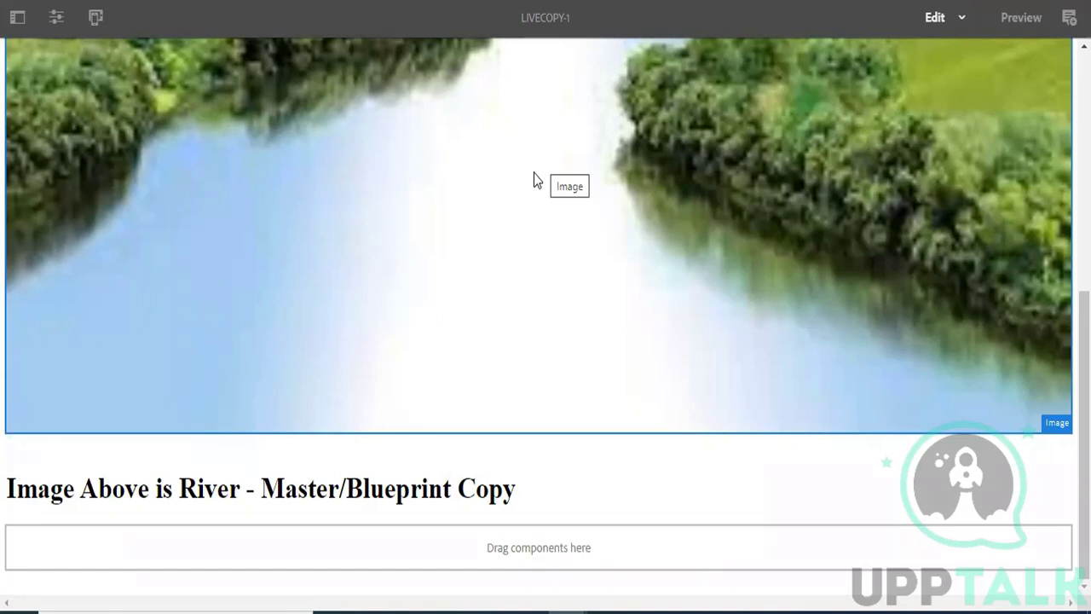
left_click(550, 488)
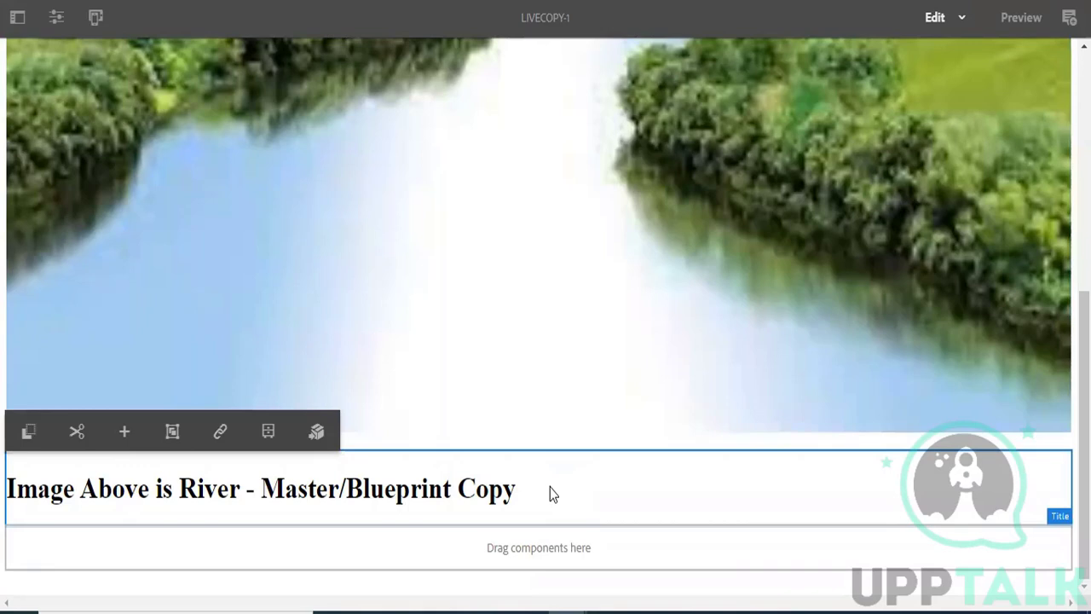
left_click(219, 433)
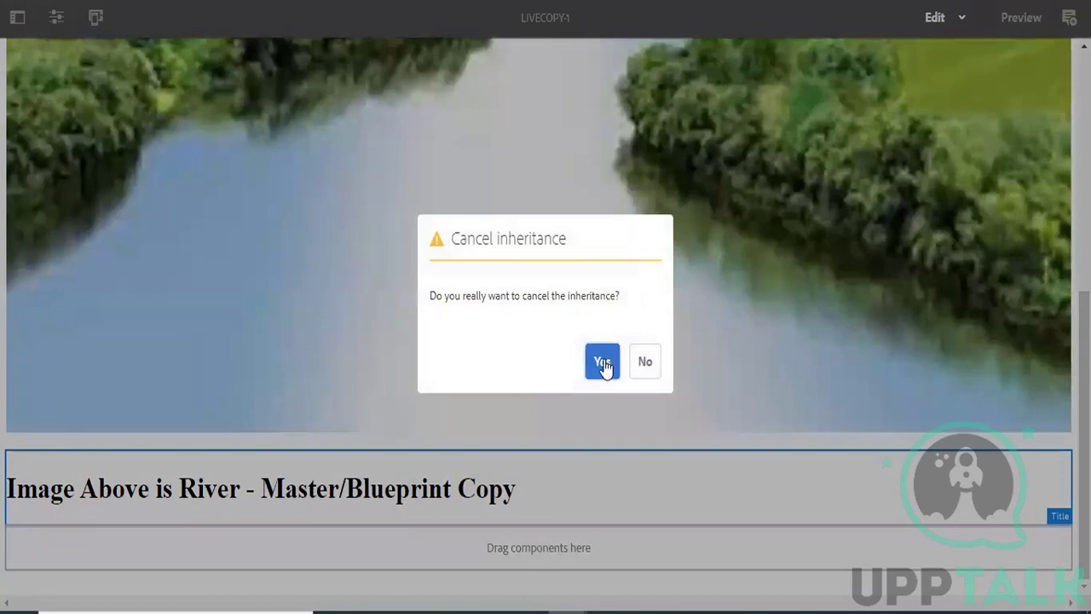
left_click(603, 361)
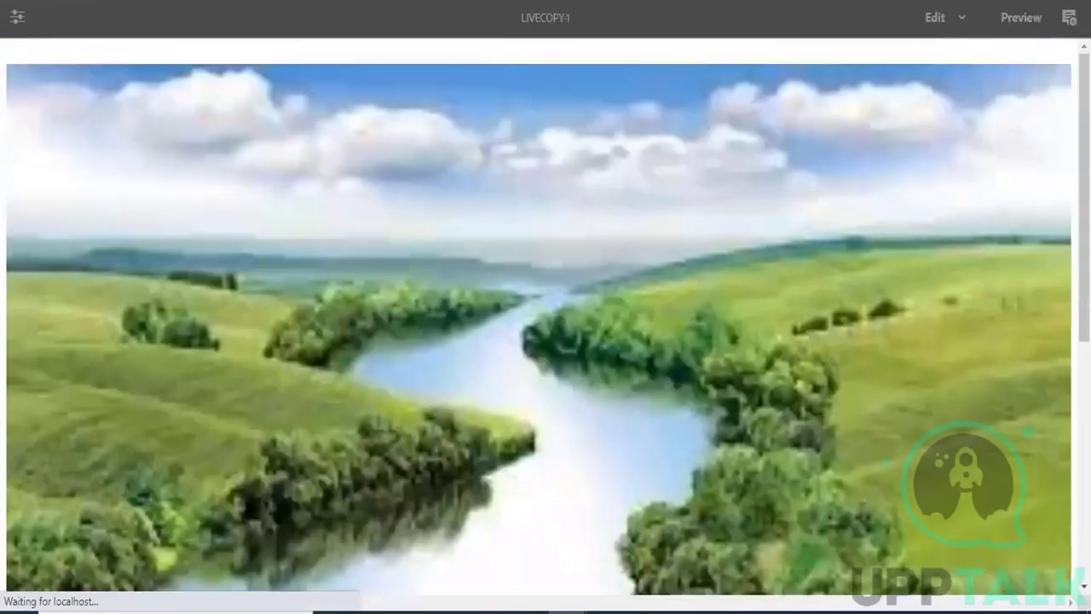
scroll(546, 315, "down", 5)
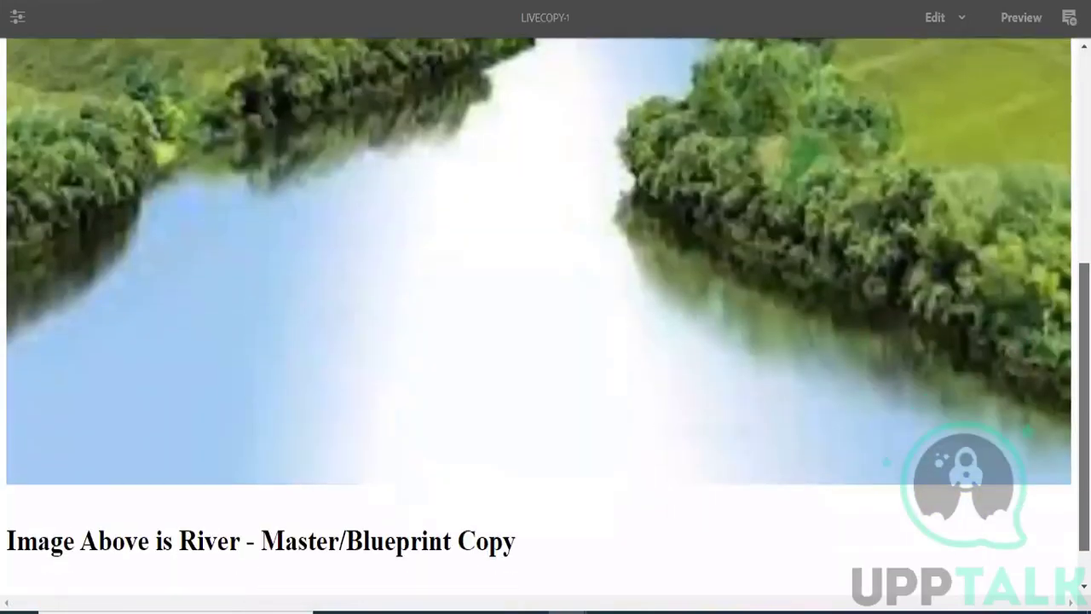
scroll(547, 513, "down", 1)
left_click(510, 496)
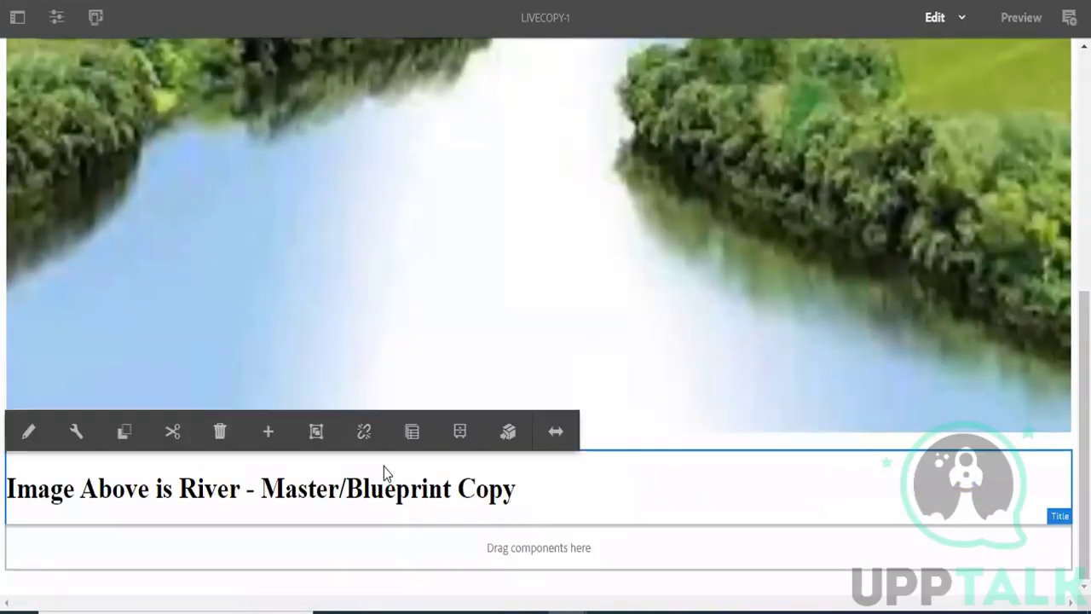
left_click(363, 432)
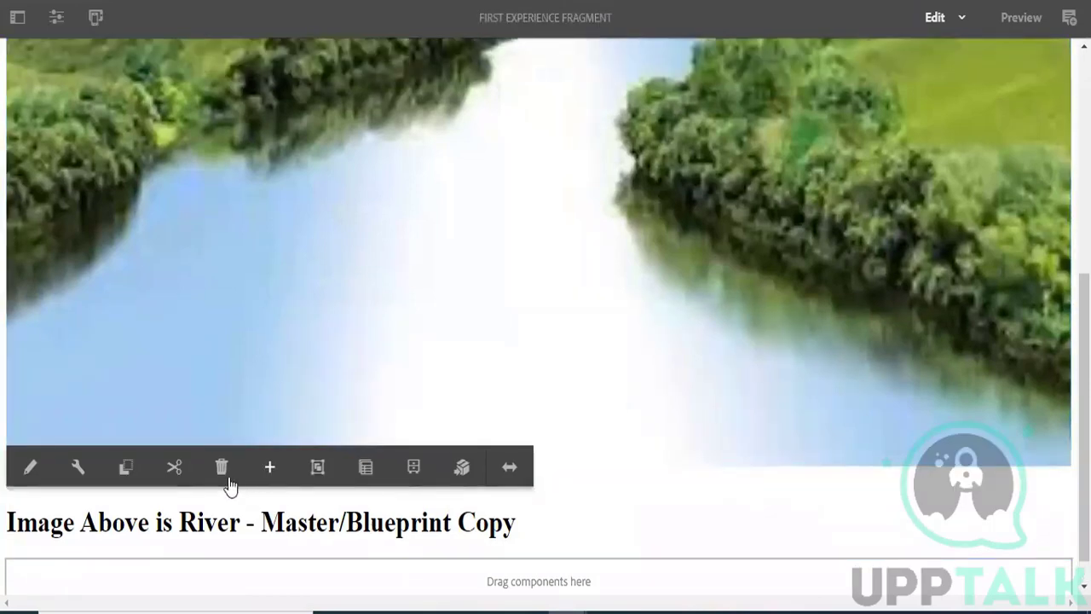
In First Experience Fragment's master variation, change the title text to "Image Above is River - New Master/Blueprint Copy" and save it
left_click(76, 473)
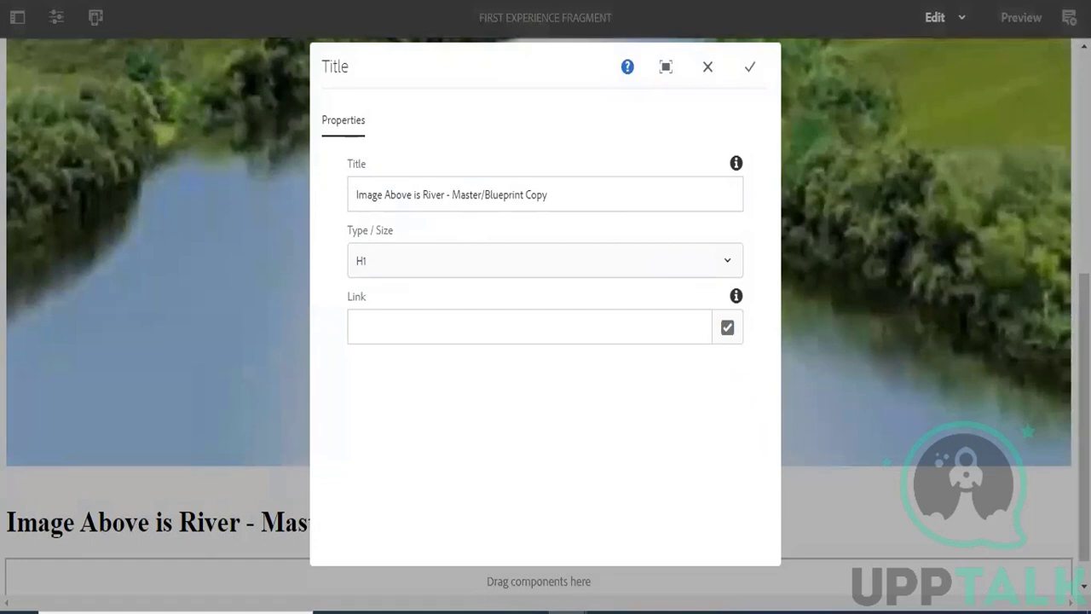
left_click(526, 195)
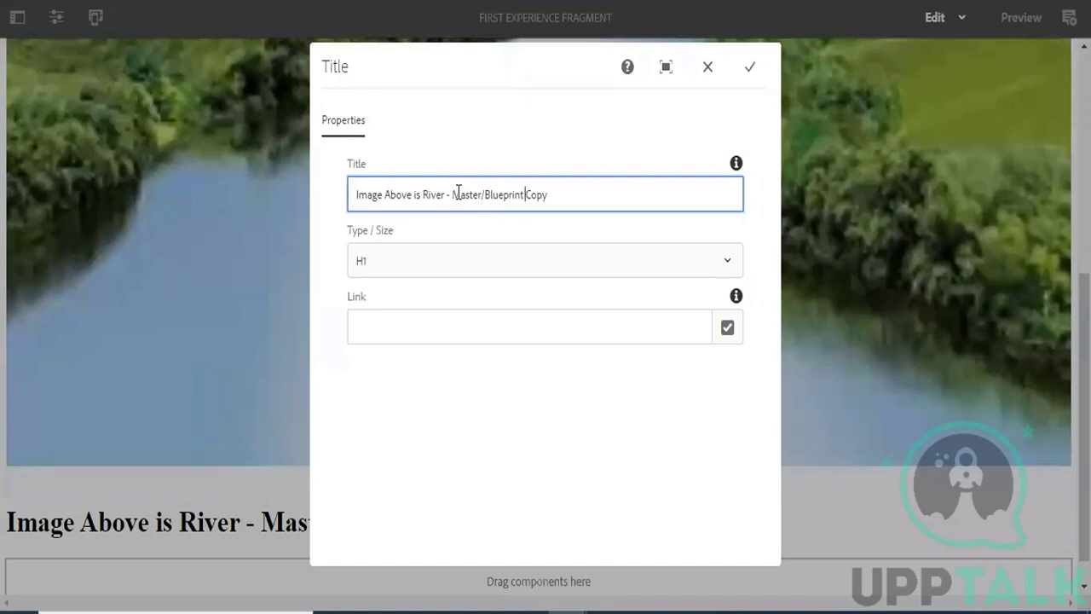
left_click(452, 194)
type("New")
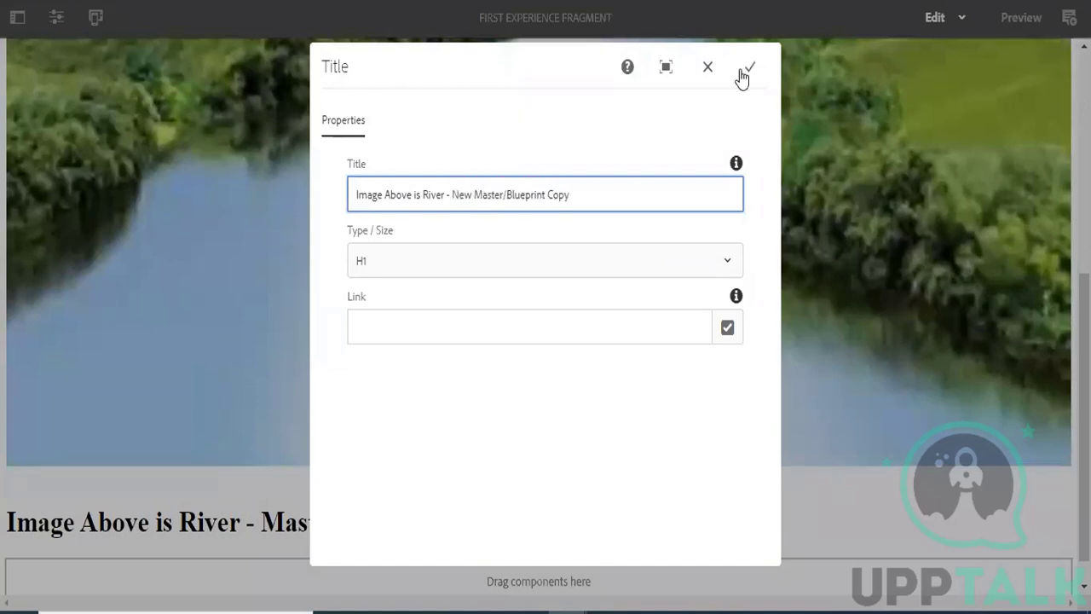
left_click(750, 71)
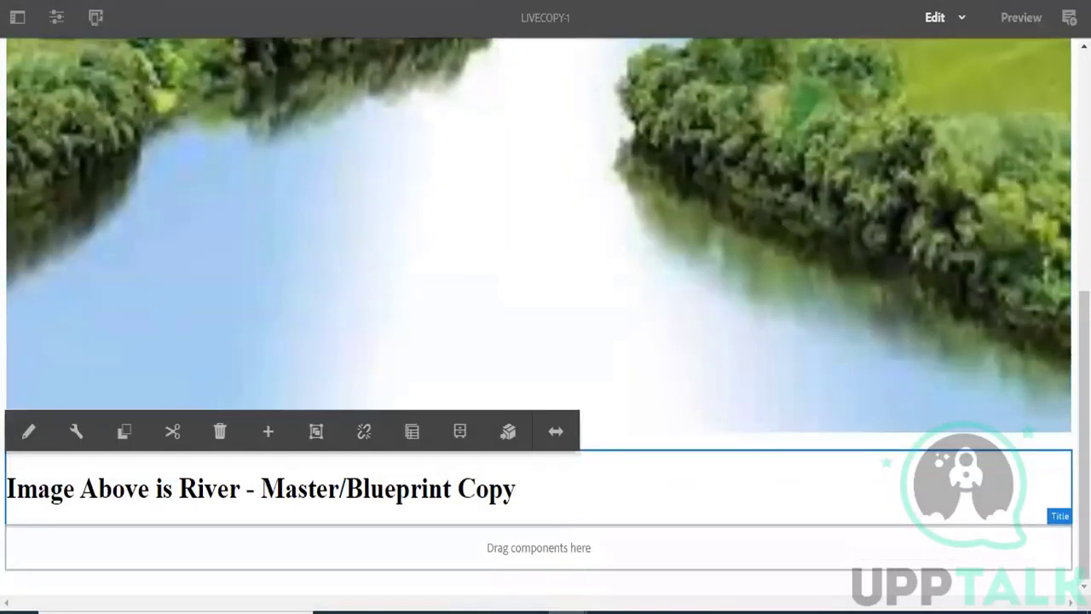
Reload LiveCopy-1 and check its title against the master's latest change
key("F5")
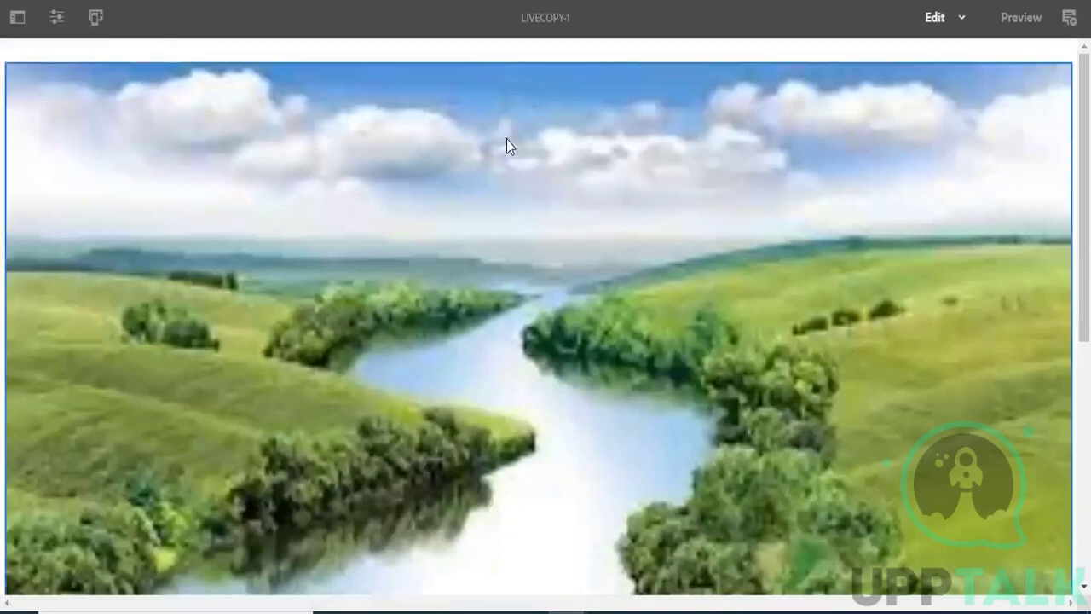
left_click(331, 103)
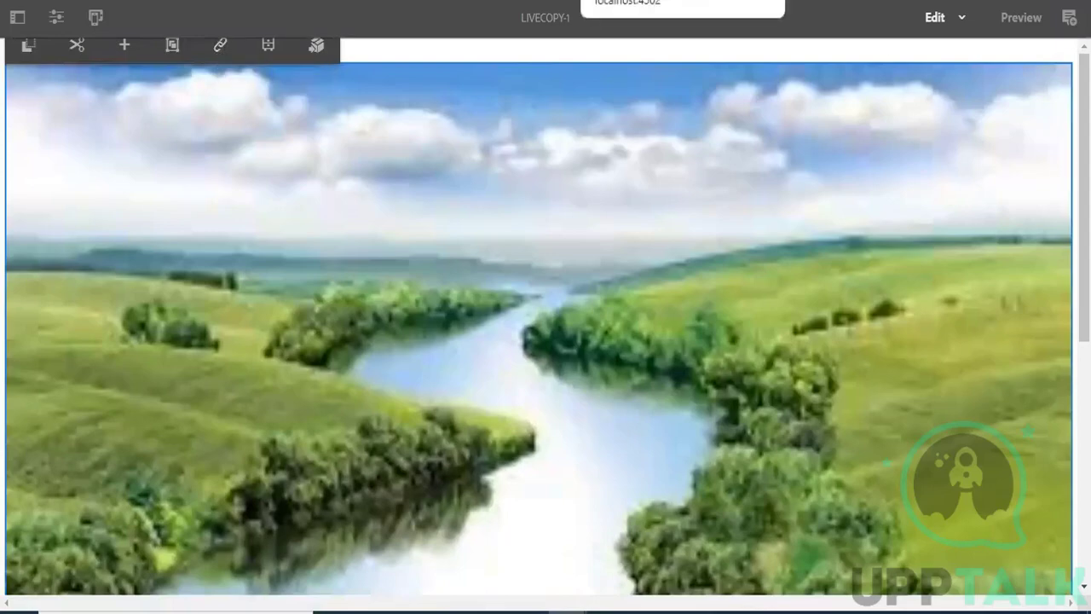
scroll(546, 315, "down", 10)
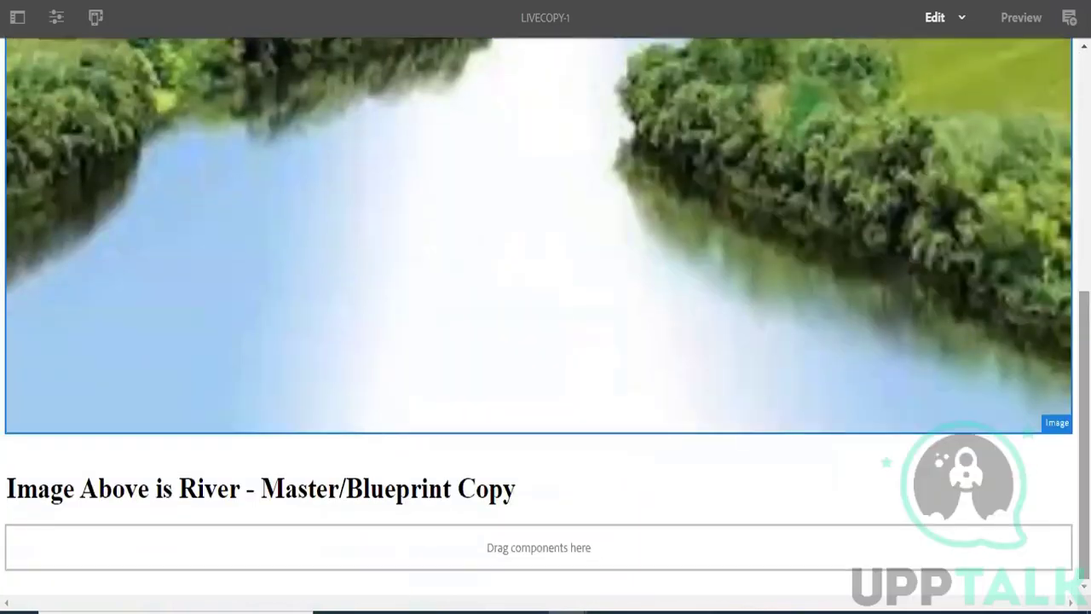
left_click(561, 492)
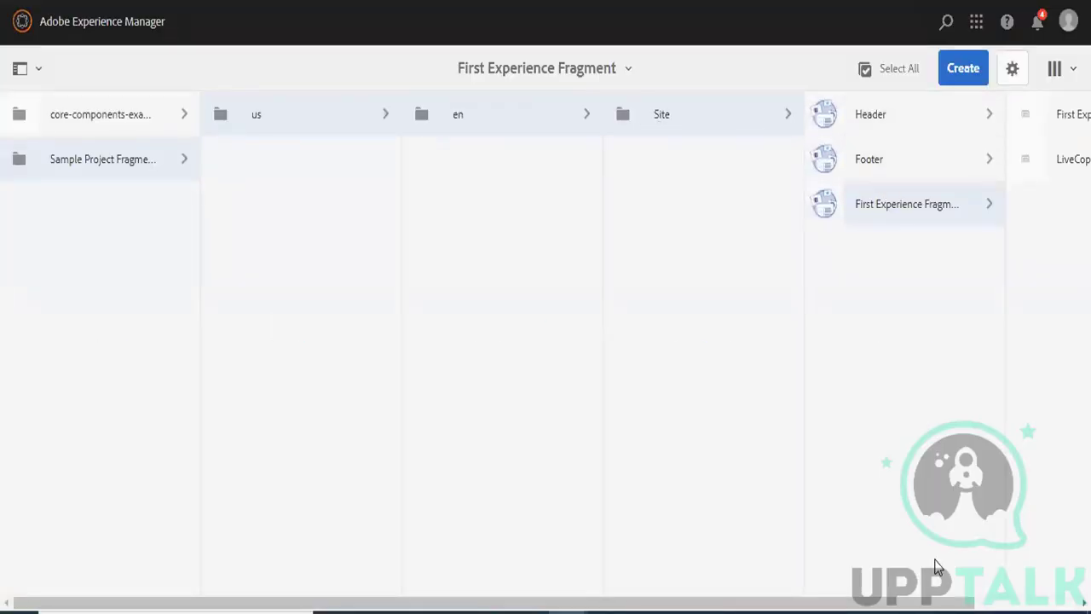
Switch the Experience Fragment component on ExpFragPage from the master variation to First Experience Fragment's LiveCopy-1 and save the component
left_click_drag(940, 602, 1031, 603)
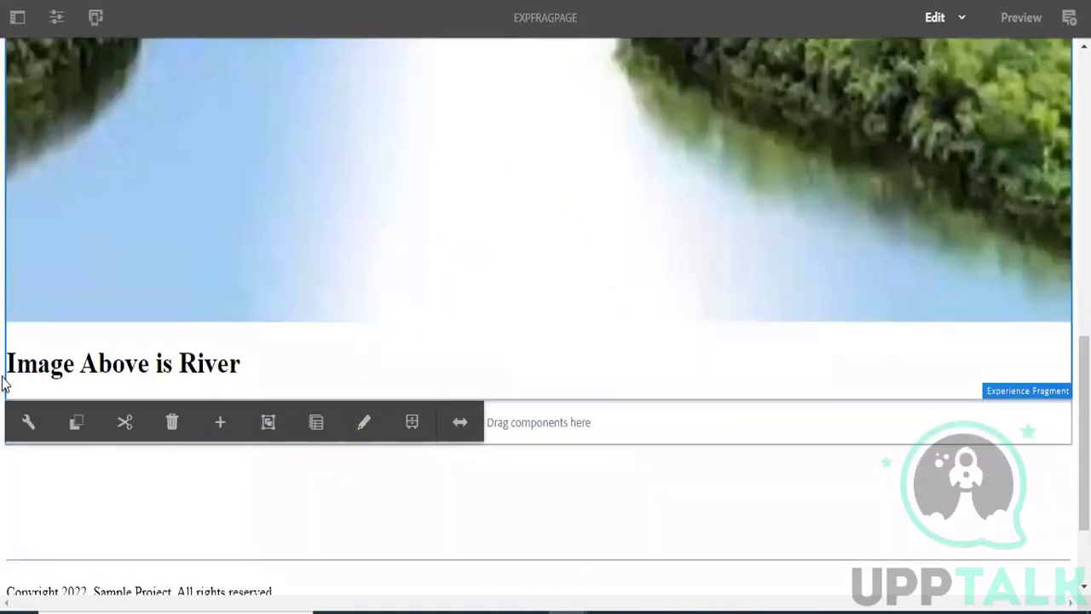
left_click(28, 422)
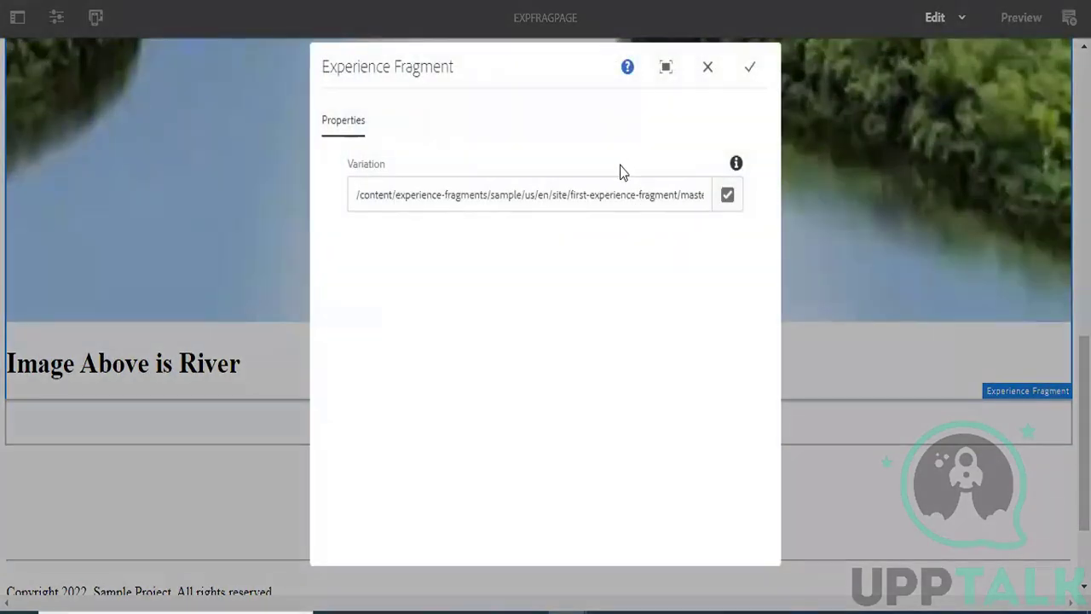
left_click_drag(585, 194, 725, 222)
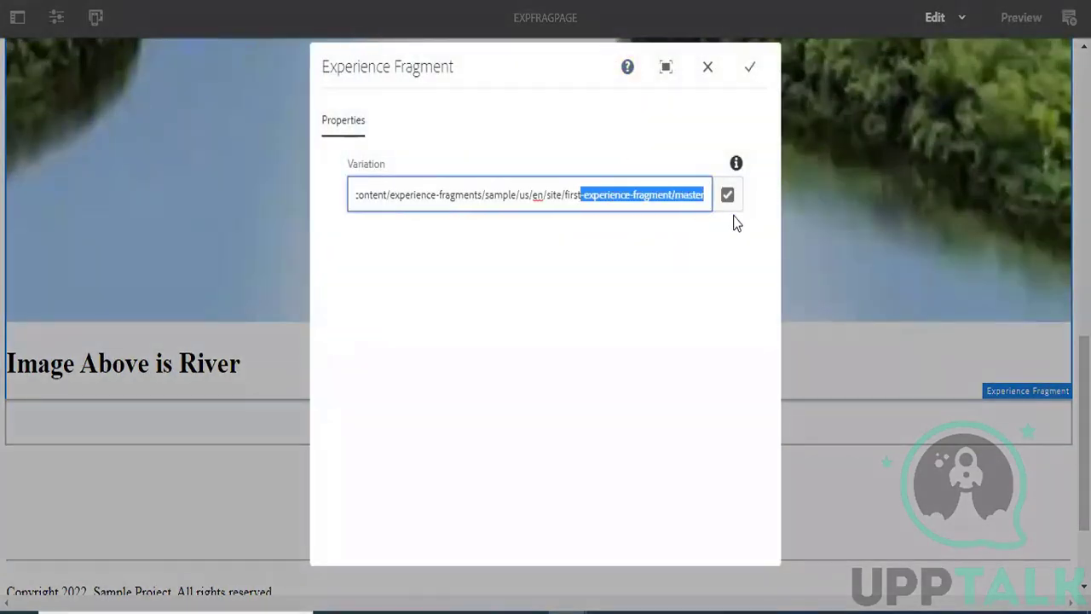
double_click(681, 191)
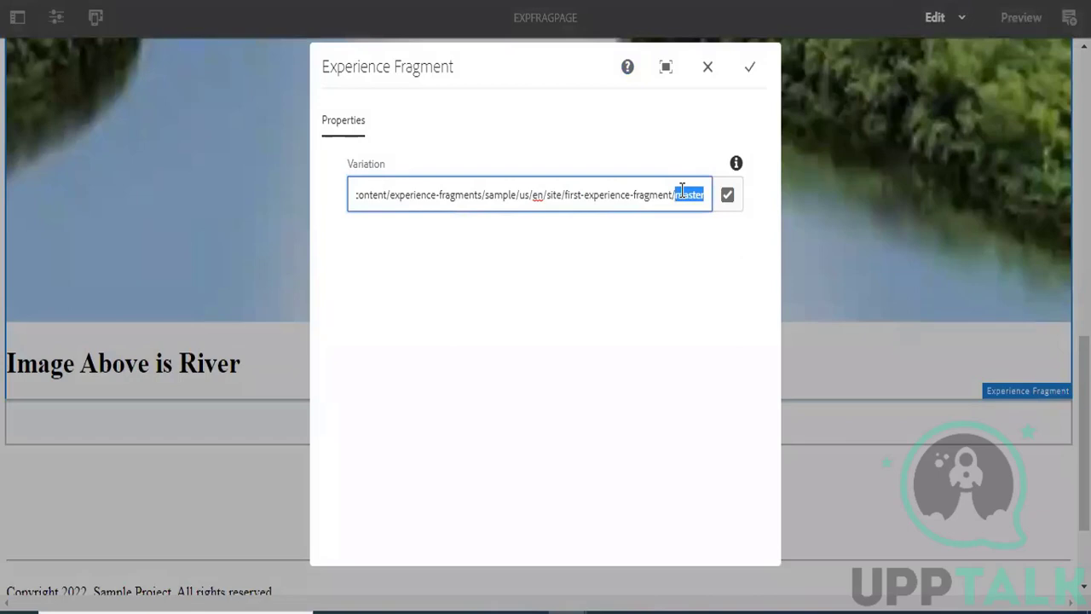
left_click(725, 196)
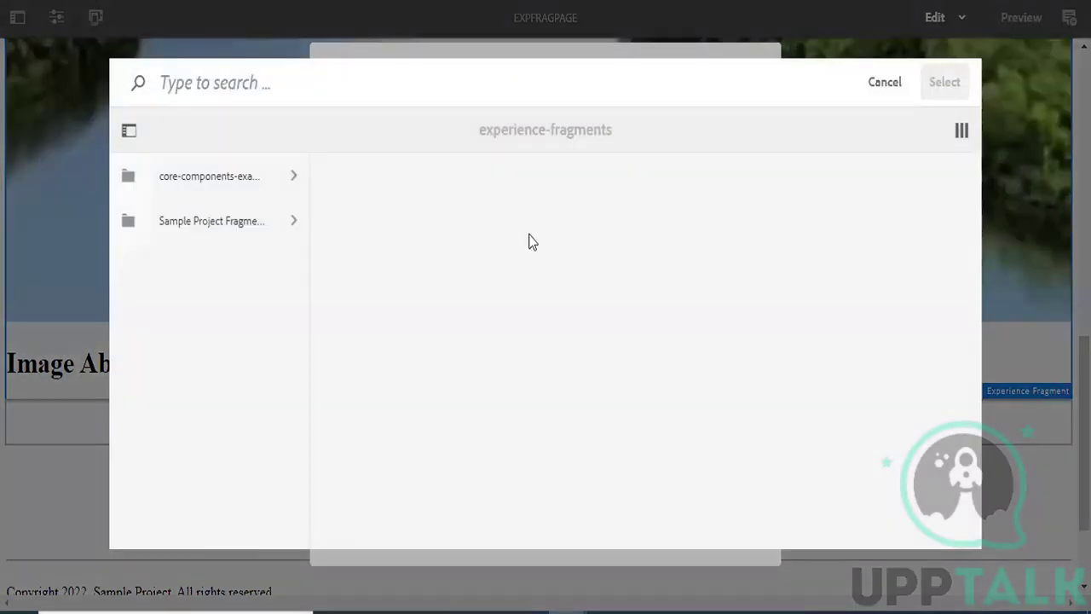
left_click(287, 241)
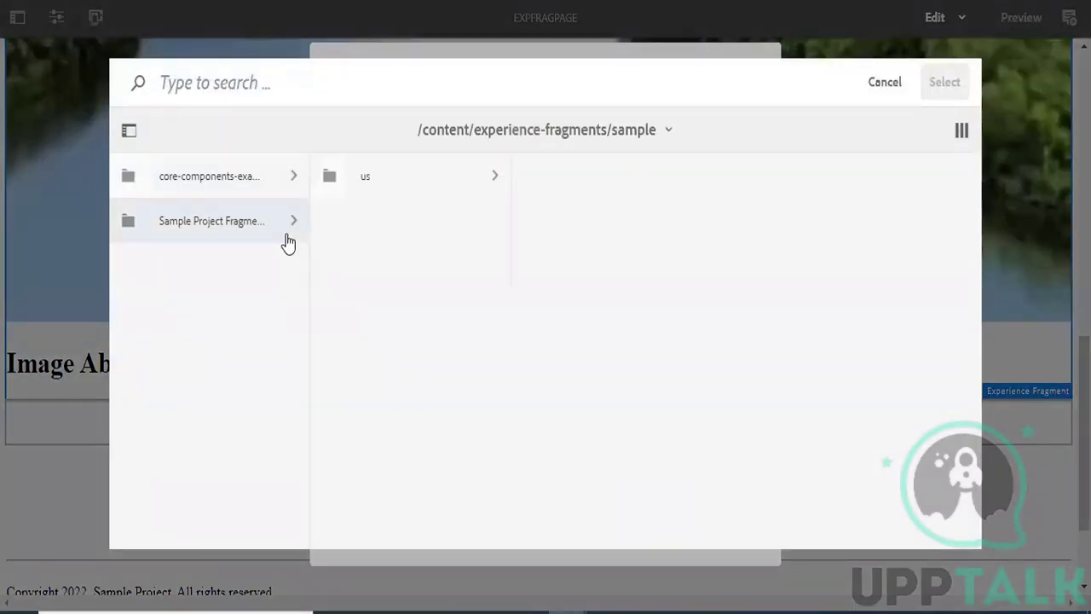
right_click(429, 181)
left_click(426, 180)
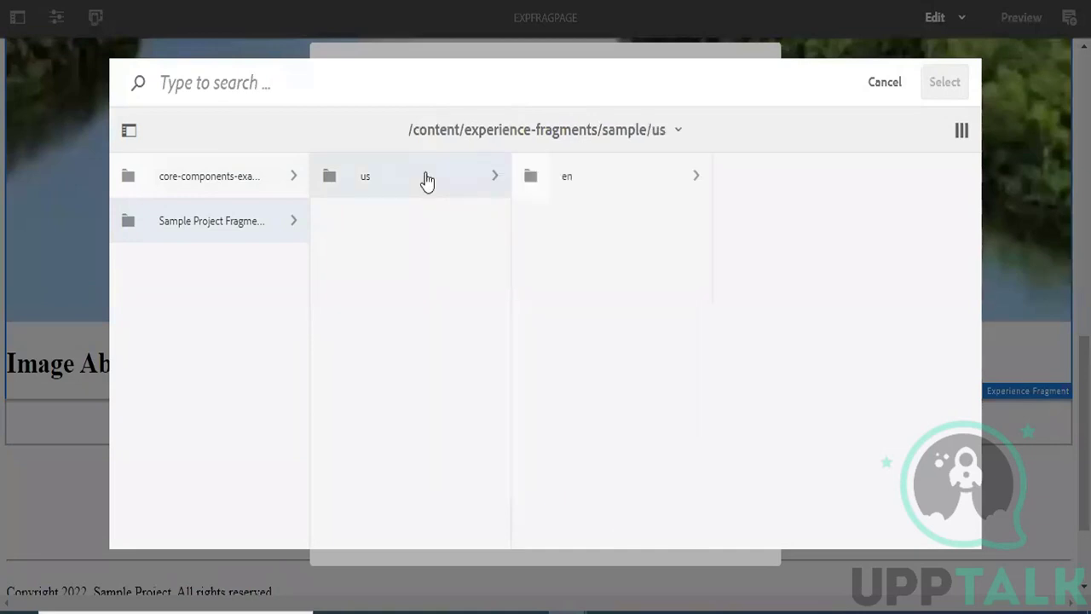
left_click(567, 177)
left_click(799, 201)
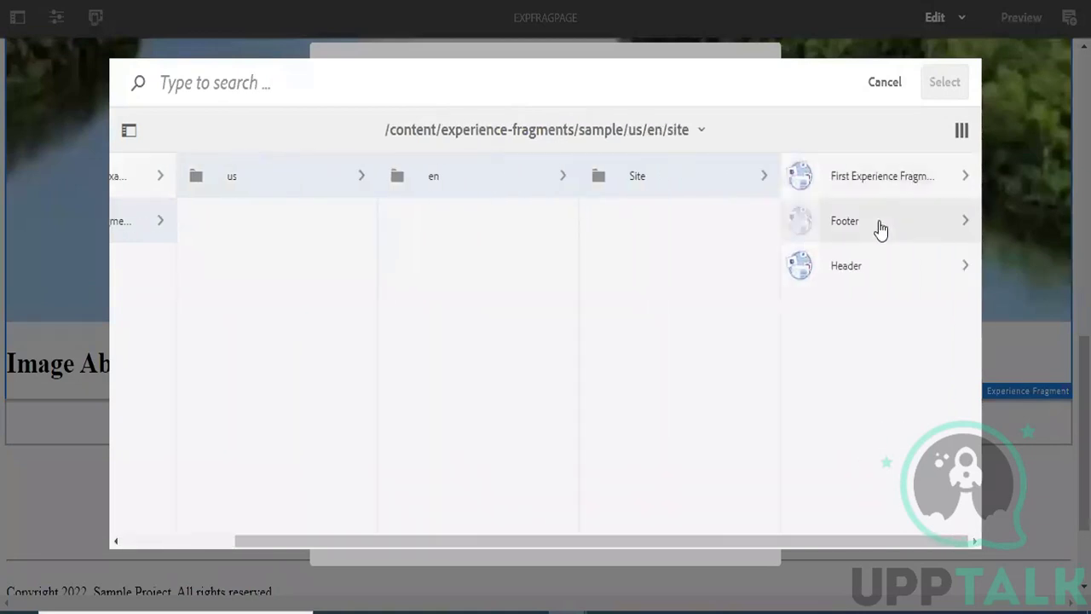
left_click(894, 265)
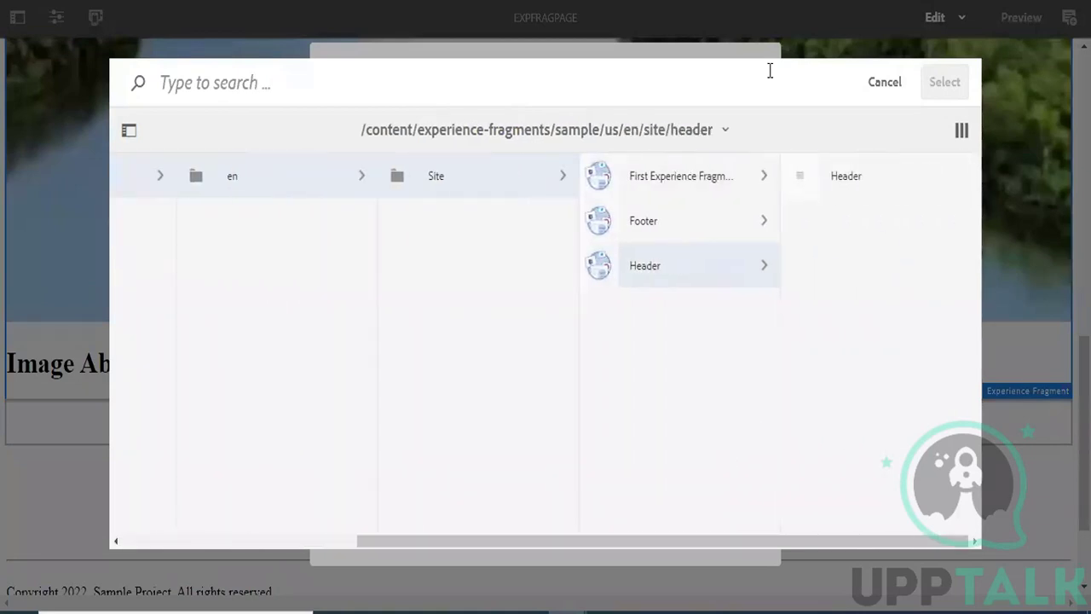
left_click(725, 188)
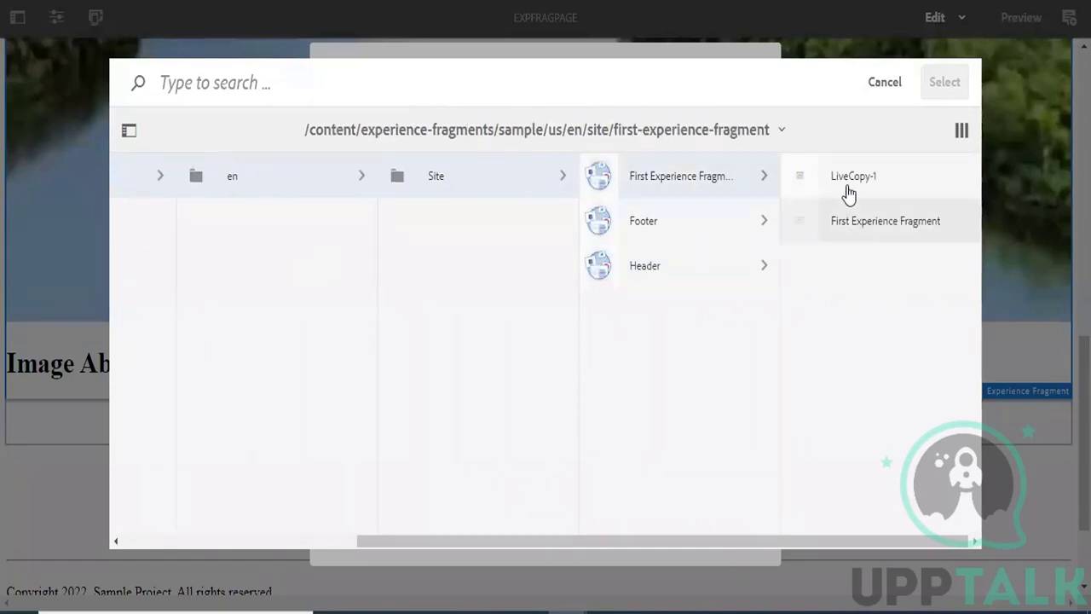
left_click(798, 186)
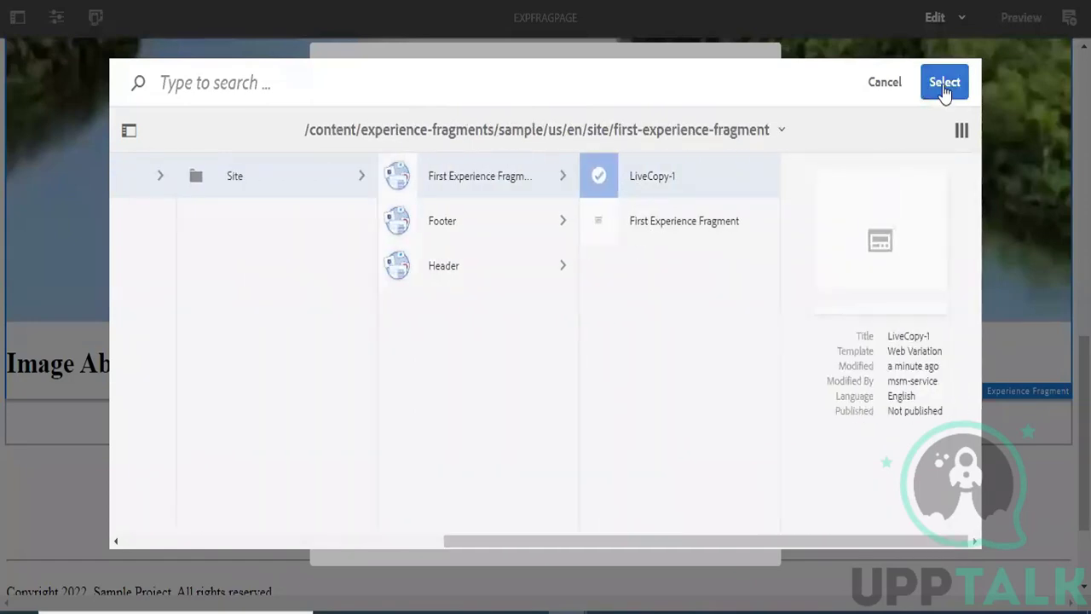
left_click(942, 83)
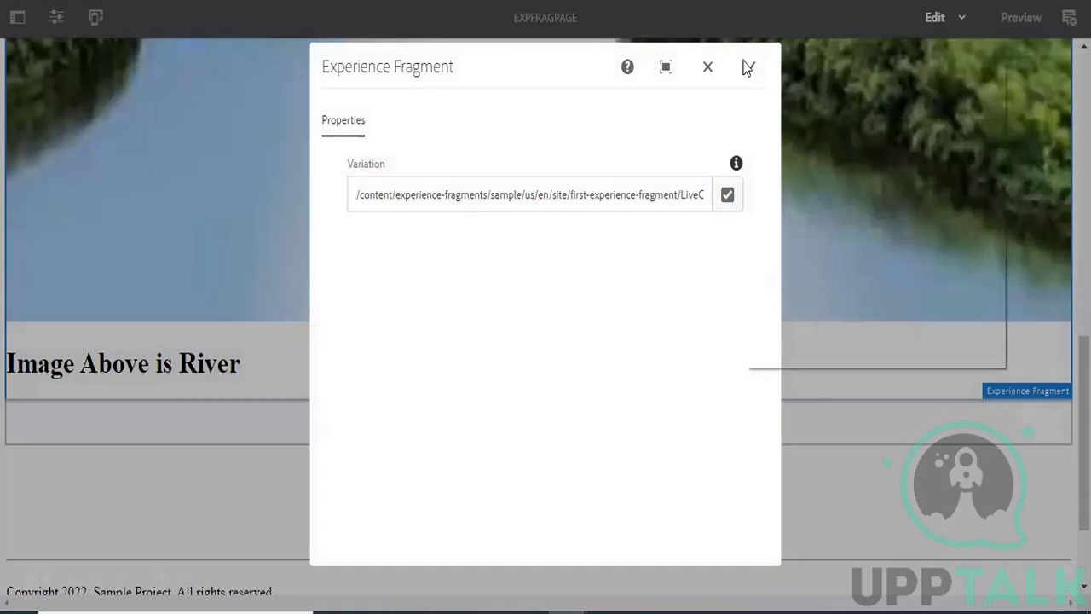
right_click(742, 64)
left_click(733, 66)
left_click(748, 66)
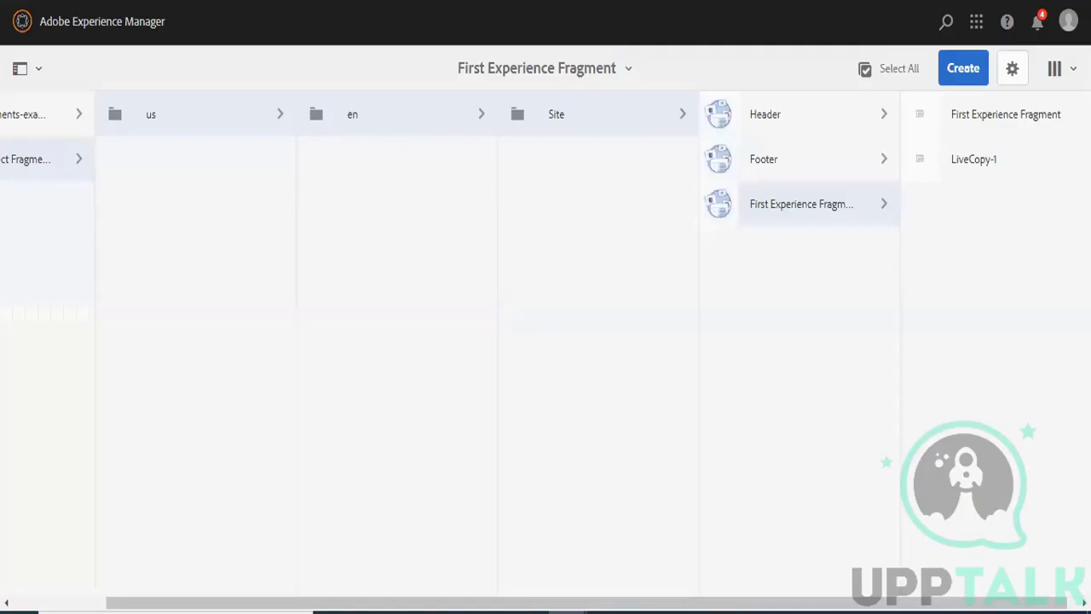
right_click(958, 127)
right_click(937, 114)
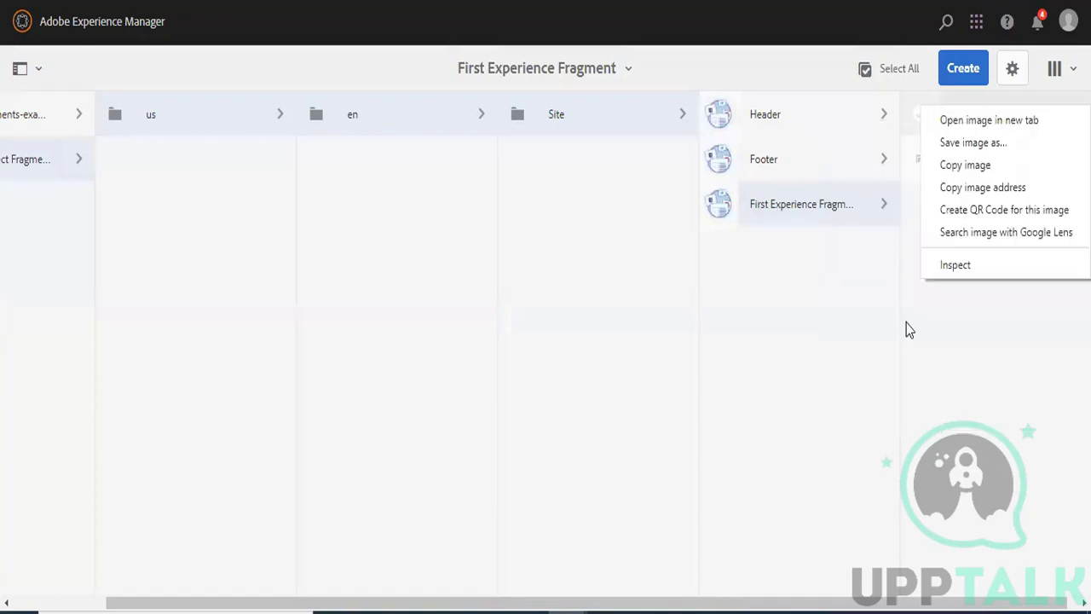
left_click(925, 346)
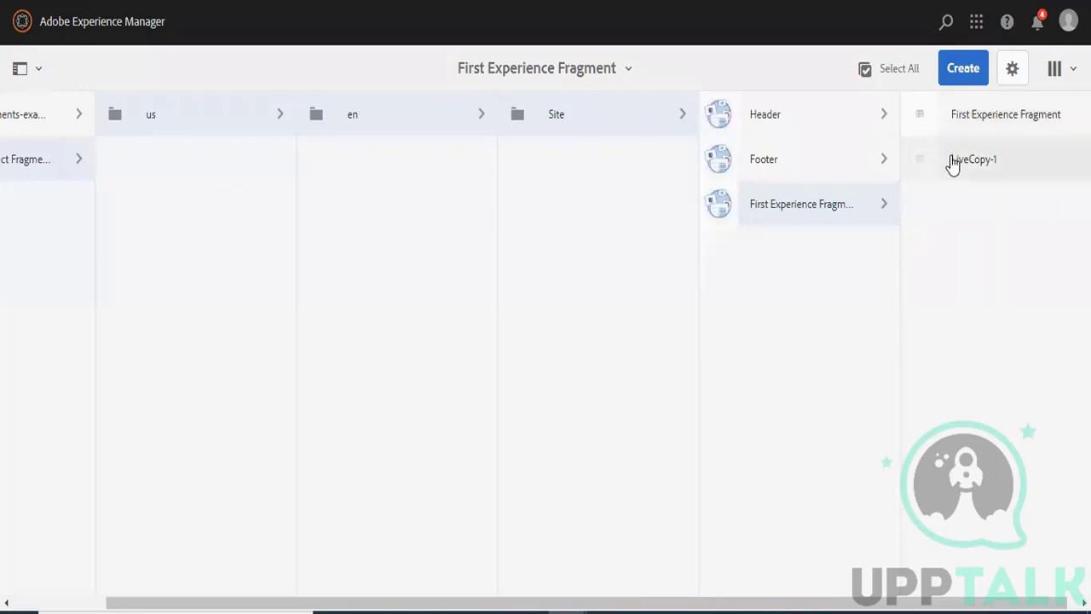
mouse_move(934, 127)
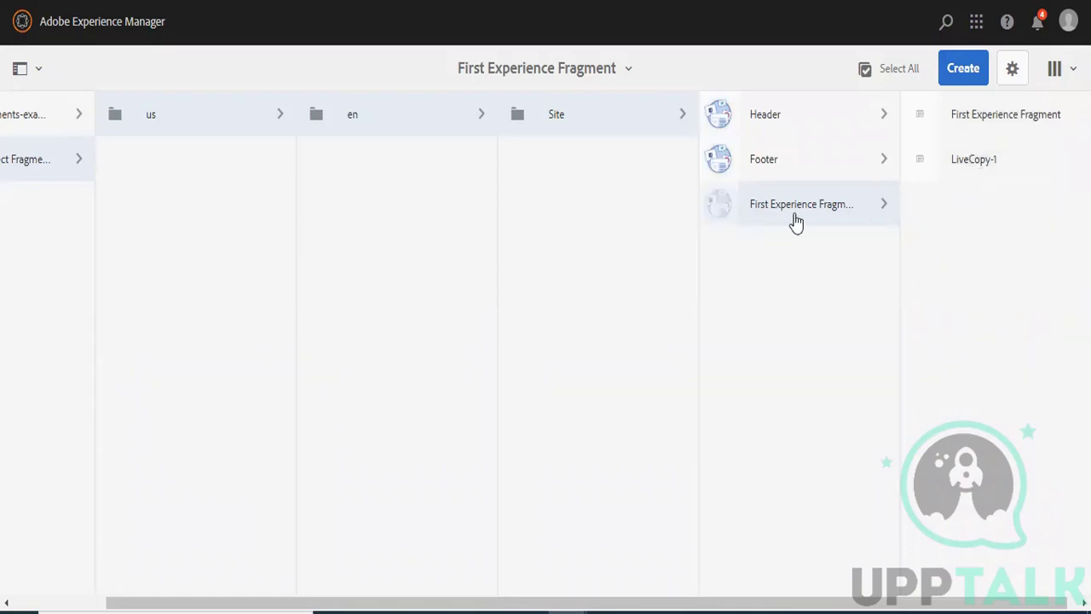
left_click(963, 75)
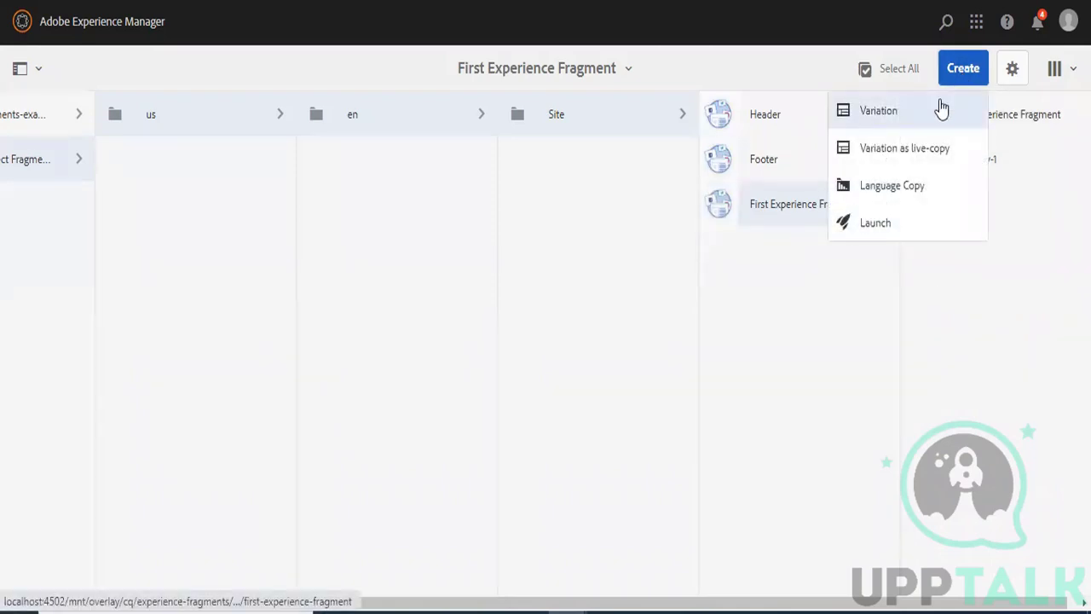
right_click(893, 158)
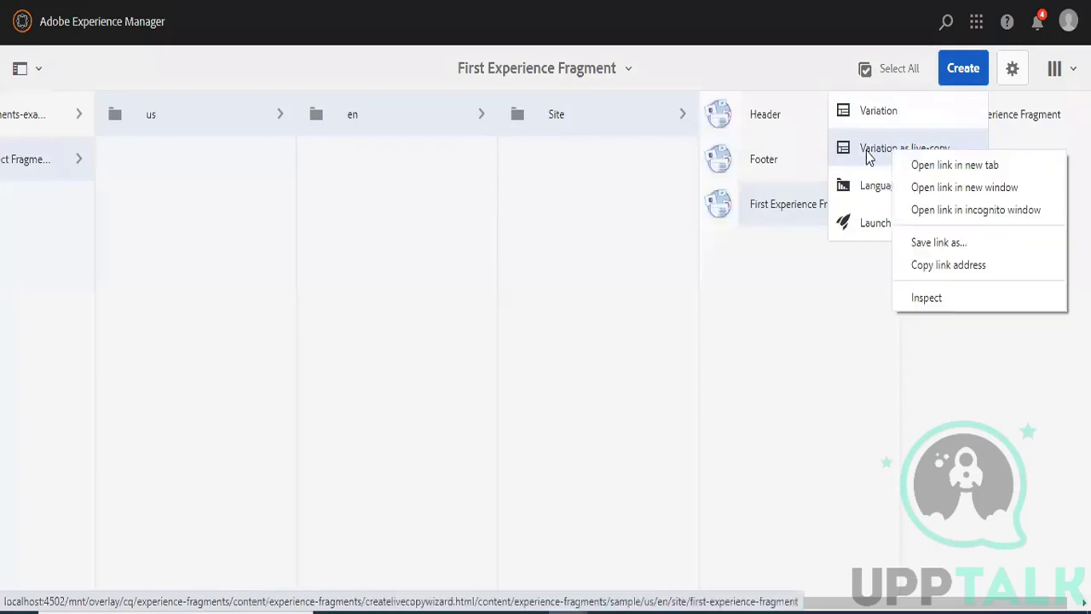
left_click(865, 158)
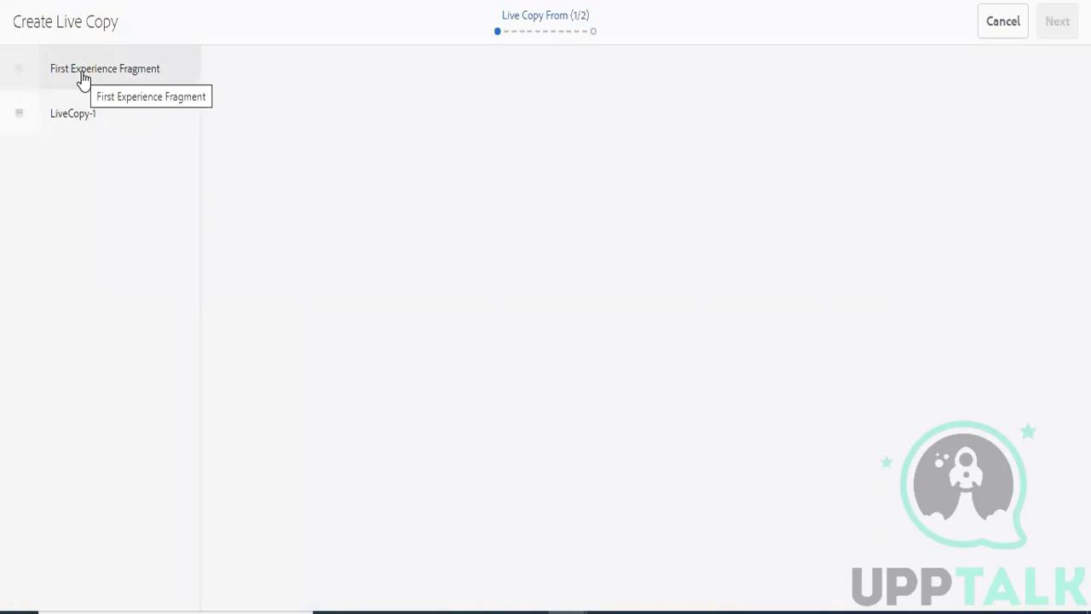
left_click(24, 117)
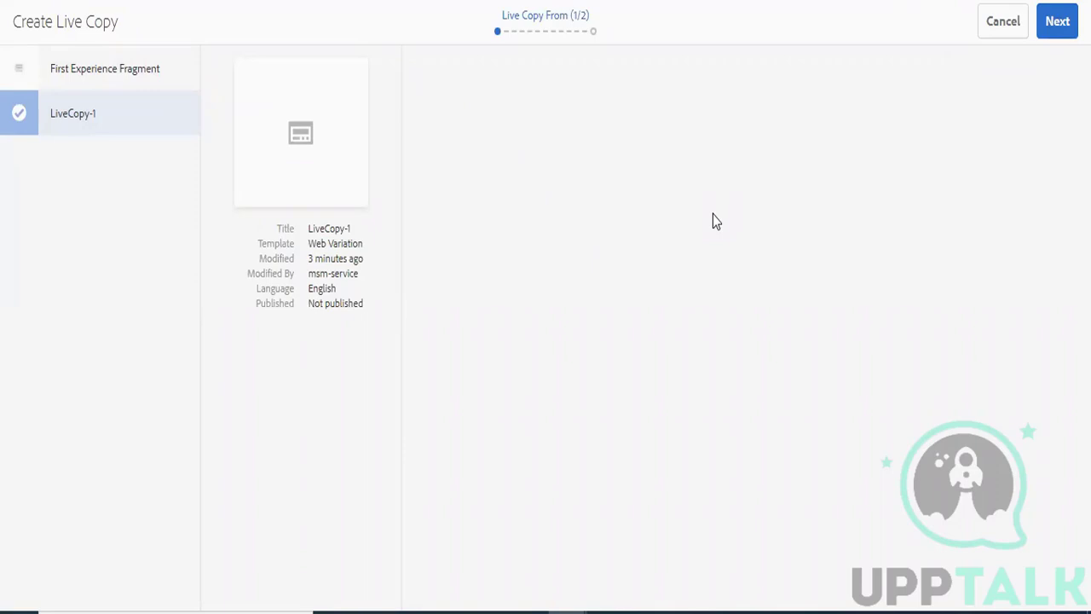
right_click(997, 26)
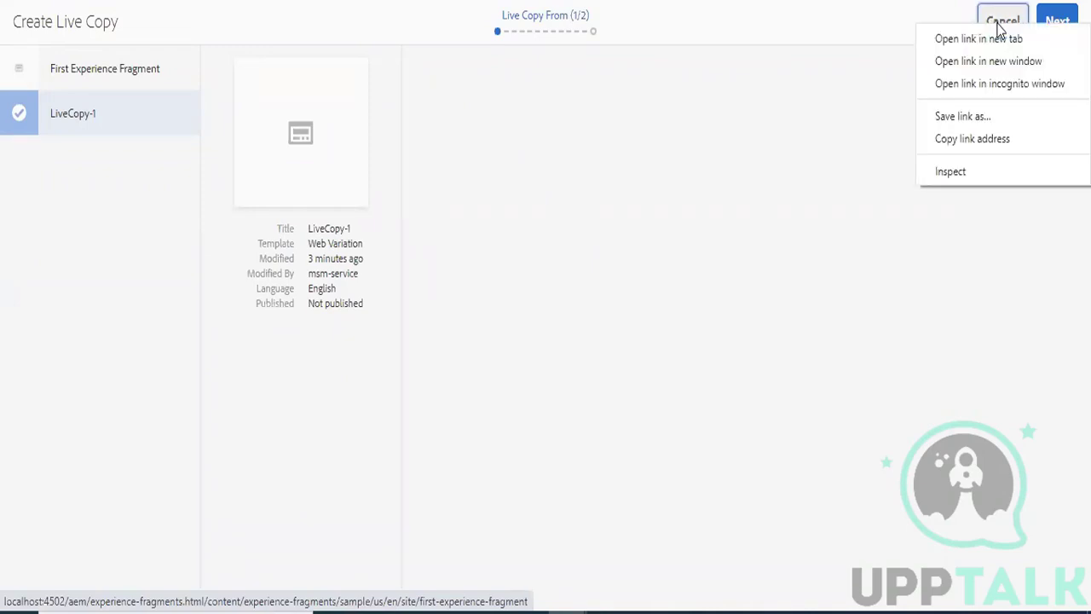
key("Escape")
left_click(997, 24)
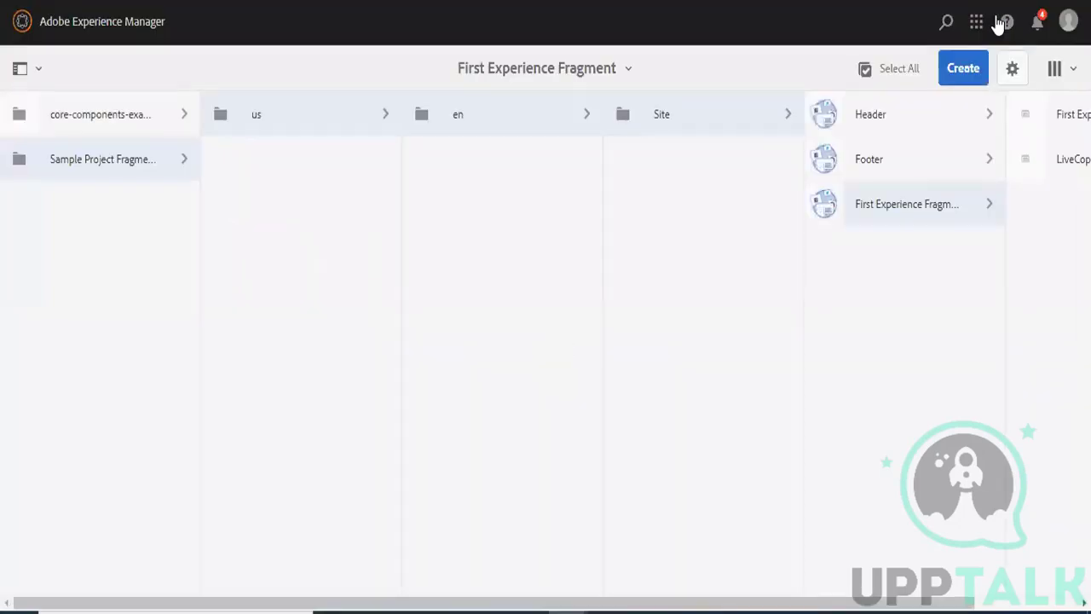
Reopen First Experience Fragment in the Site folder of Sample Project's us/en fragments
right_click(981, 222)
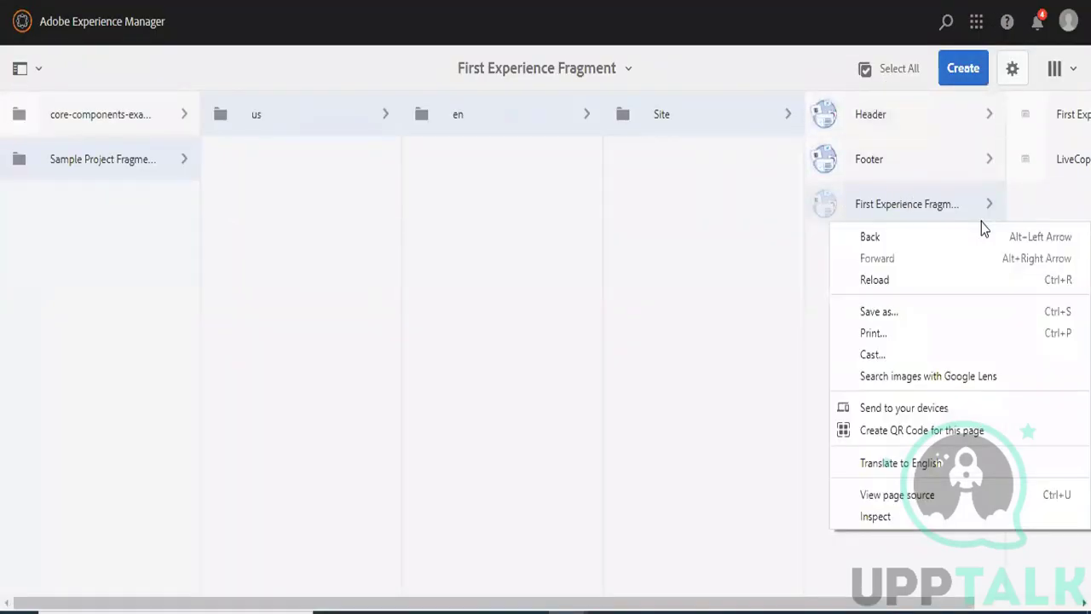
left_click(925, 211)
right_click(926, 207)
left_click(723, 339)
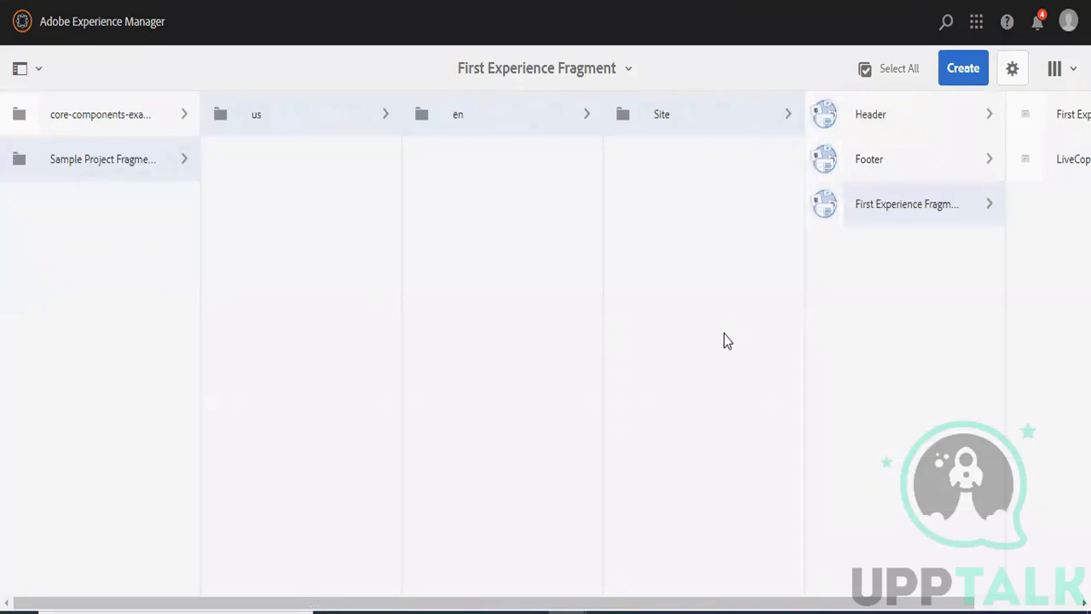
left_click(694, 119)
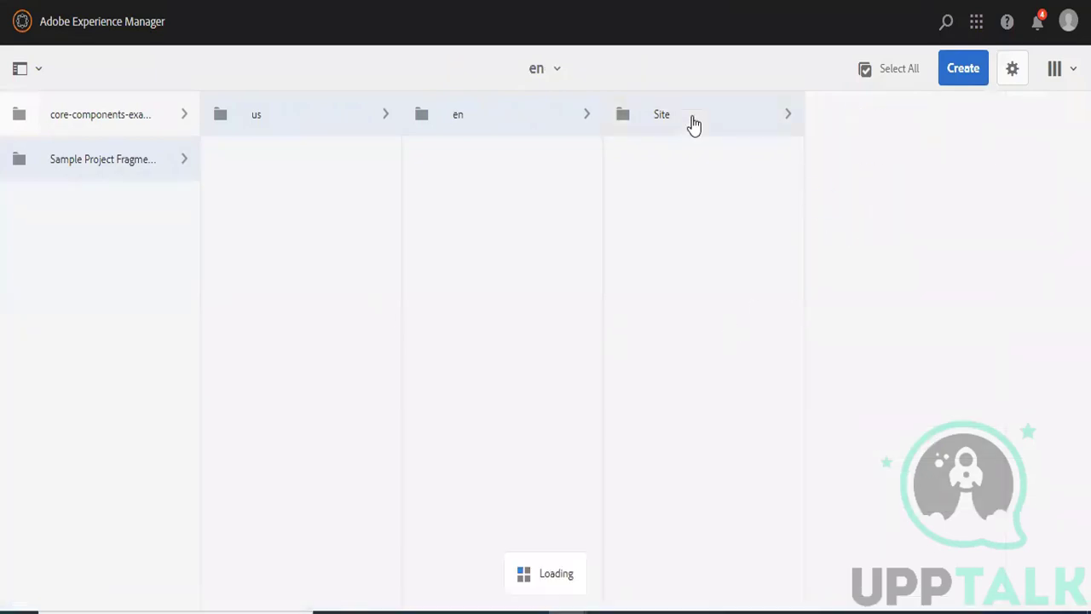
right_click(891, 211)
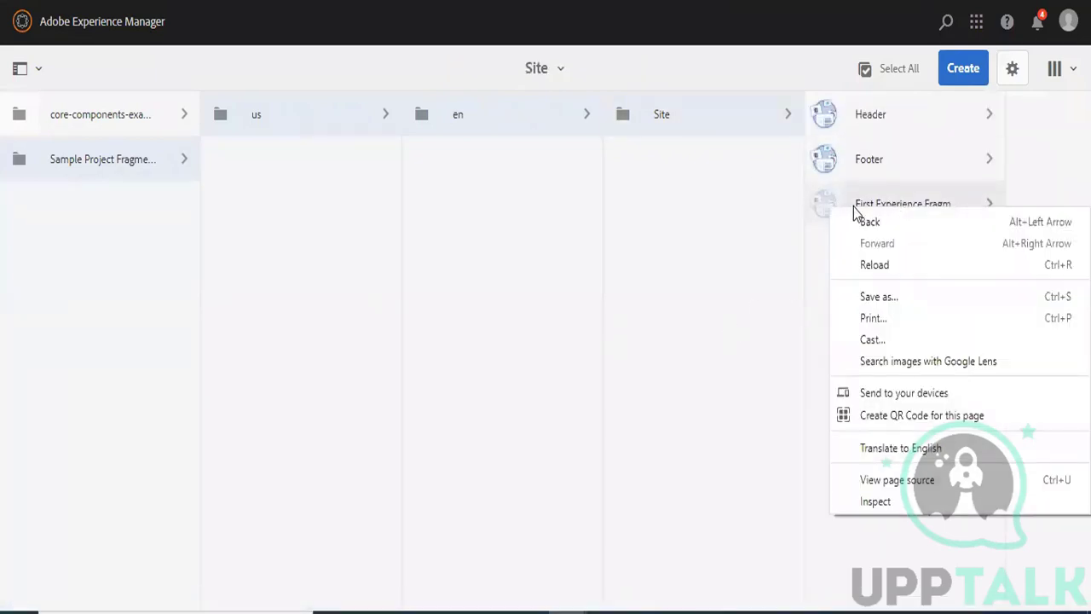
left_click(856, 211)
left_click(857, 212)
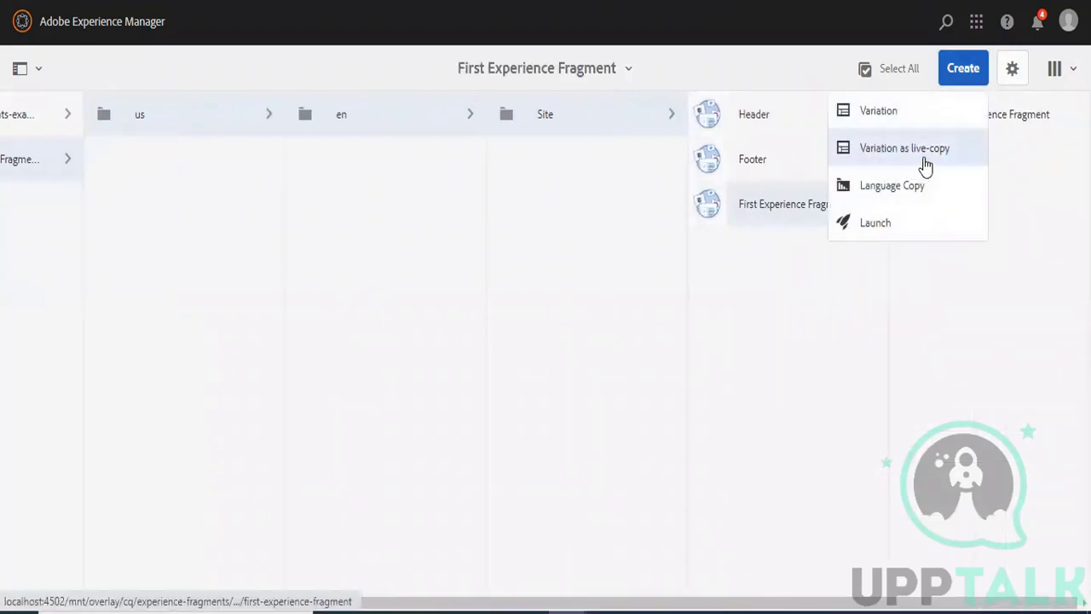
Create a new variation of First Experience Fragment from the Web Variation template, titled "NewVariation"
right_click(886, 121)
key("Escape")
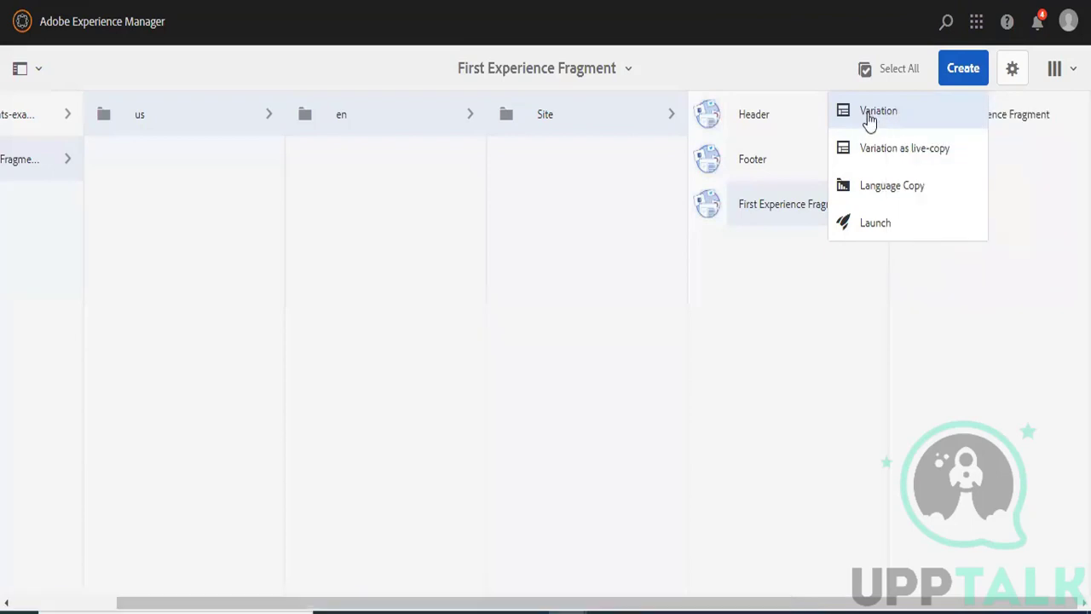
left_click(869, 120)
left_click(124, 149)
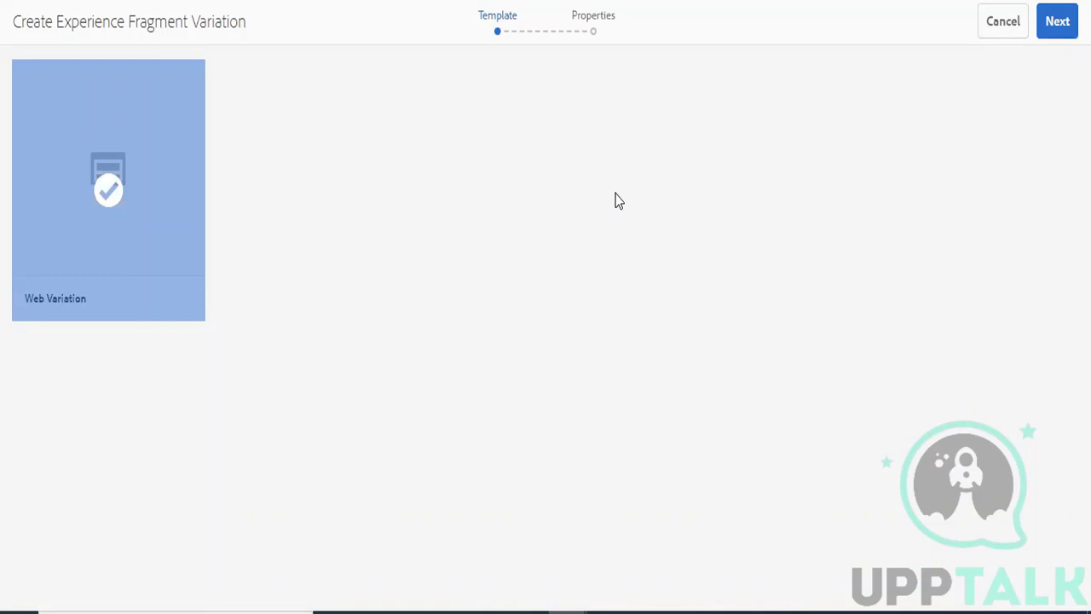
left_click(1054, 20)
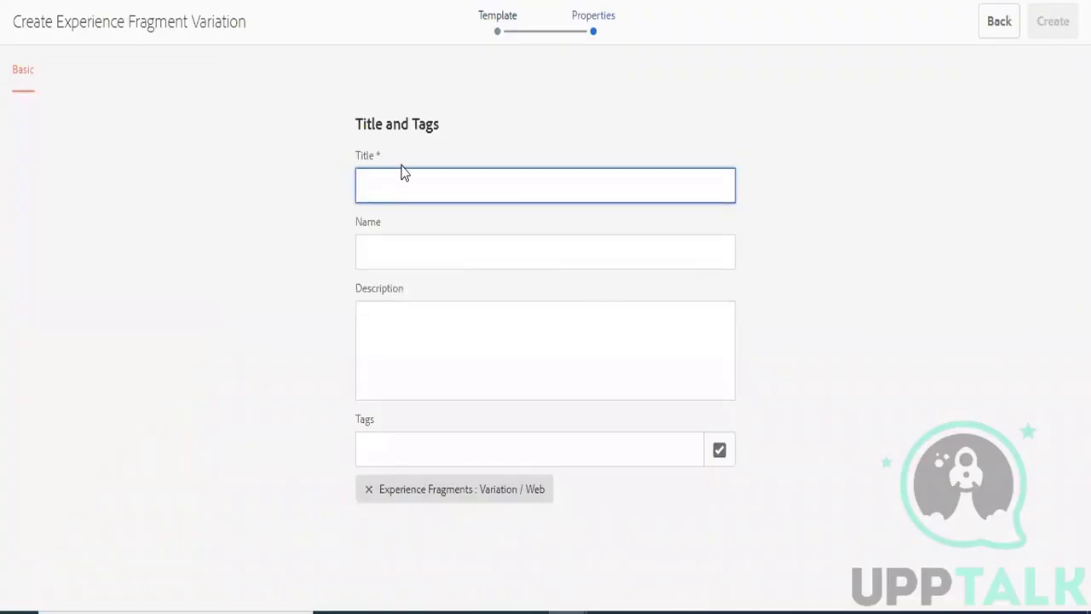
type("New")
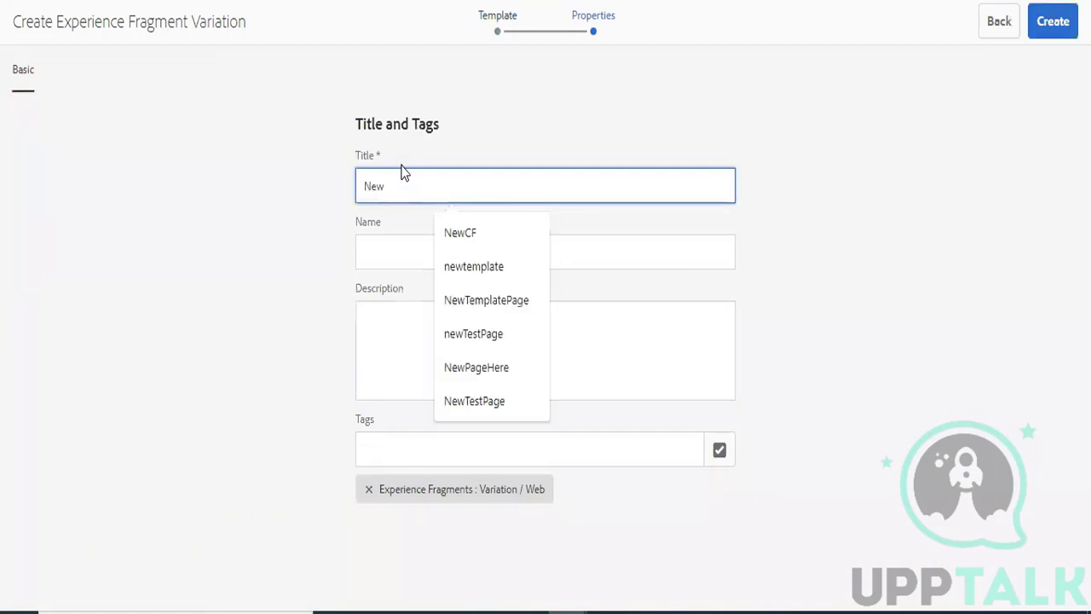
type("Variation")
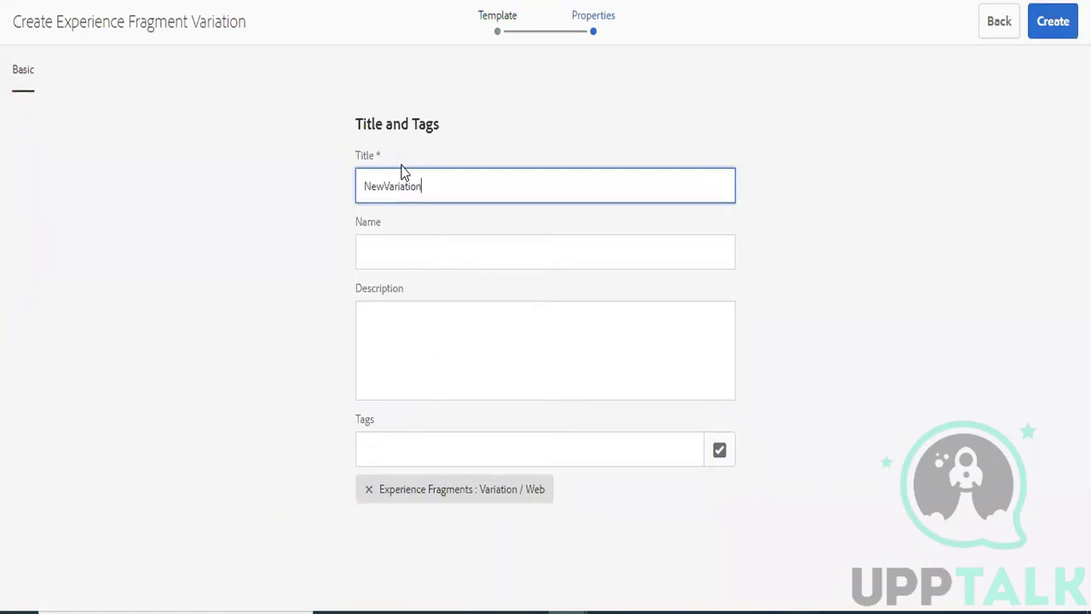
left_click(1048, 23)
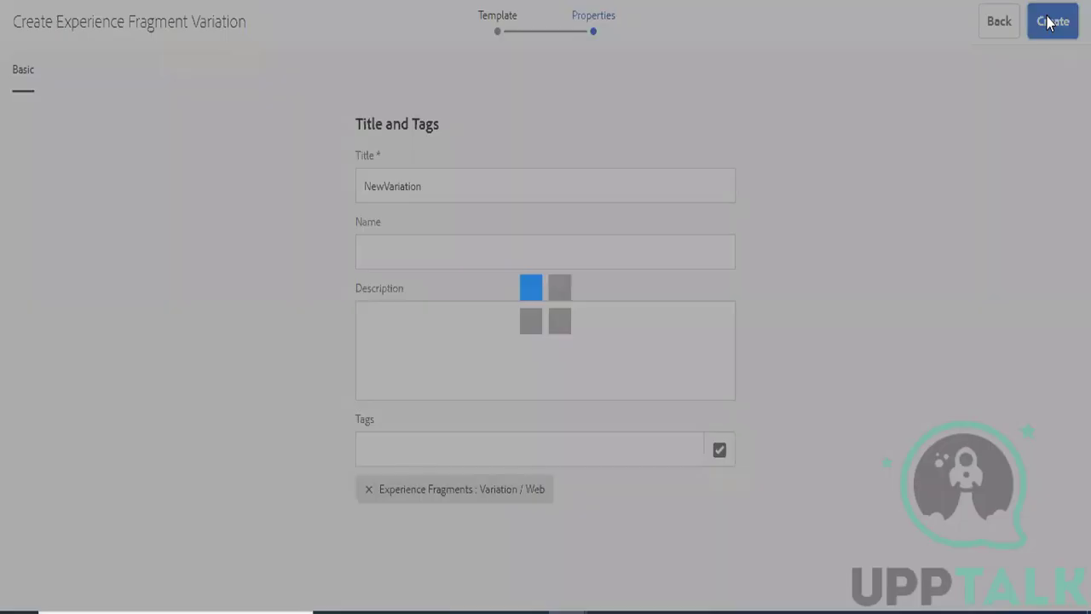